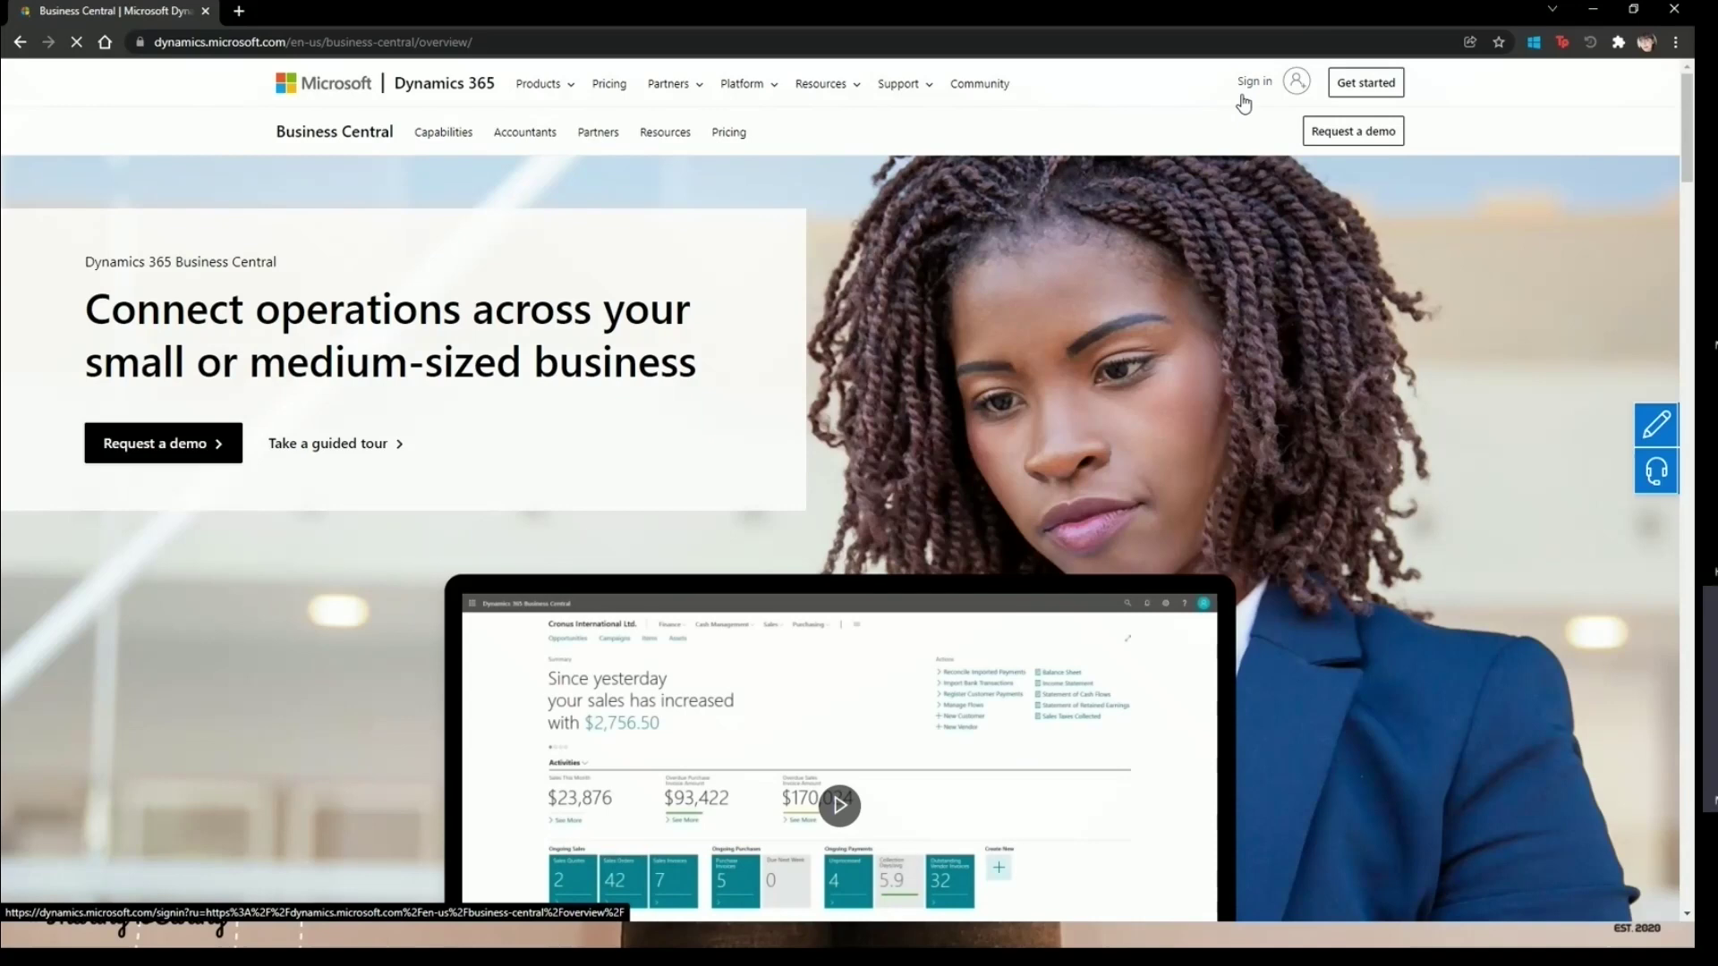
- Open the Dynamics 365 free trial page and start the Customer Insights trial from the Marketing trials
left_click(1360, 96)
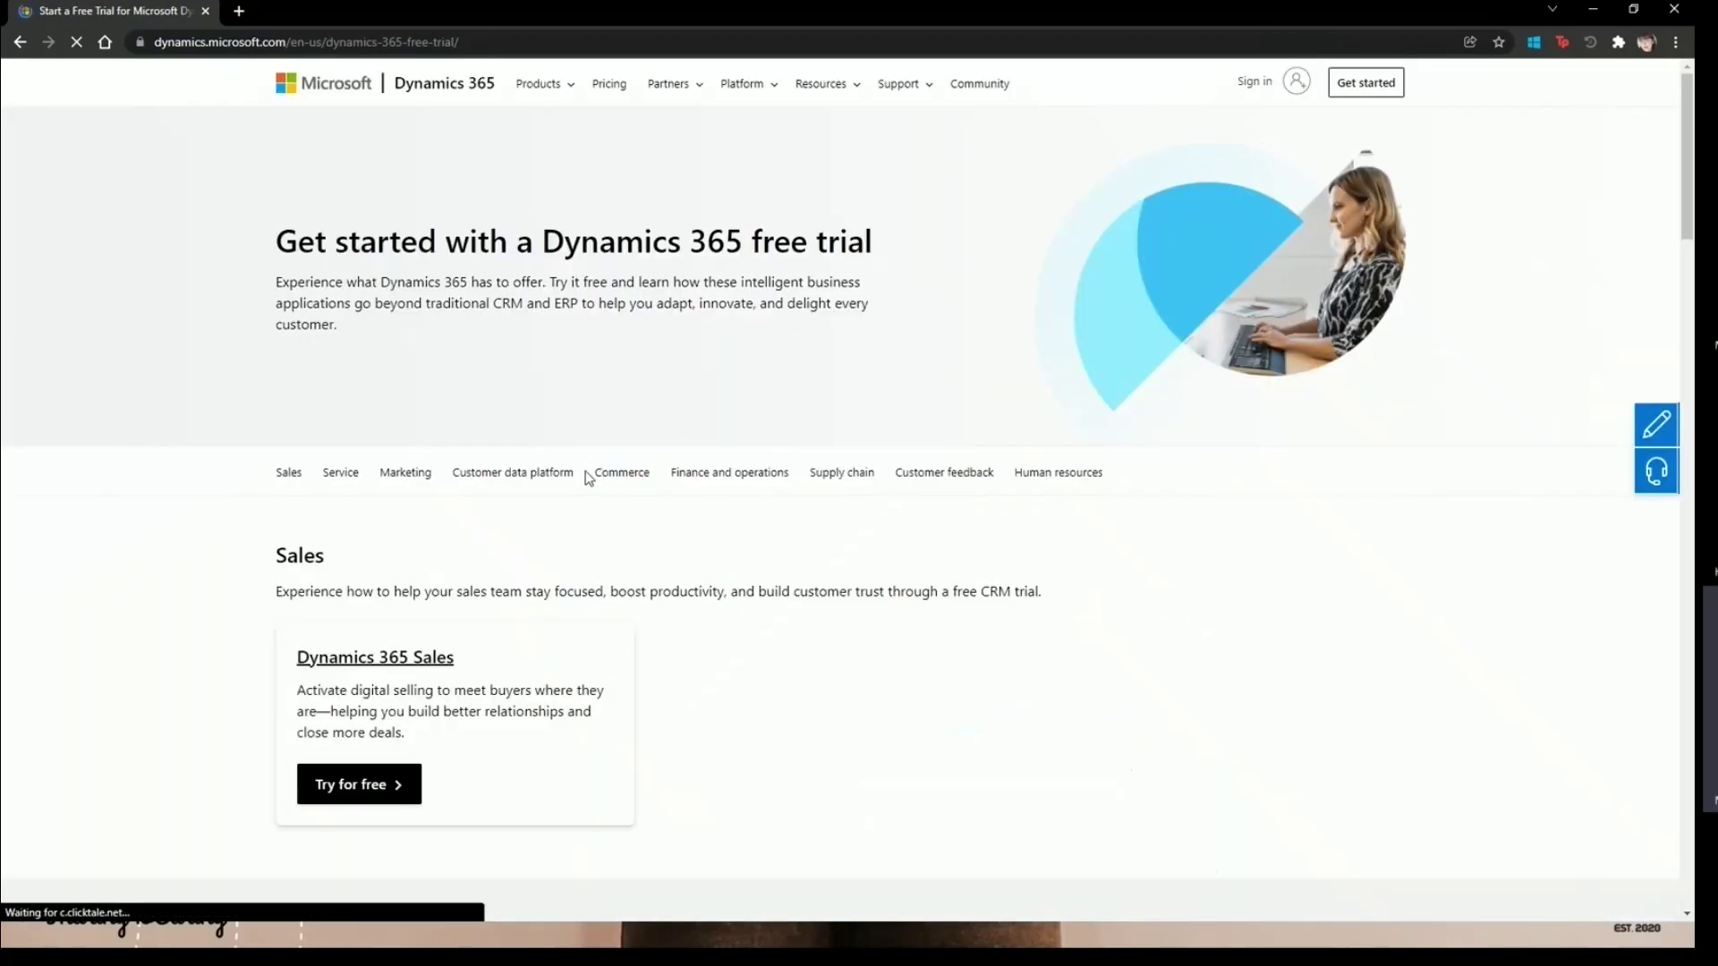
scroll(585, 483, "down", 2)
scroll(465, 429, "up", 2)
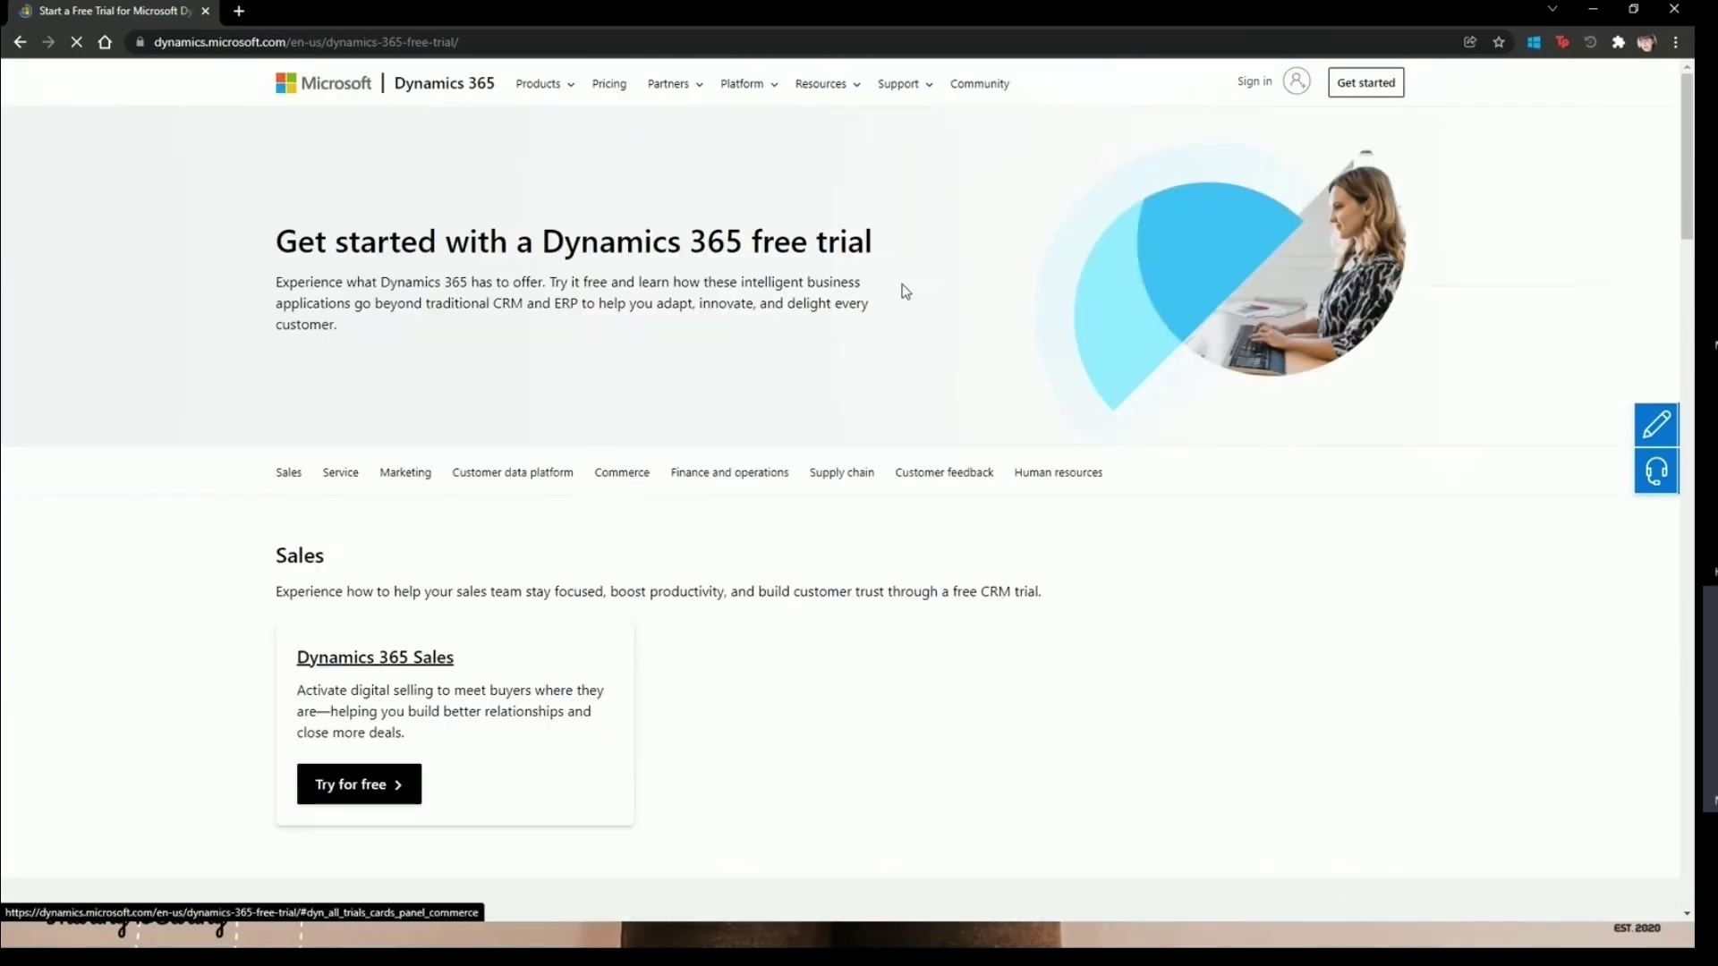
scroll(742, 448, "down", 2)
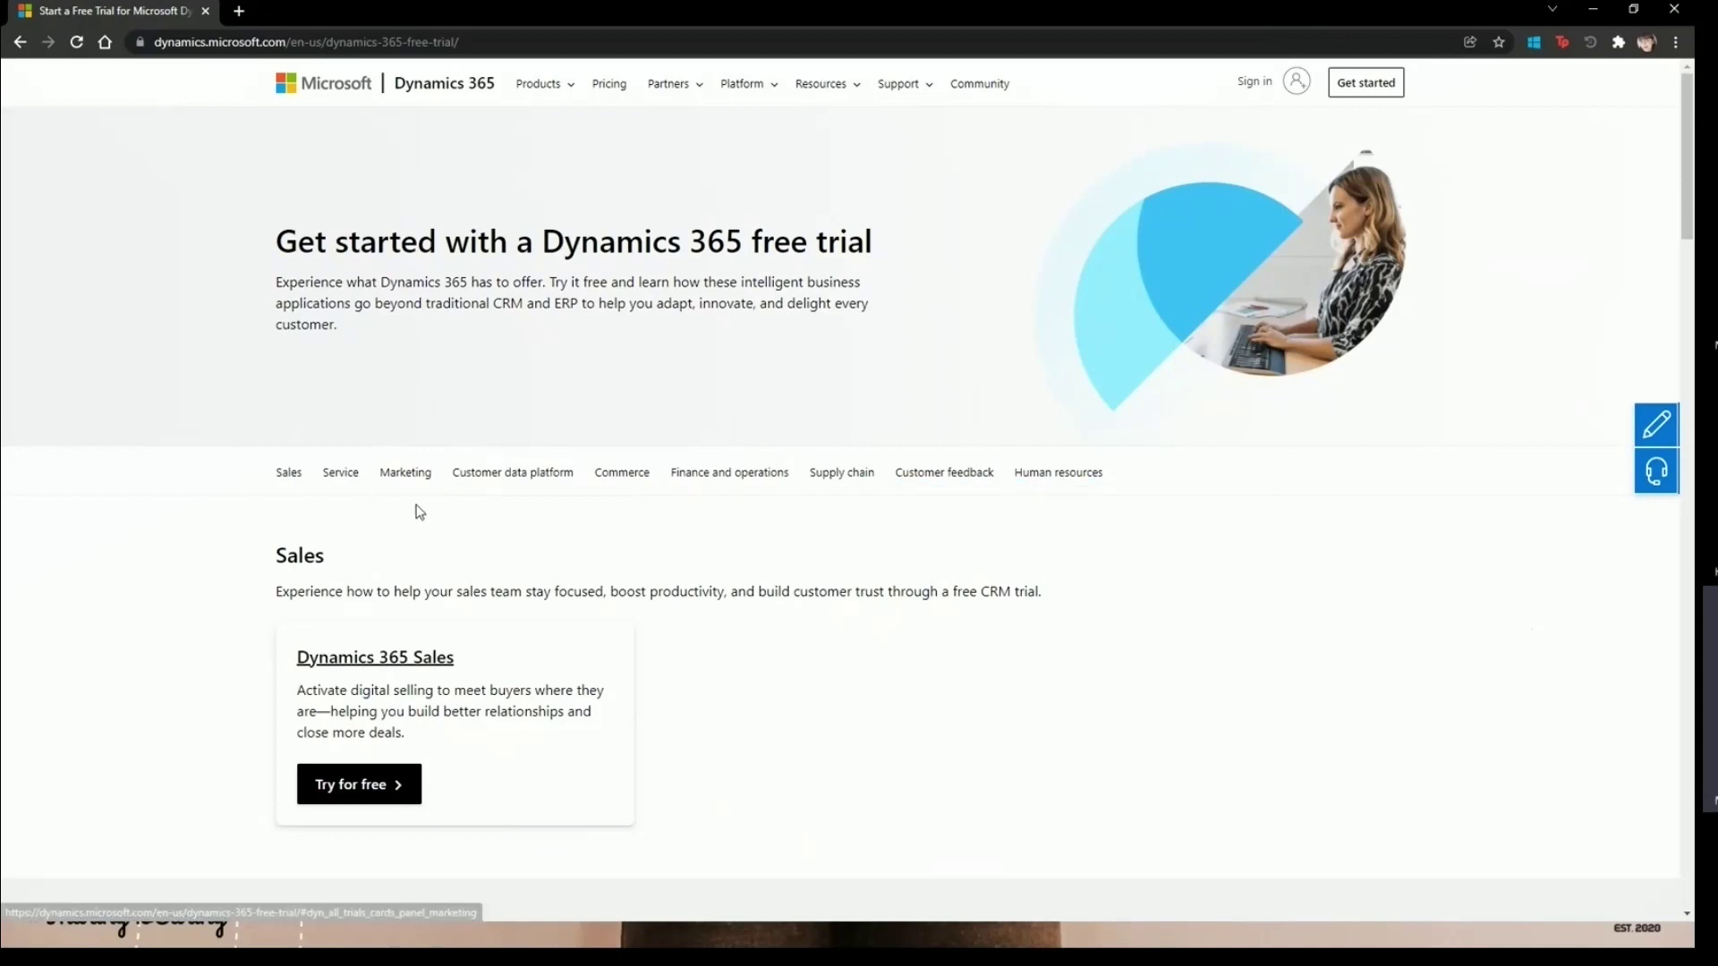
left_click(404, 474)
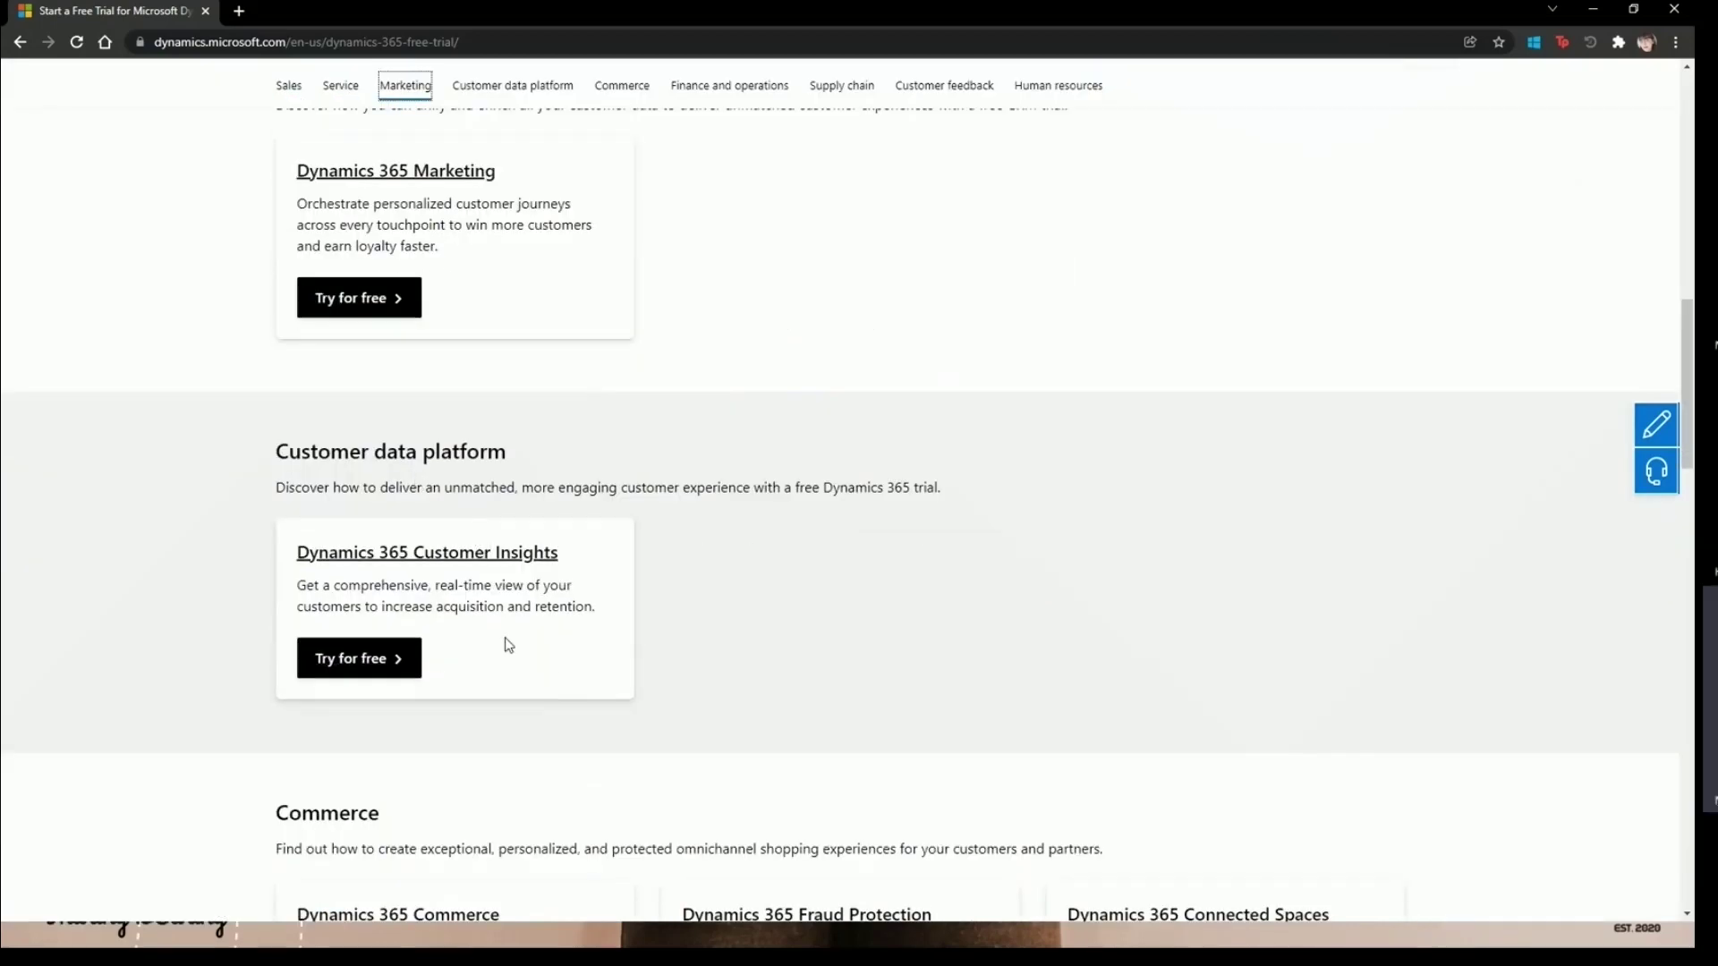
left_click(379, 673)
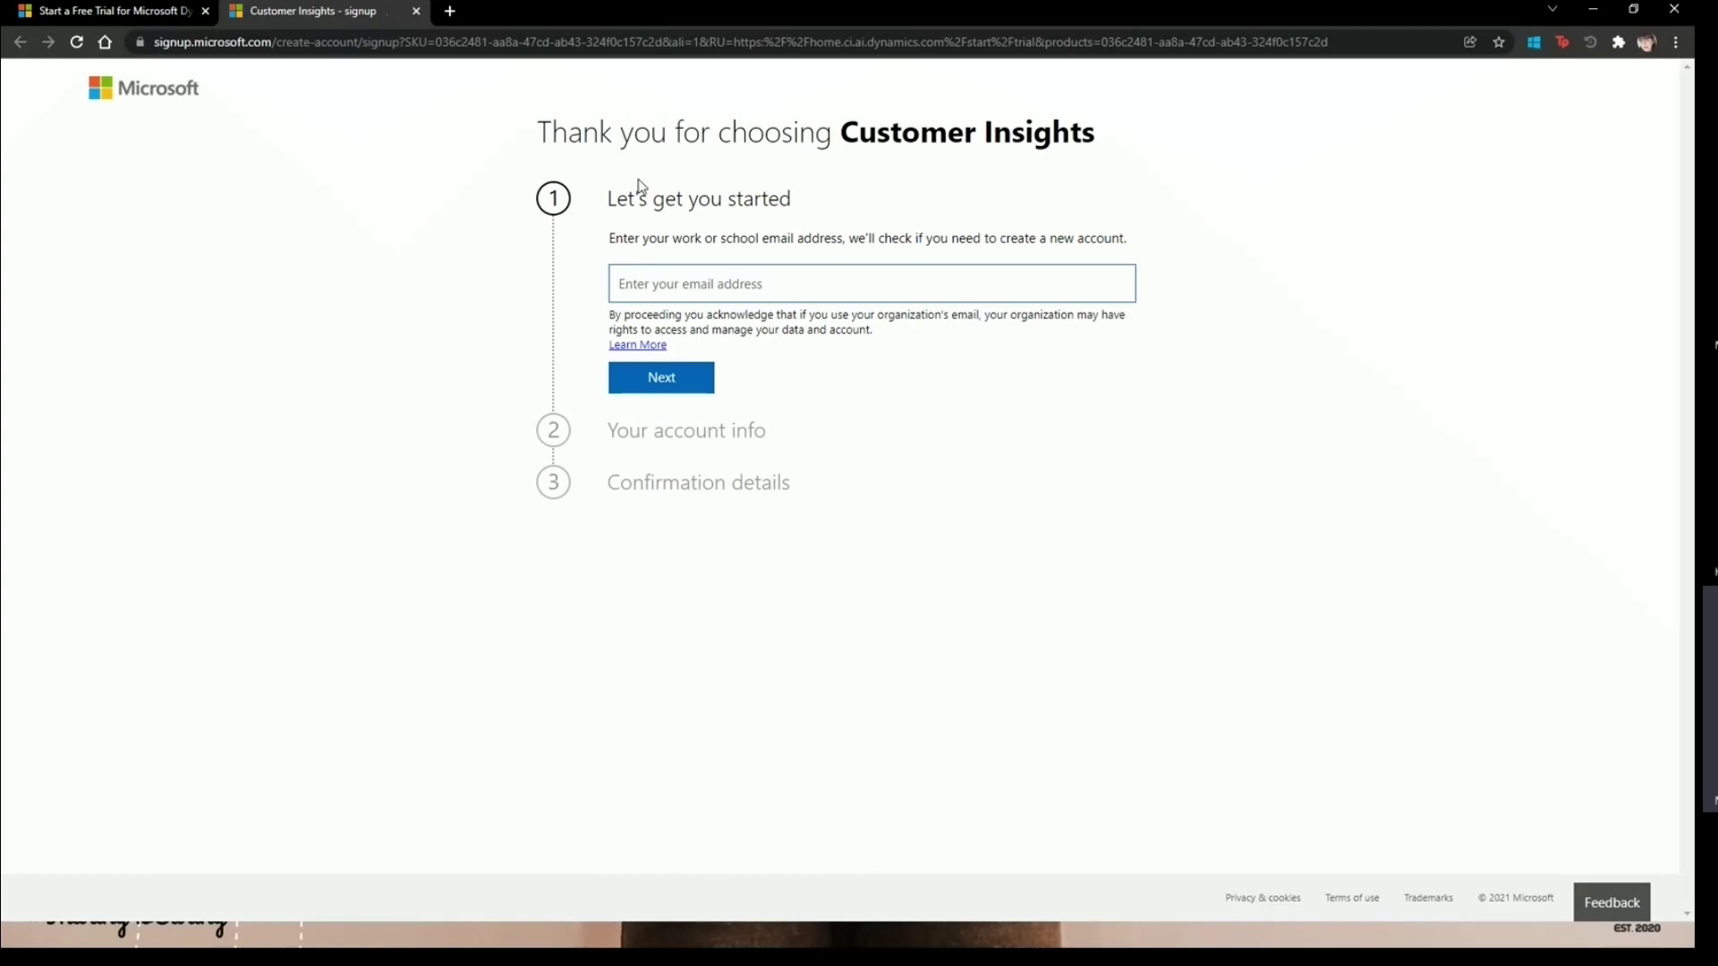
- Enter a Gmail address in the Customer Insights signup email field and submit it
left_click_drag(1129, 238, 880, 231)
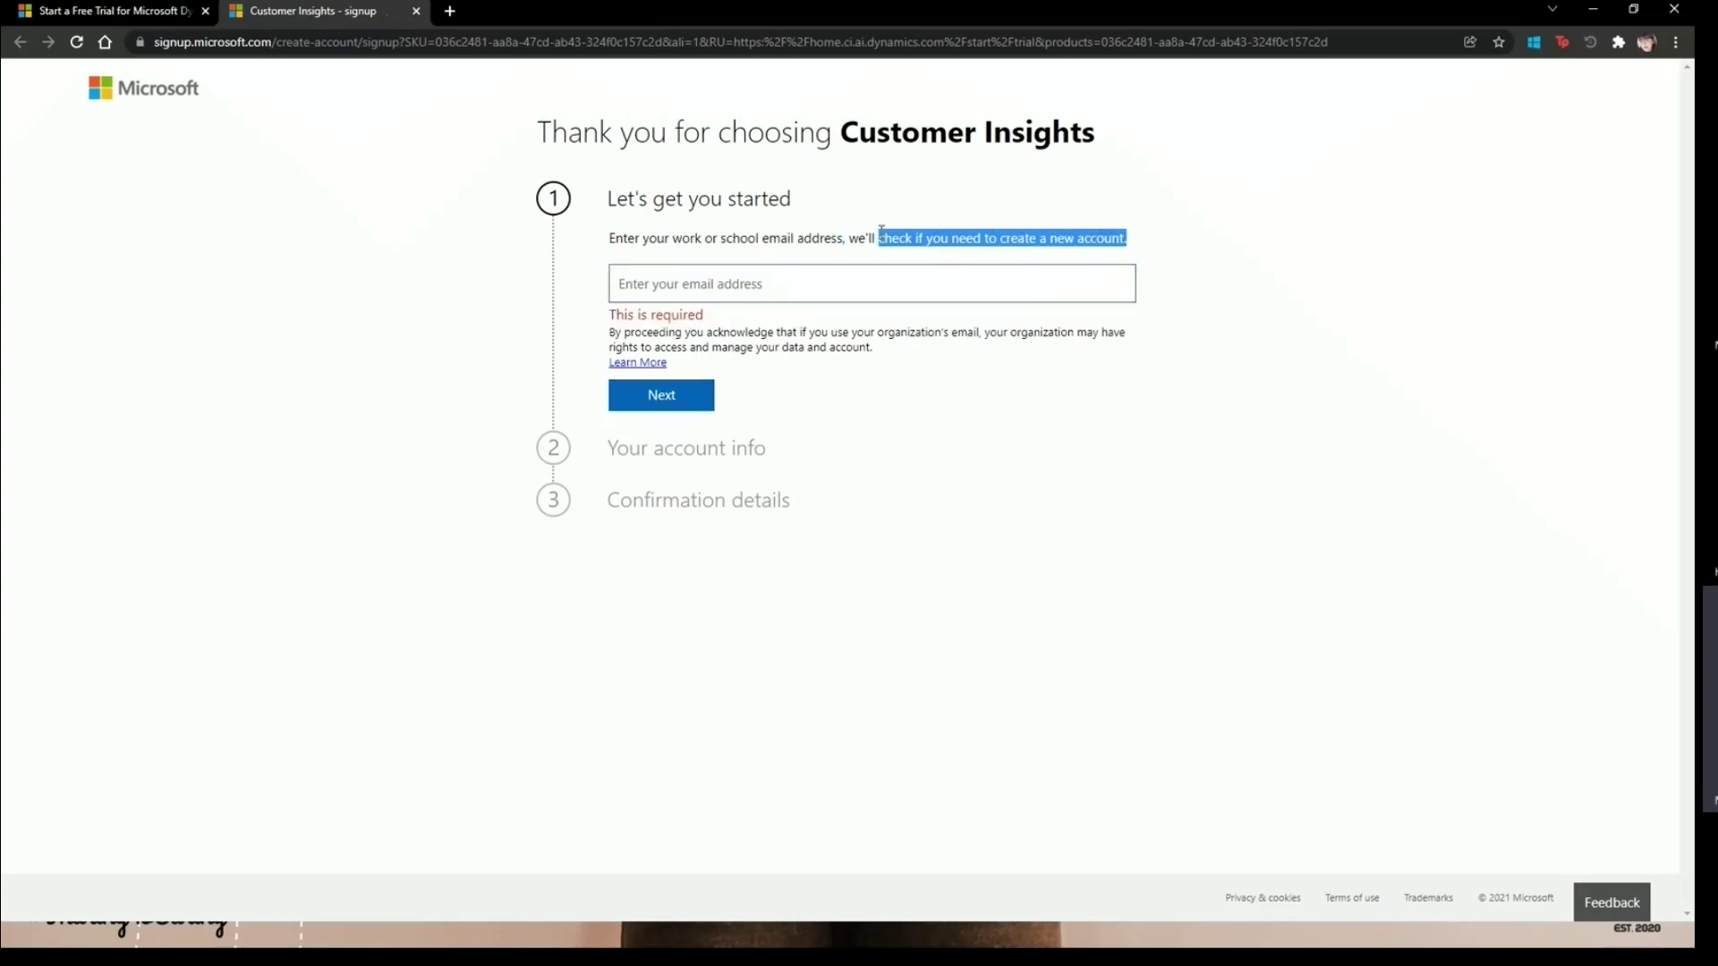
left_click(975, 269)
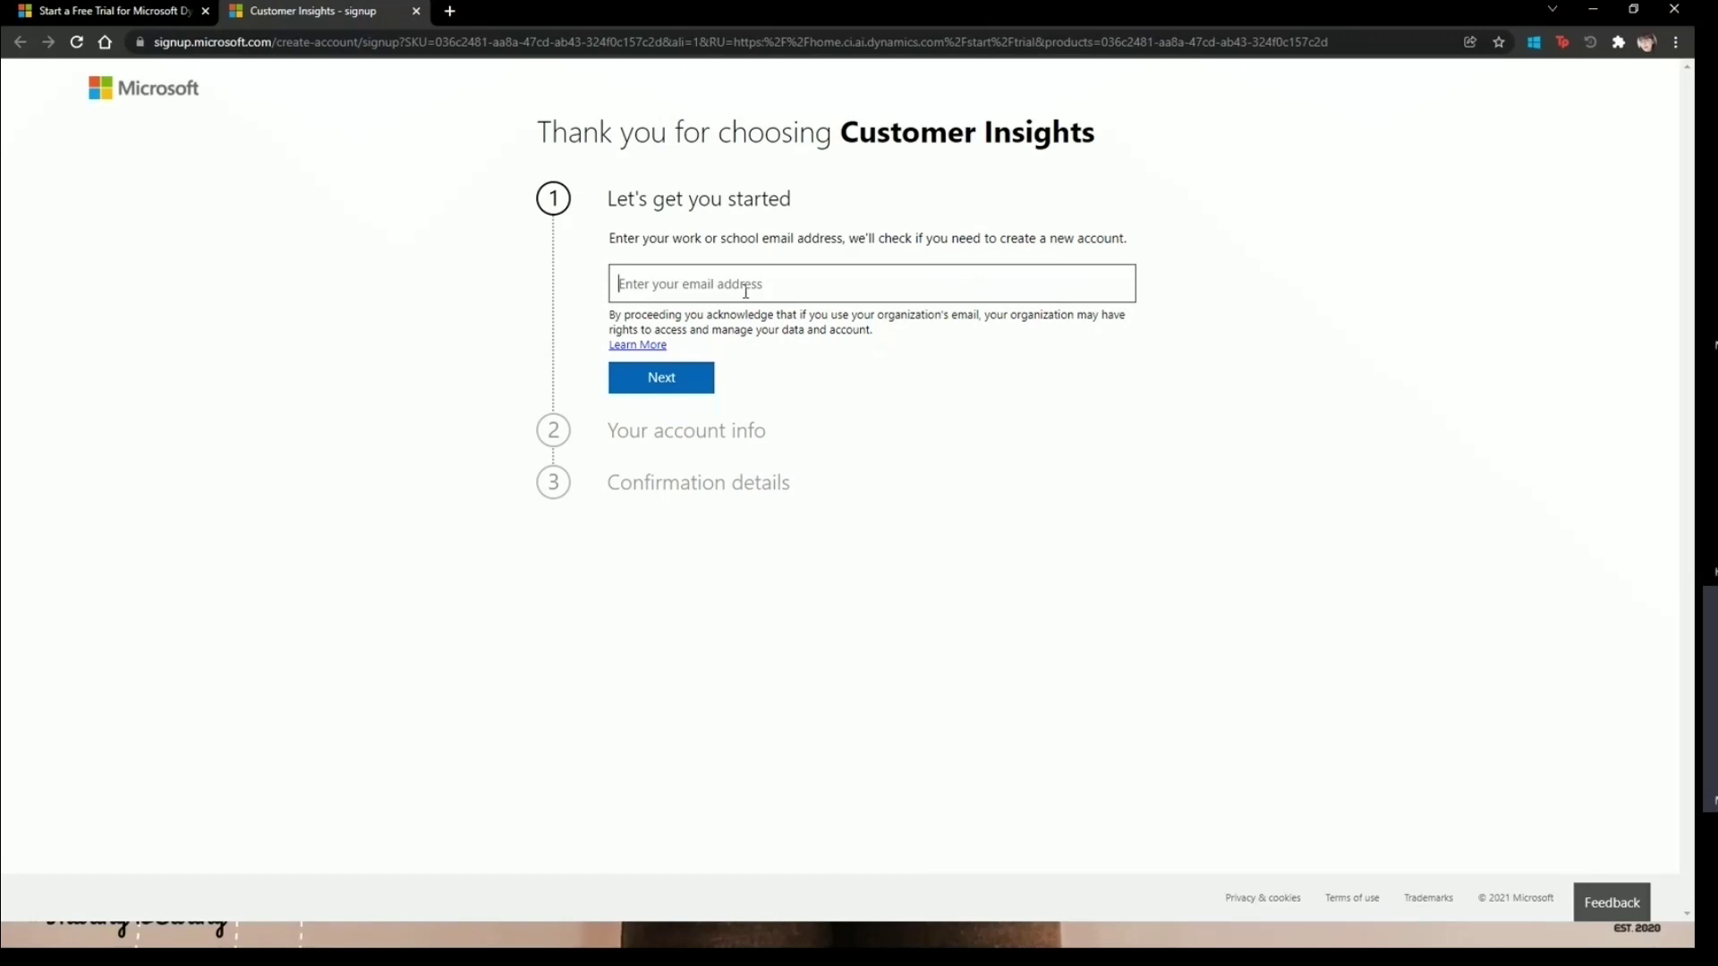
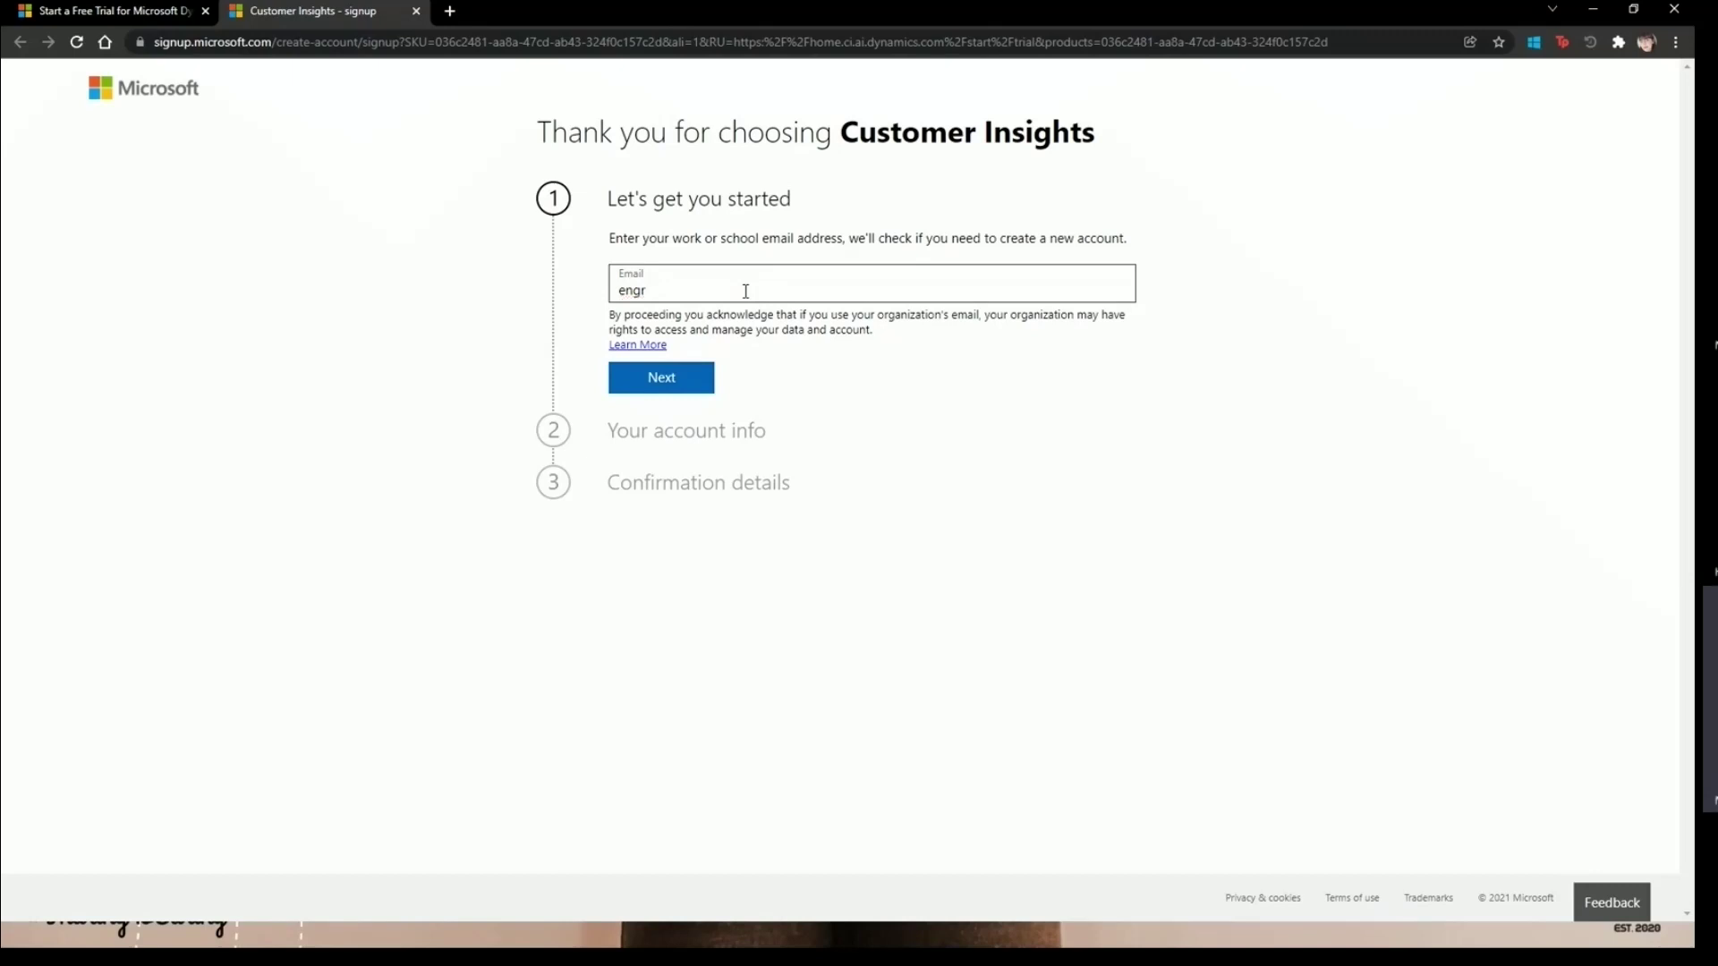
left_click(662, 382)
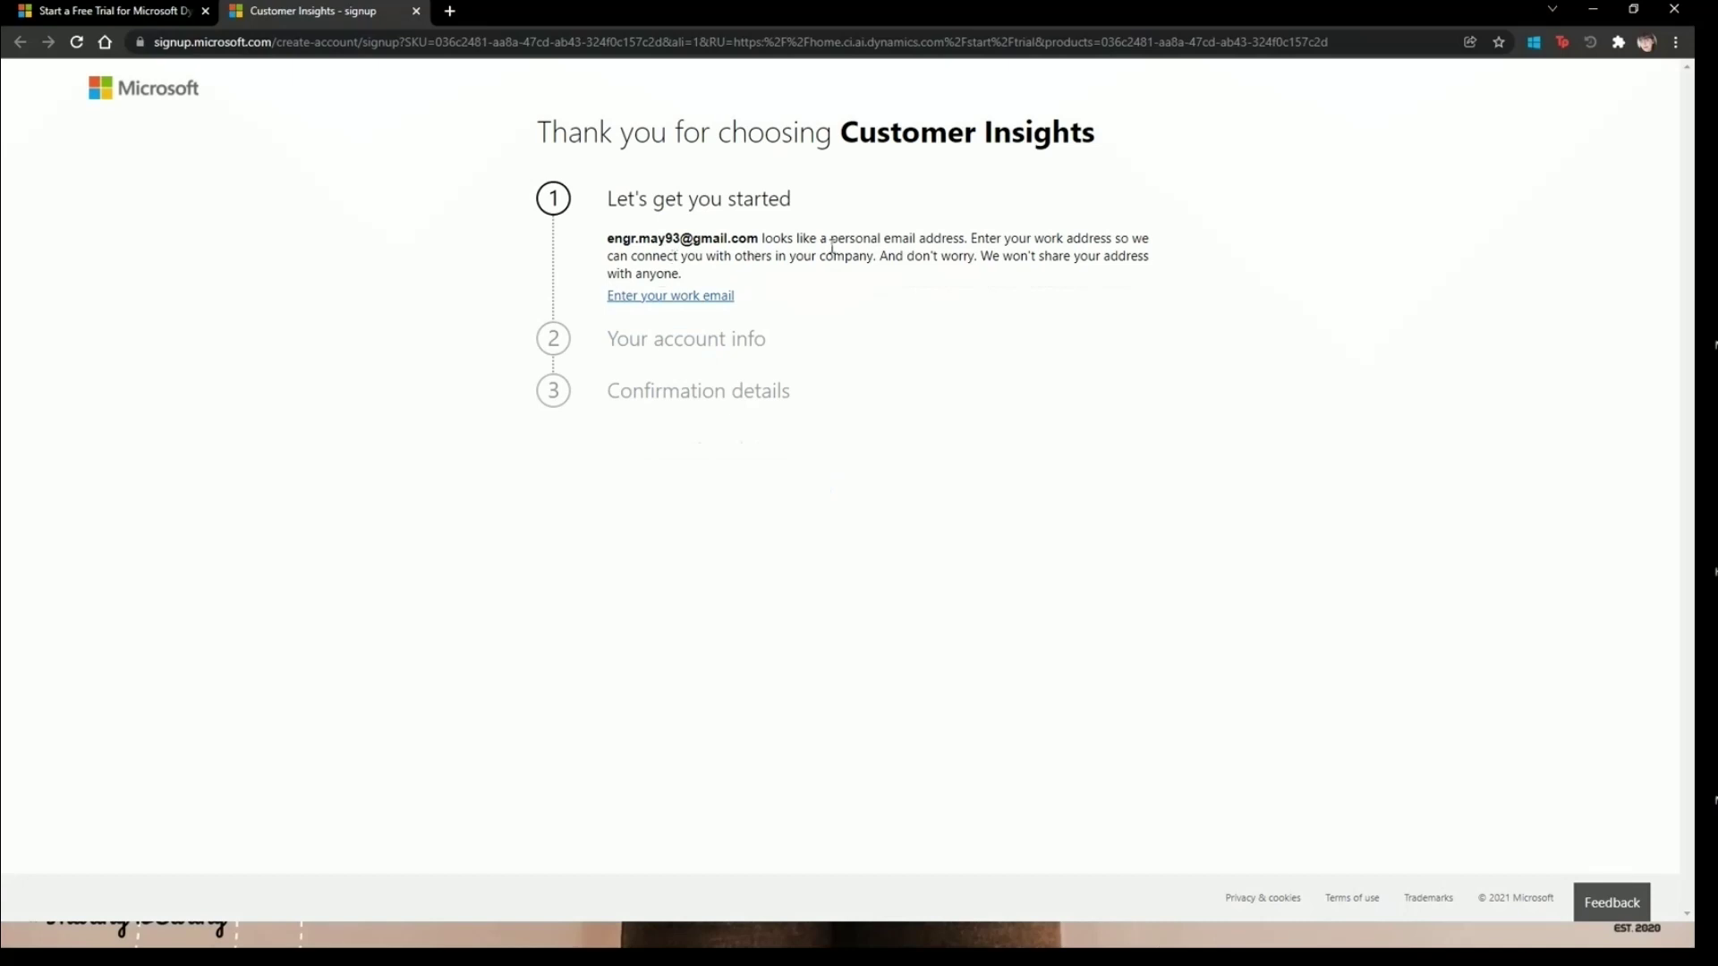
- Go back and retry the signup with an Outlook address instead
left_click(702, 304)
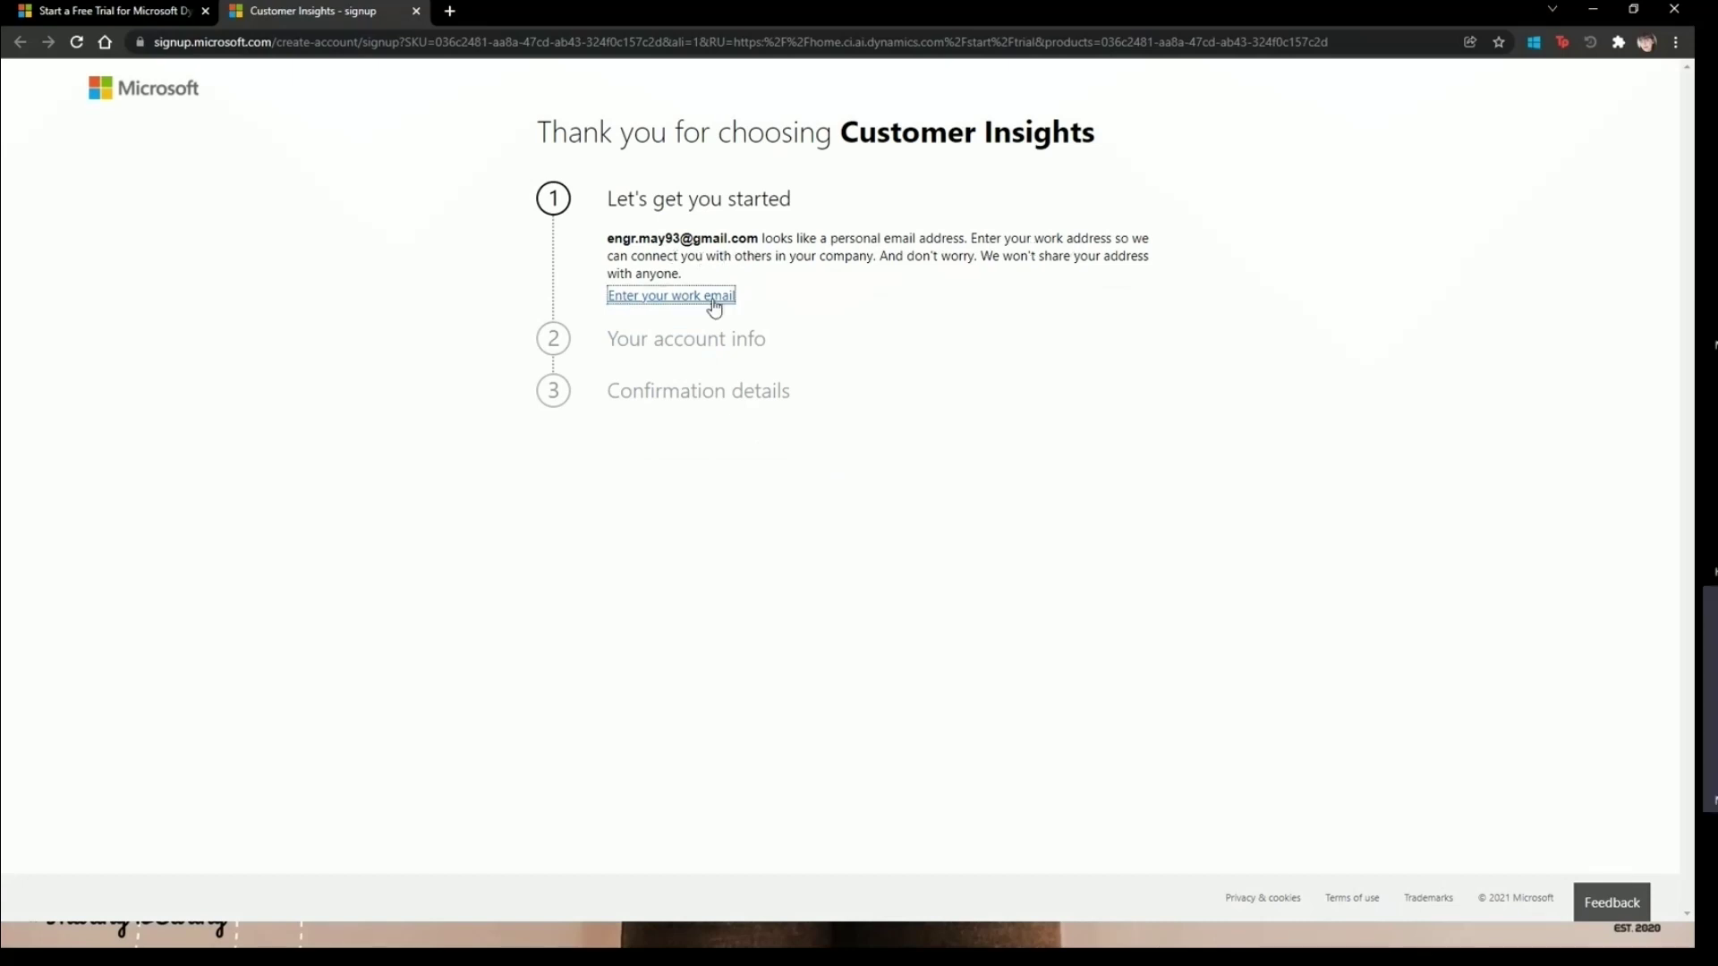
left_click(686, 285)
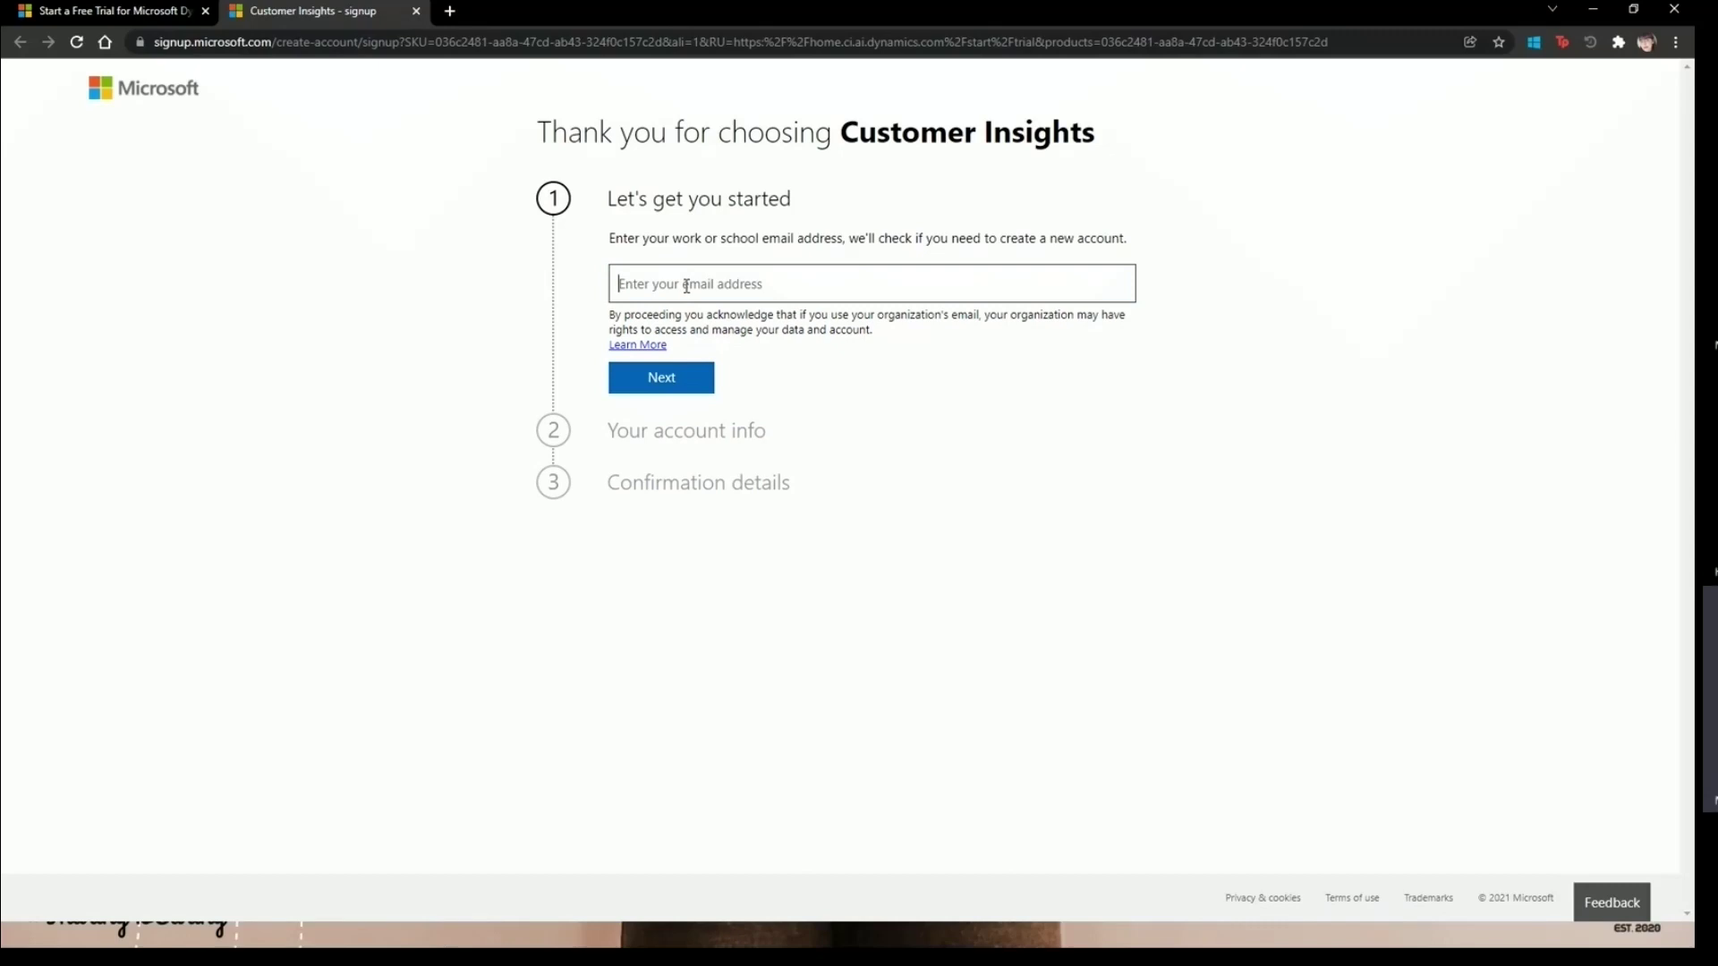
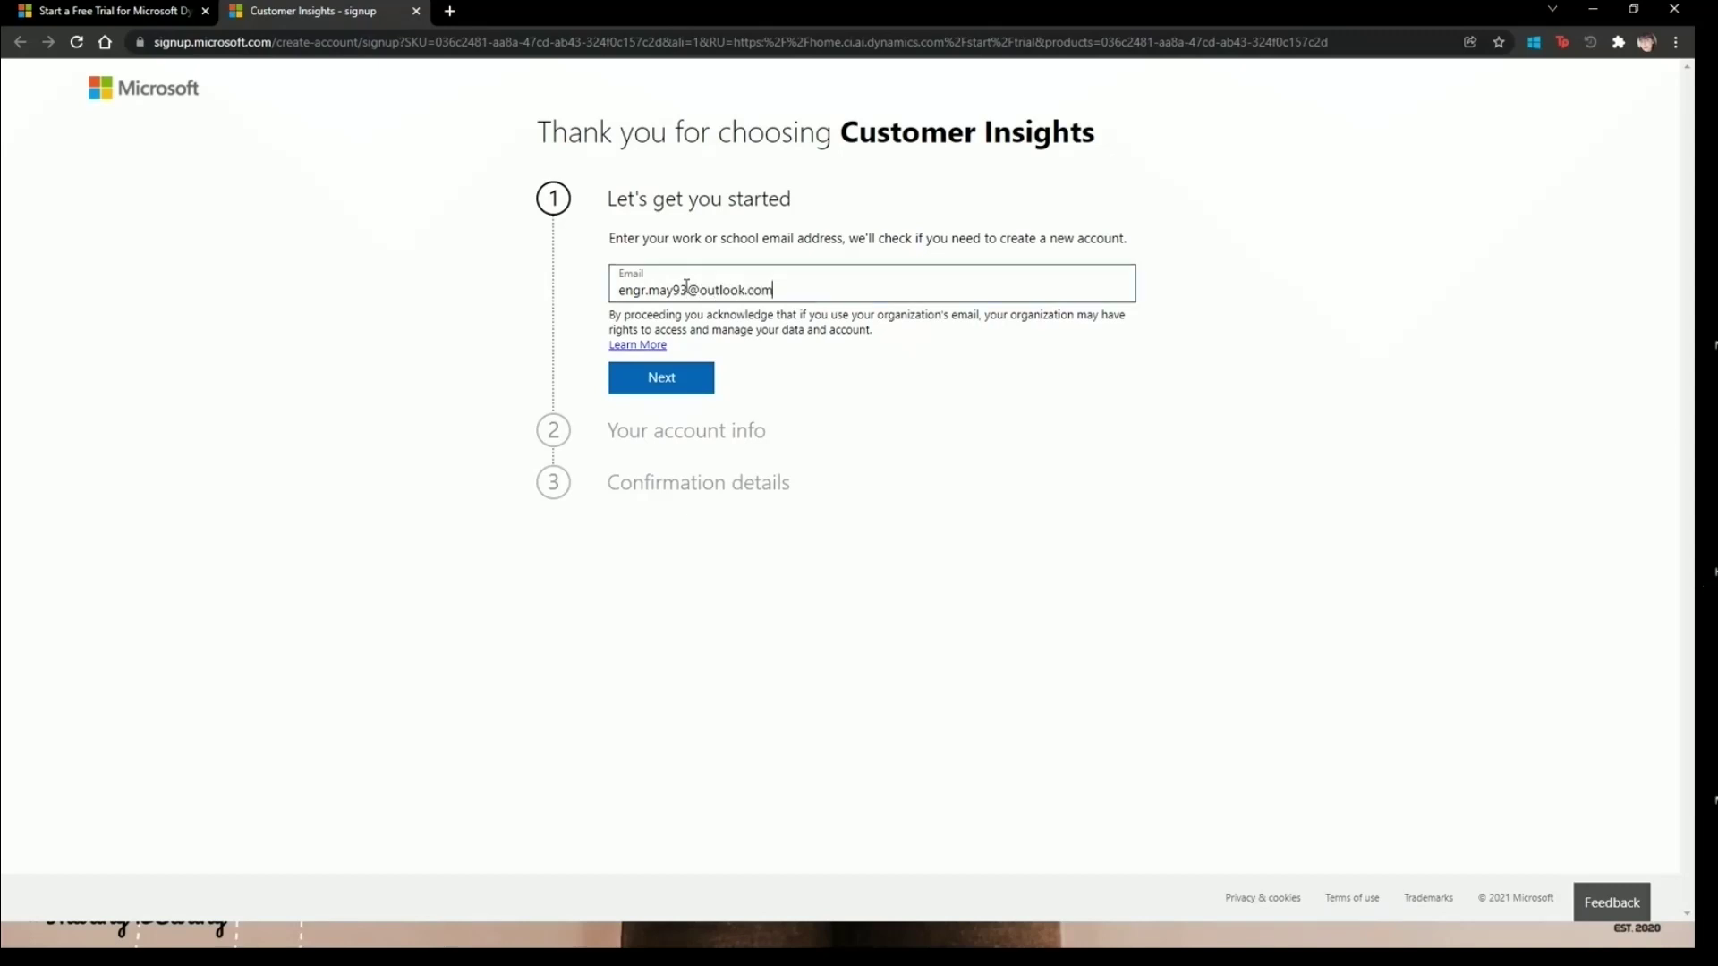
left_click(682, 383)
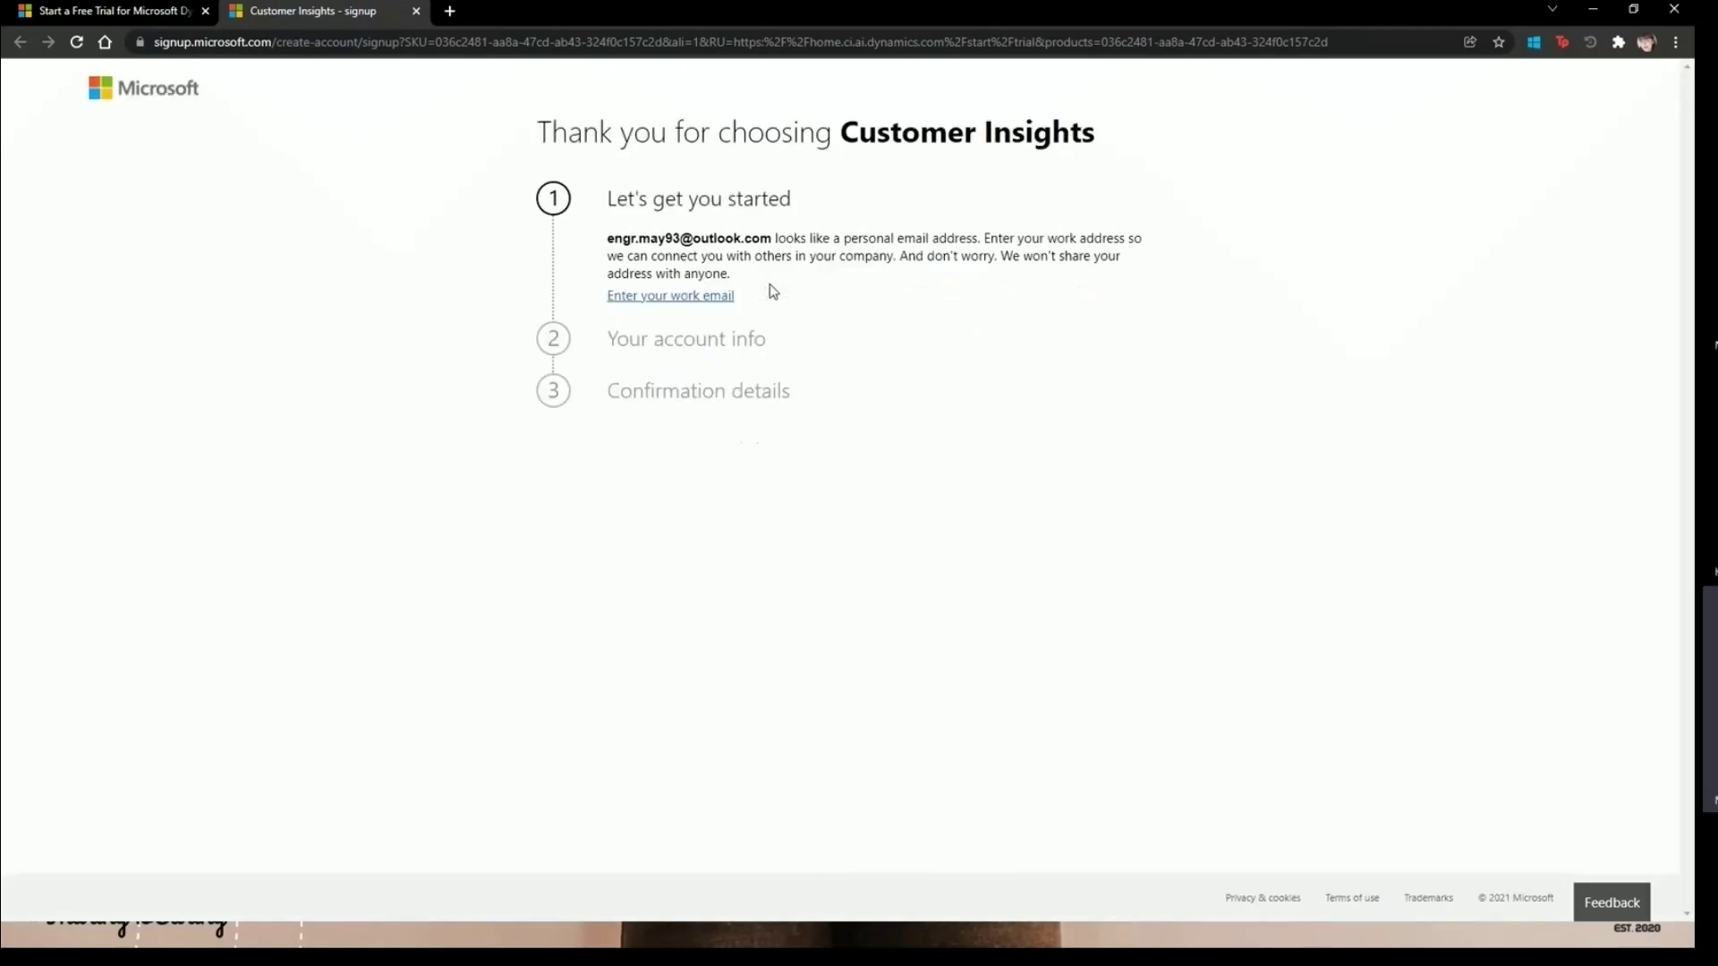
- Submit the work email address, review the existing-customer message, and choose Sign in
left_click(729, 296)
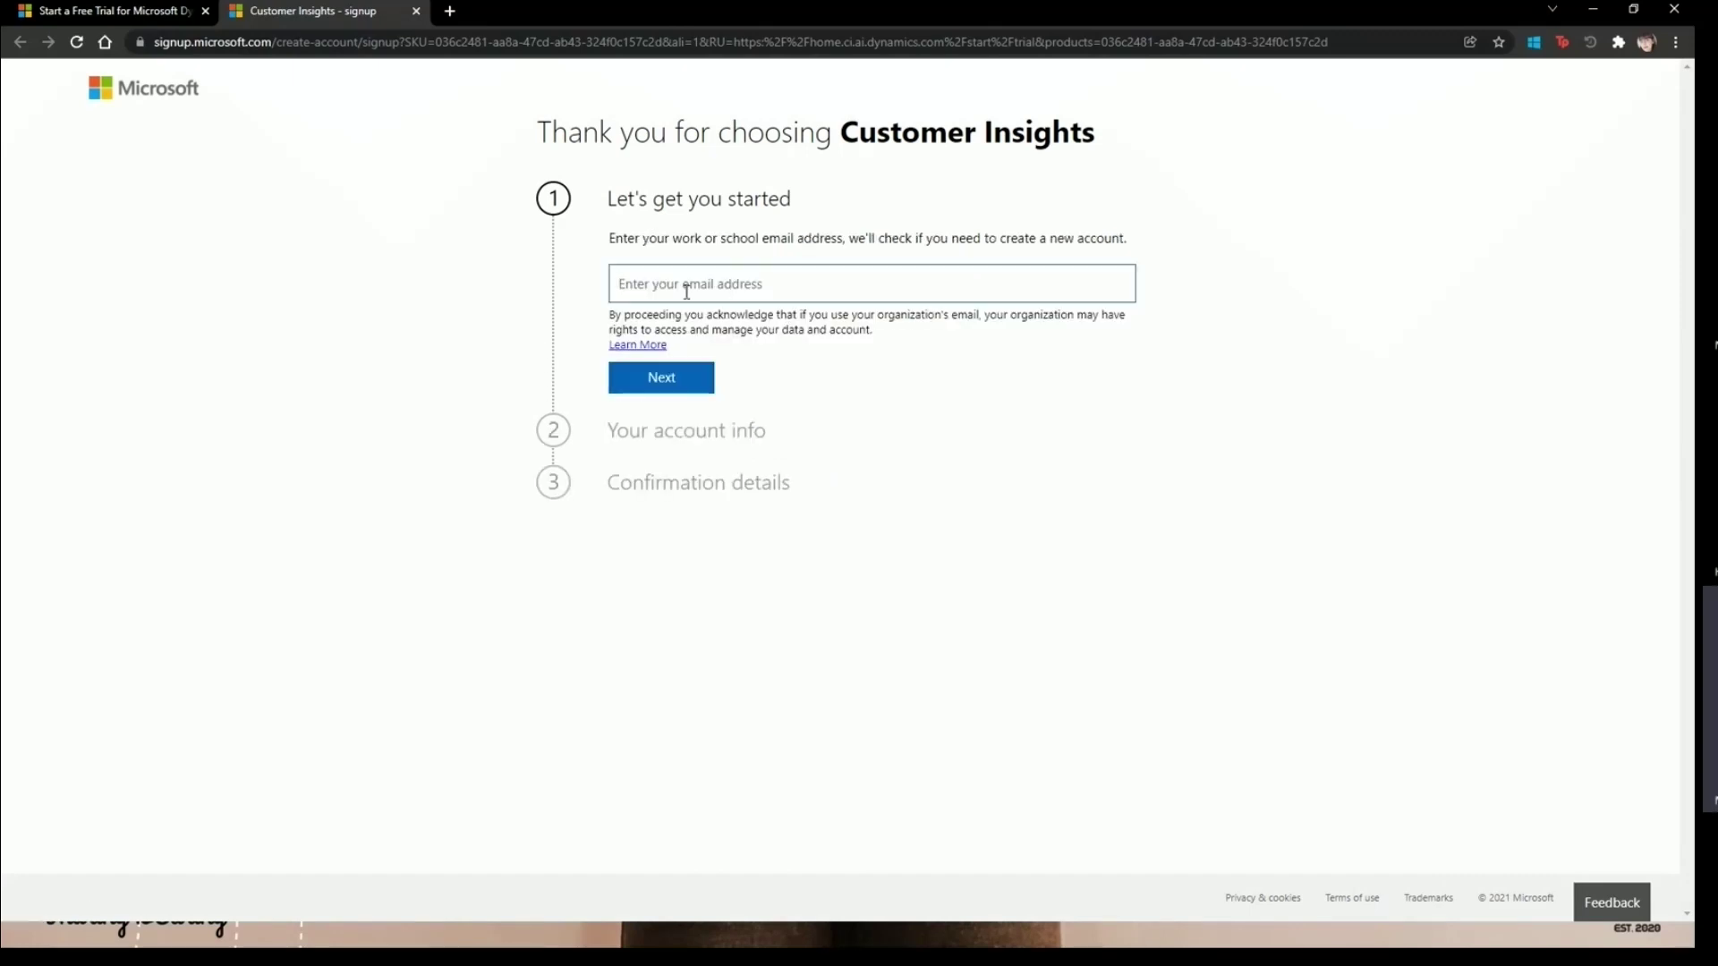
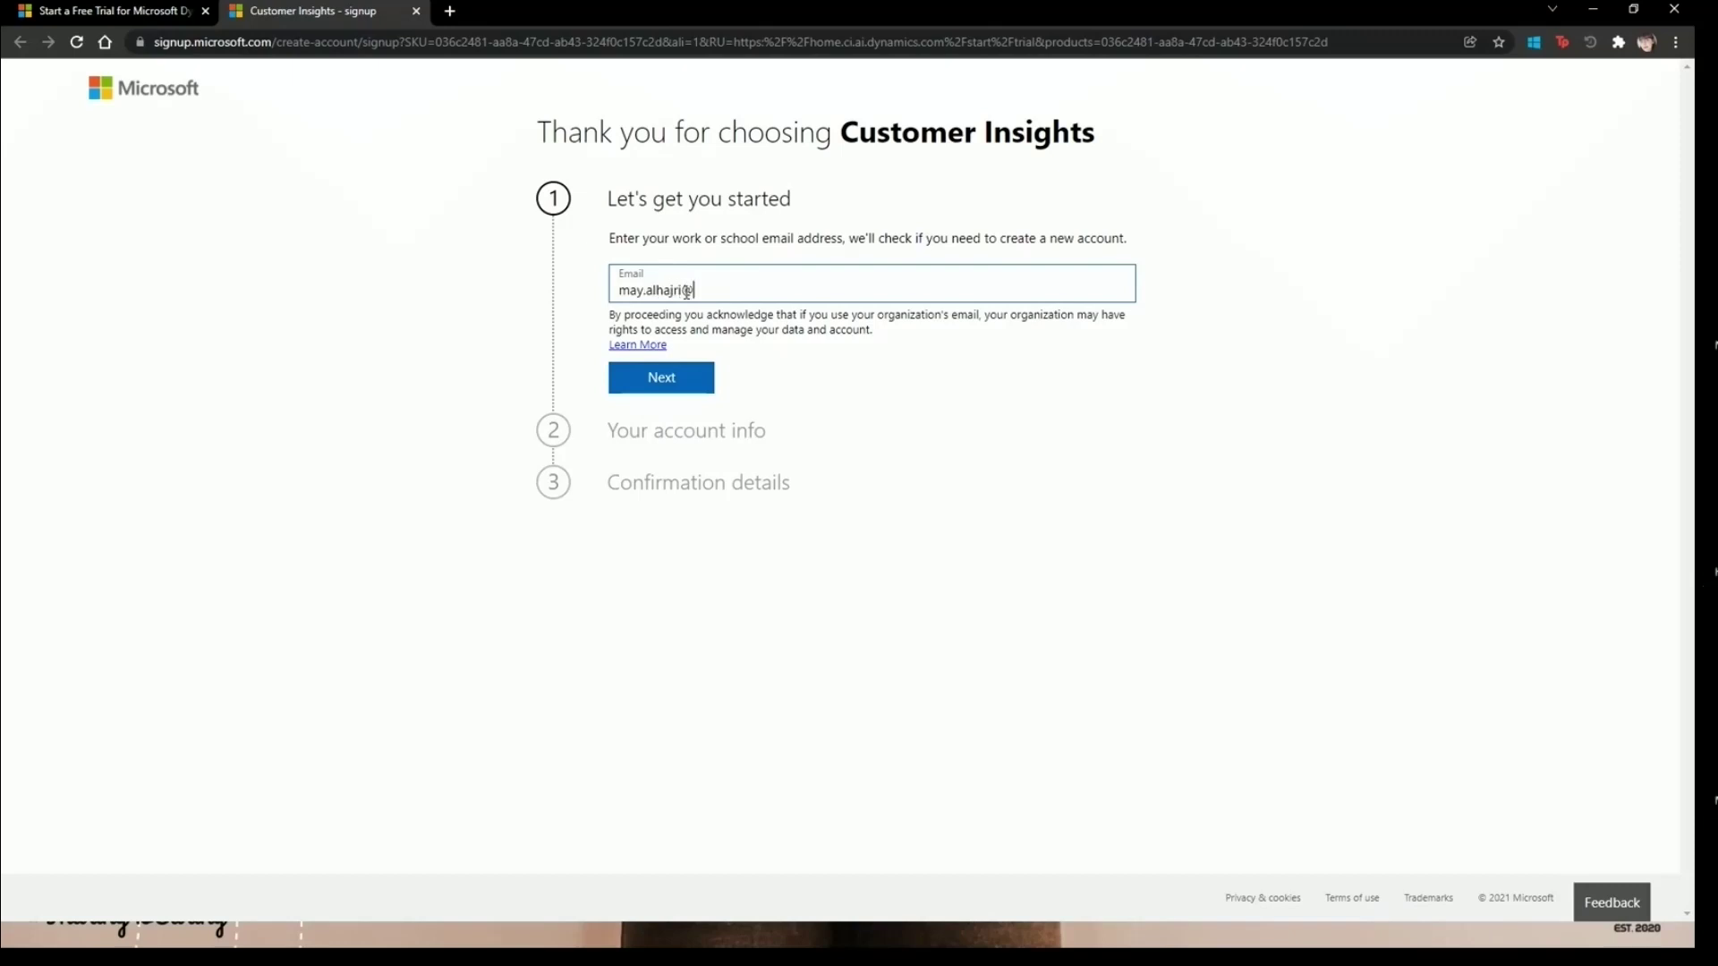
left_click(661, 378)
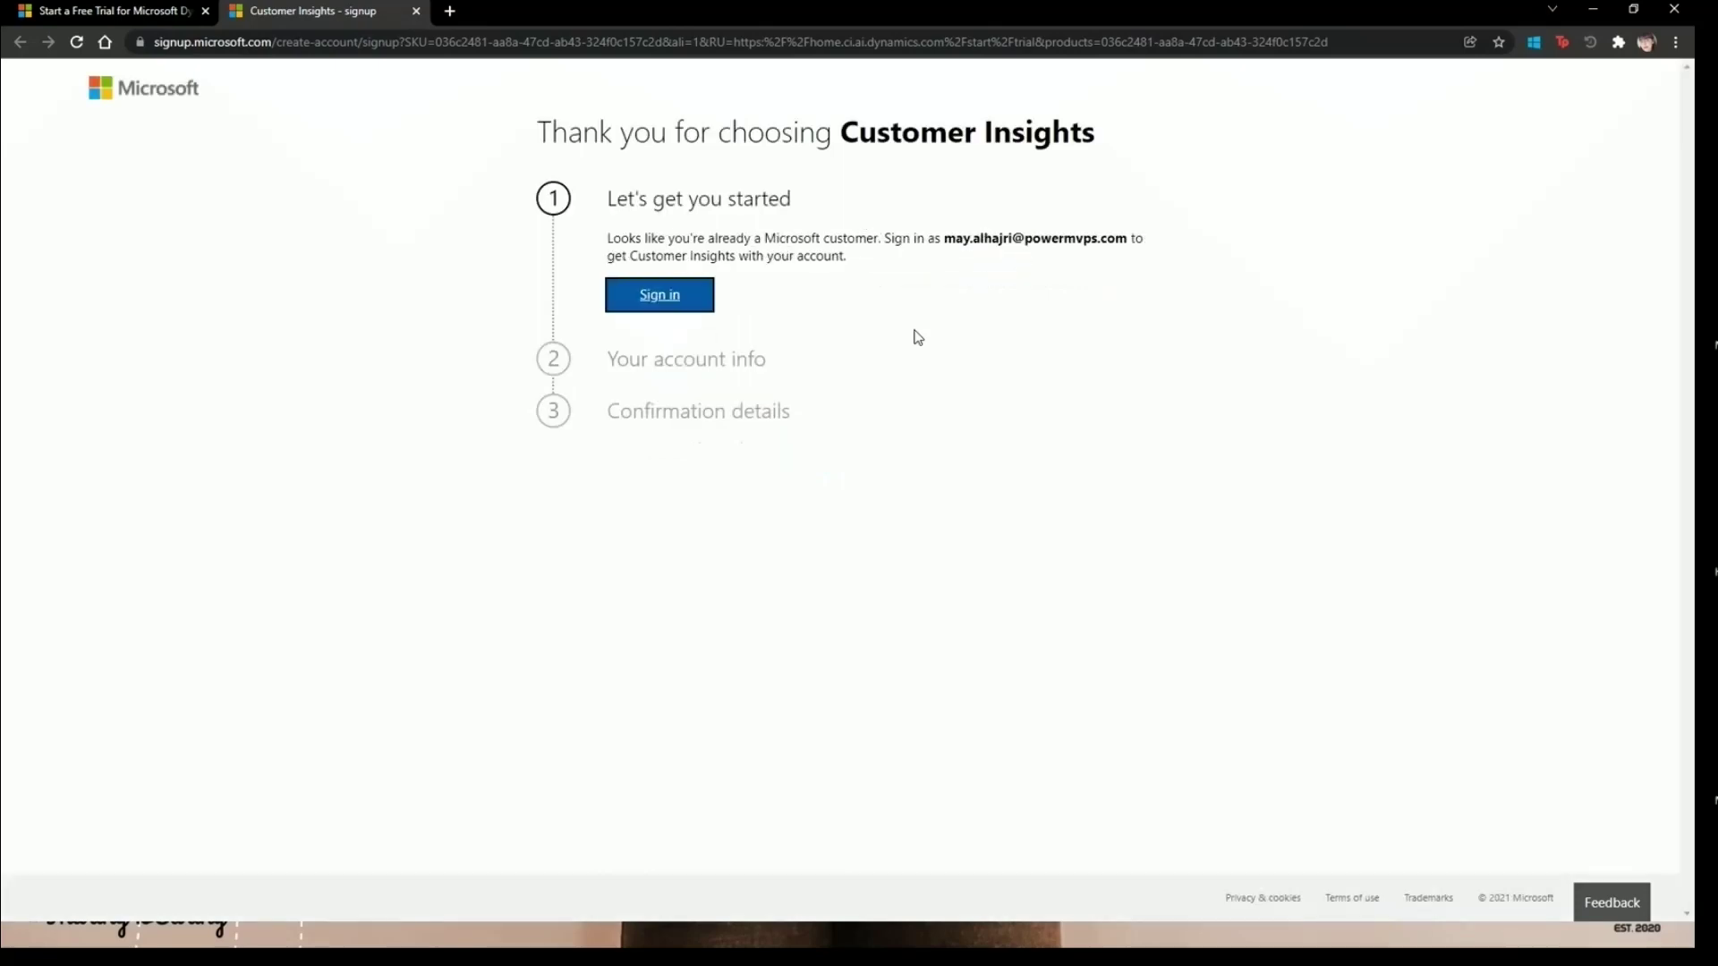
left_click_drag(621, 240, 919, 242)
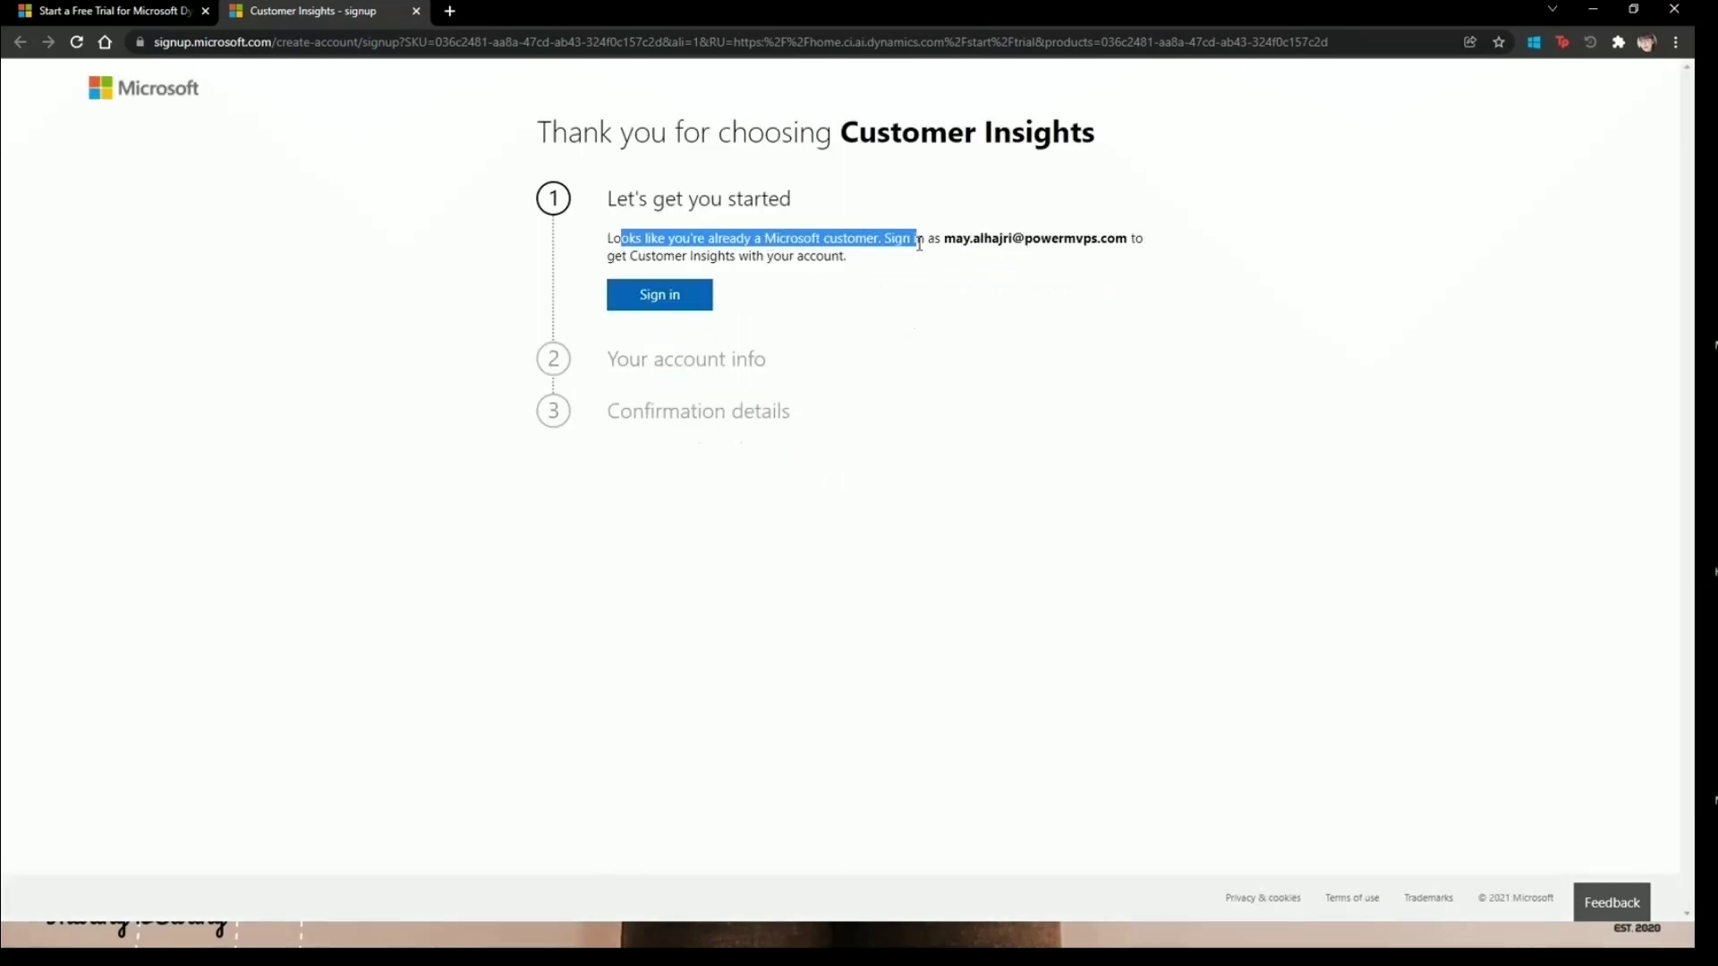
left_click(817, 238)
left_click_drag(591, 242, 879, 241)
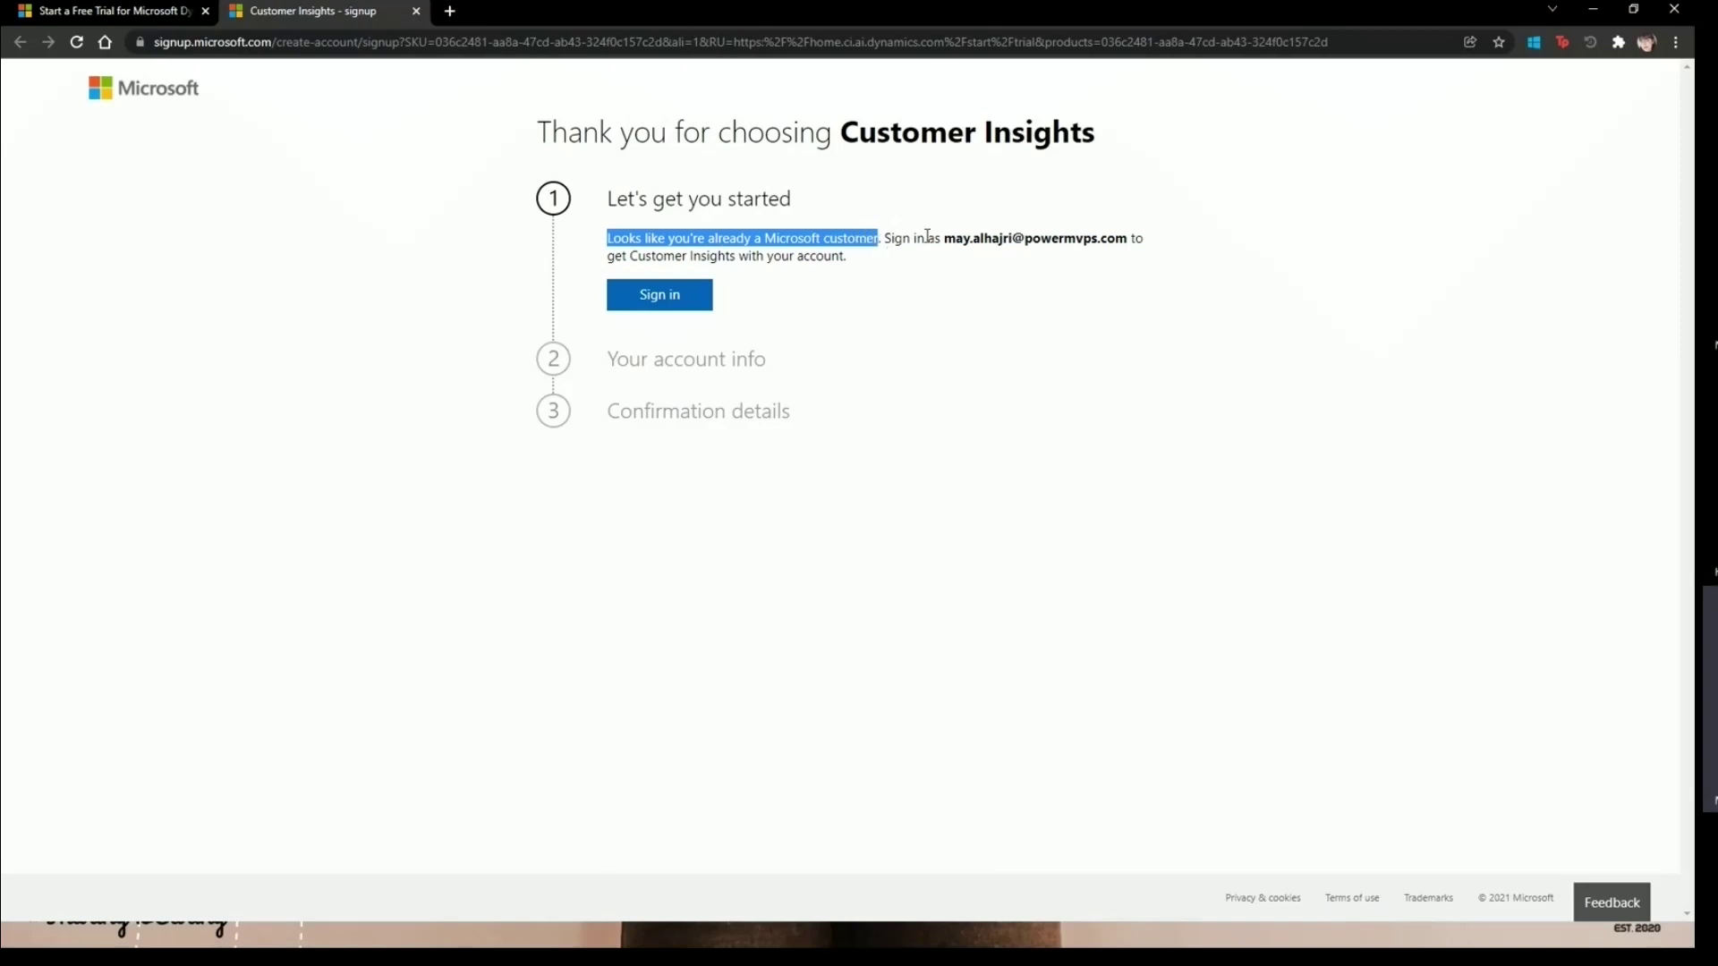
left_click(671, 303)
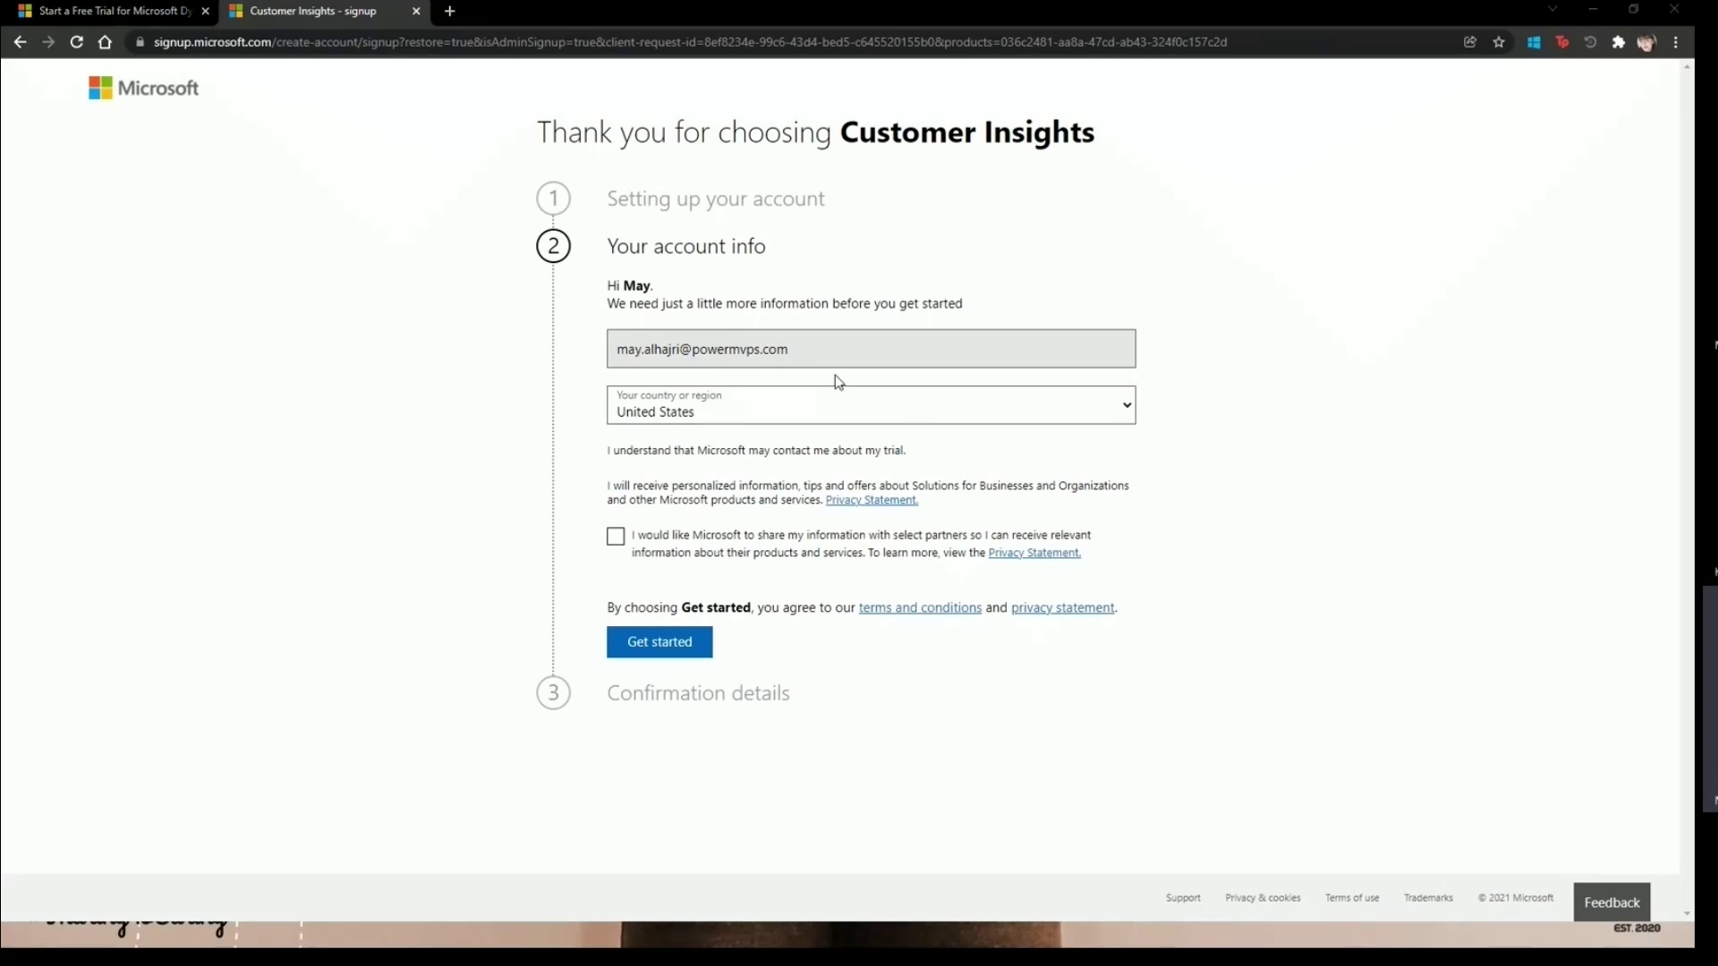
- Set country to Saudi Arabia, opt in to Microsoft and partner offers, and submit the account info
left_click(761, 423)
scroll(767, 575, "down", 3)
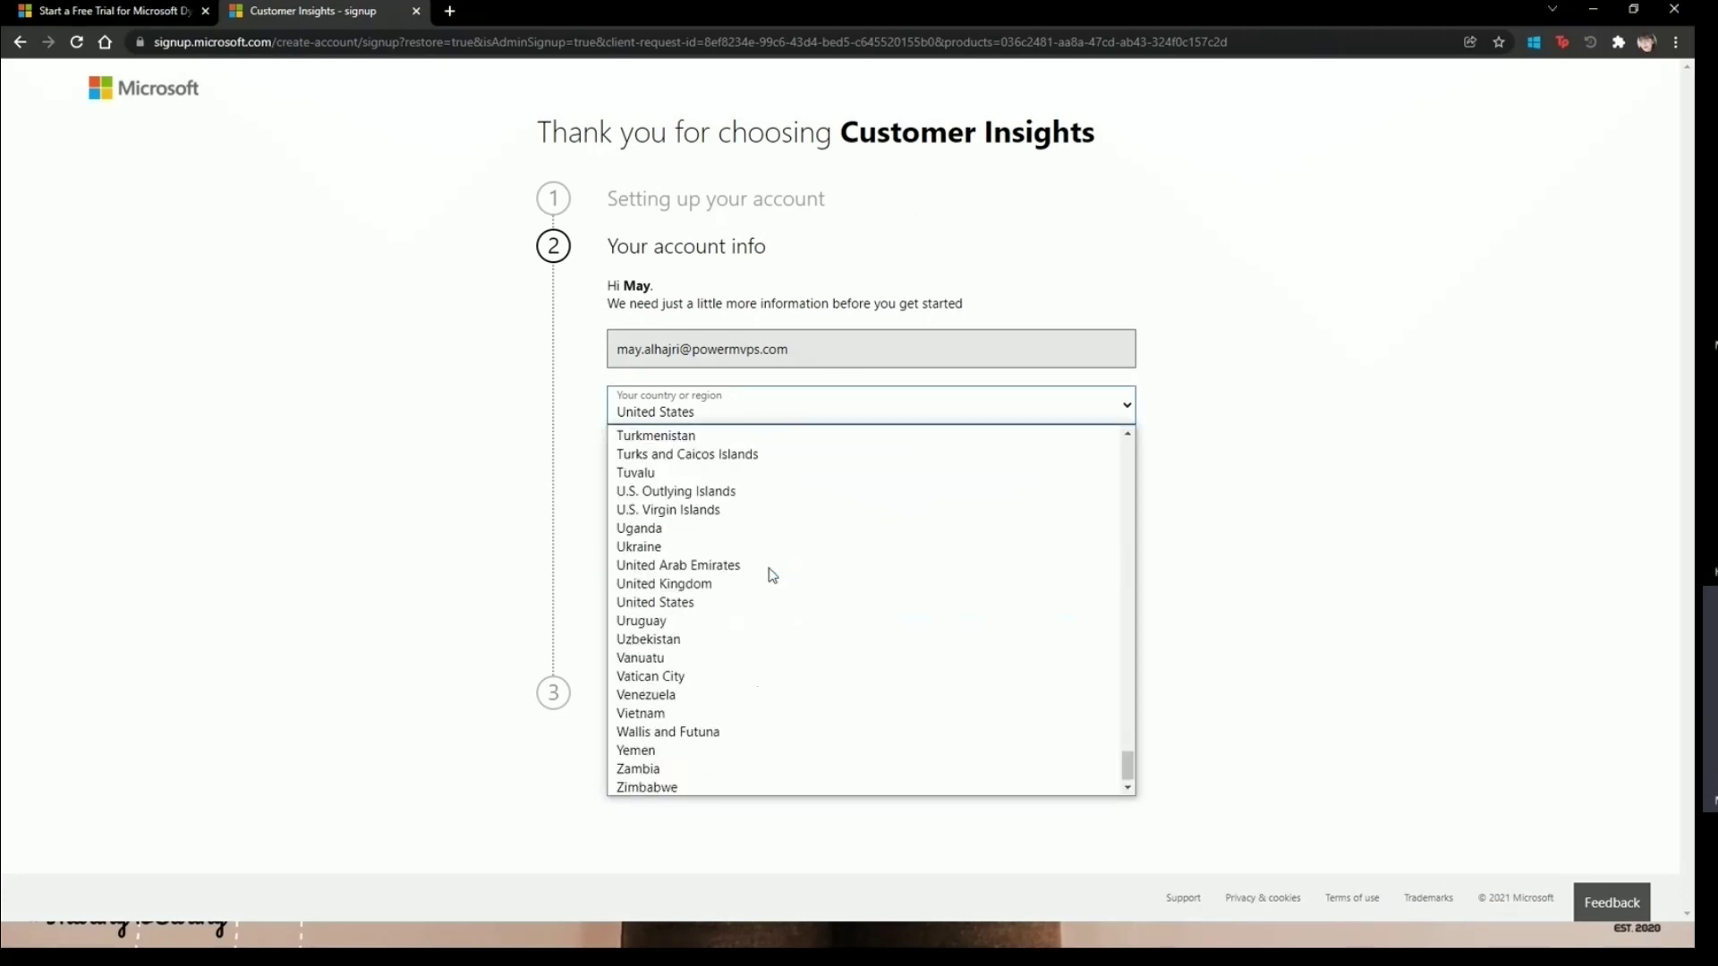
scroll(799, 637, "up", 8)
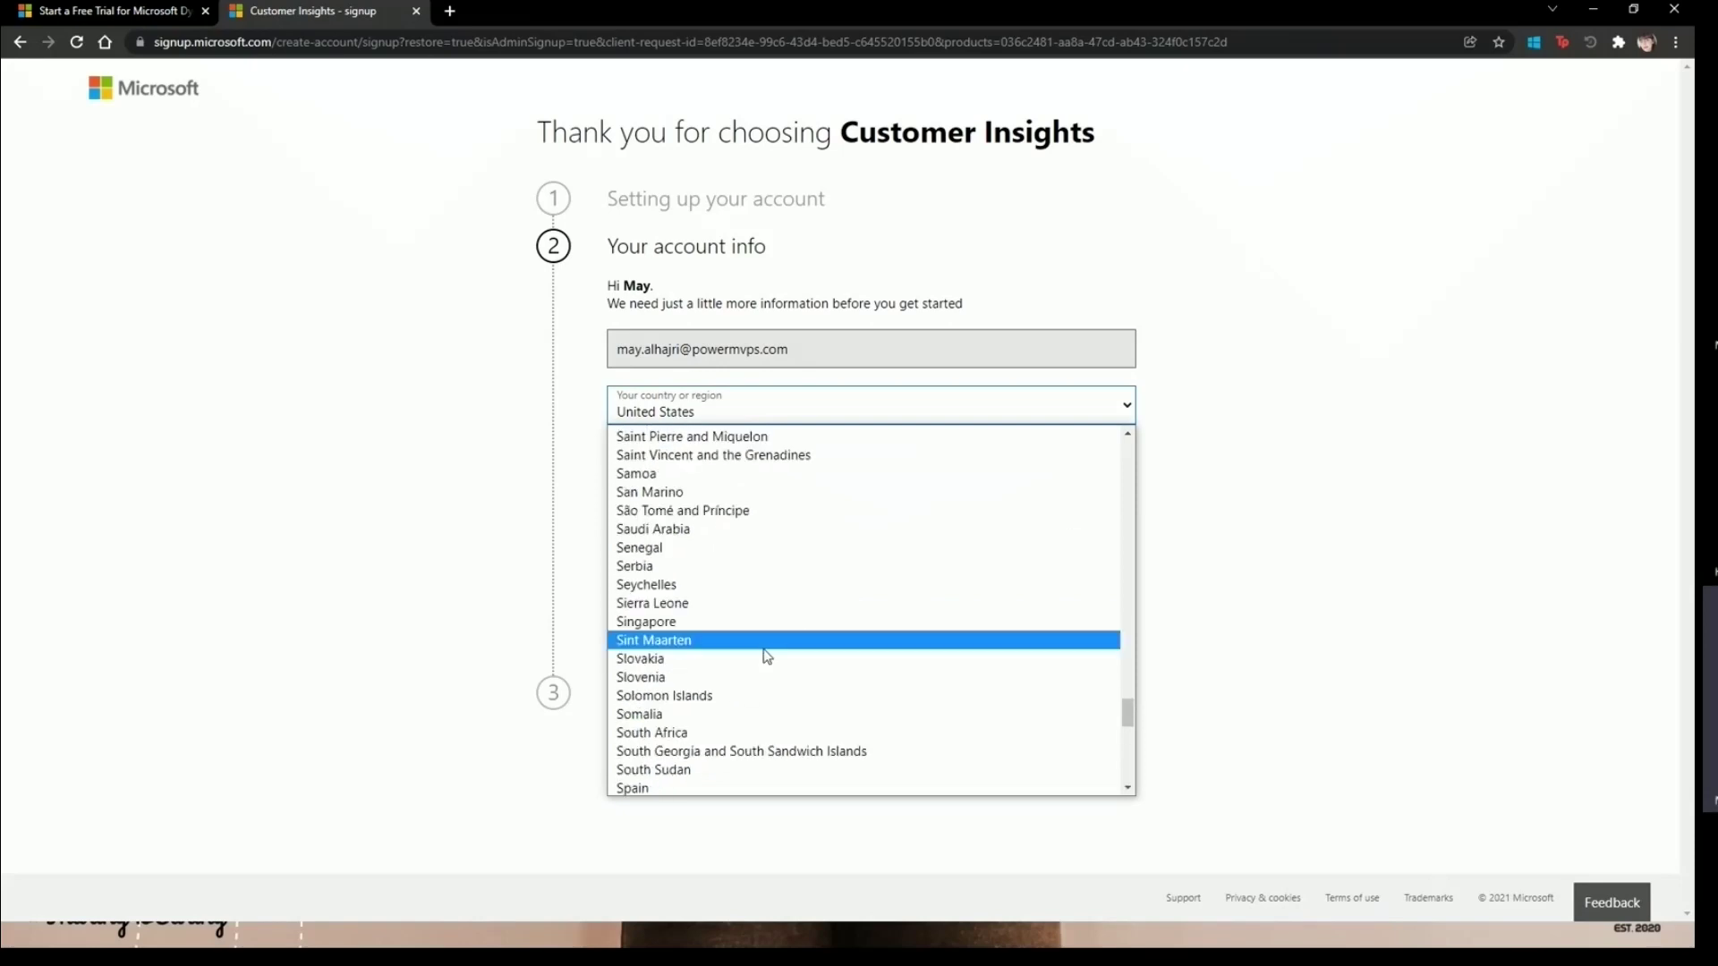
left_click(732, 530)
left_click(614, 480)
left_click(616, 523)
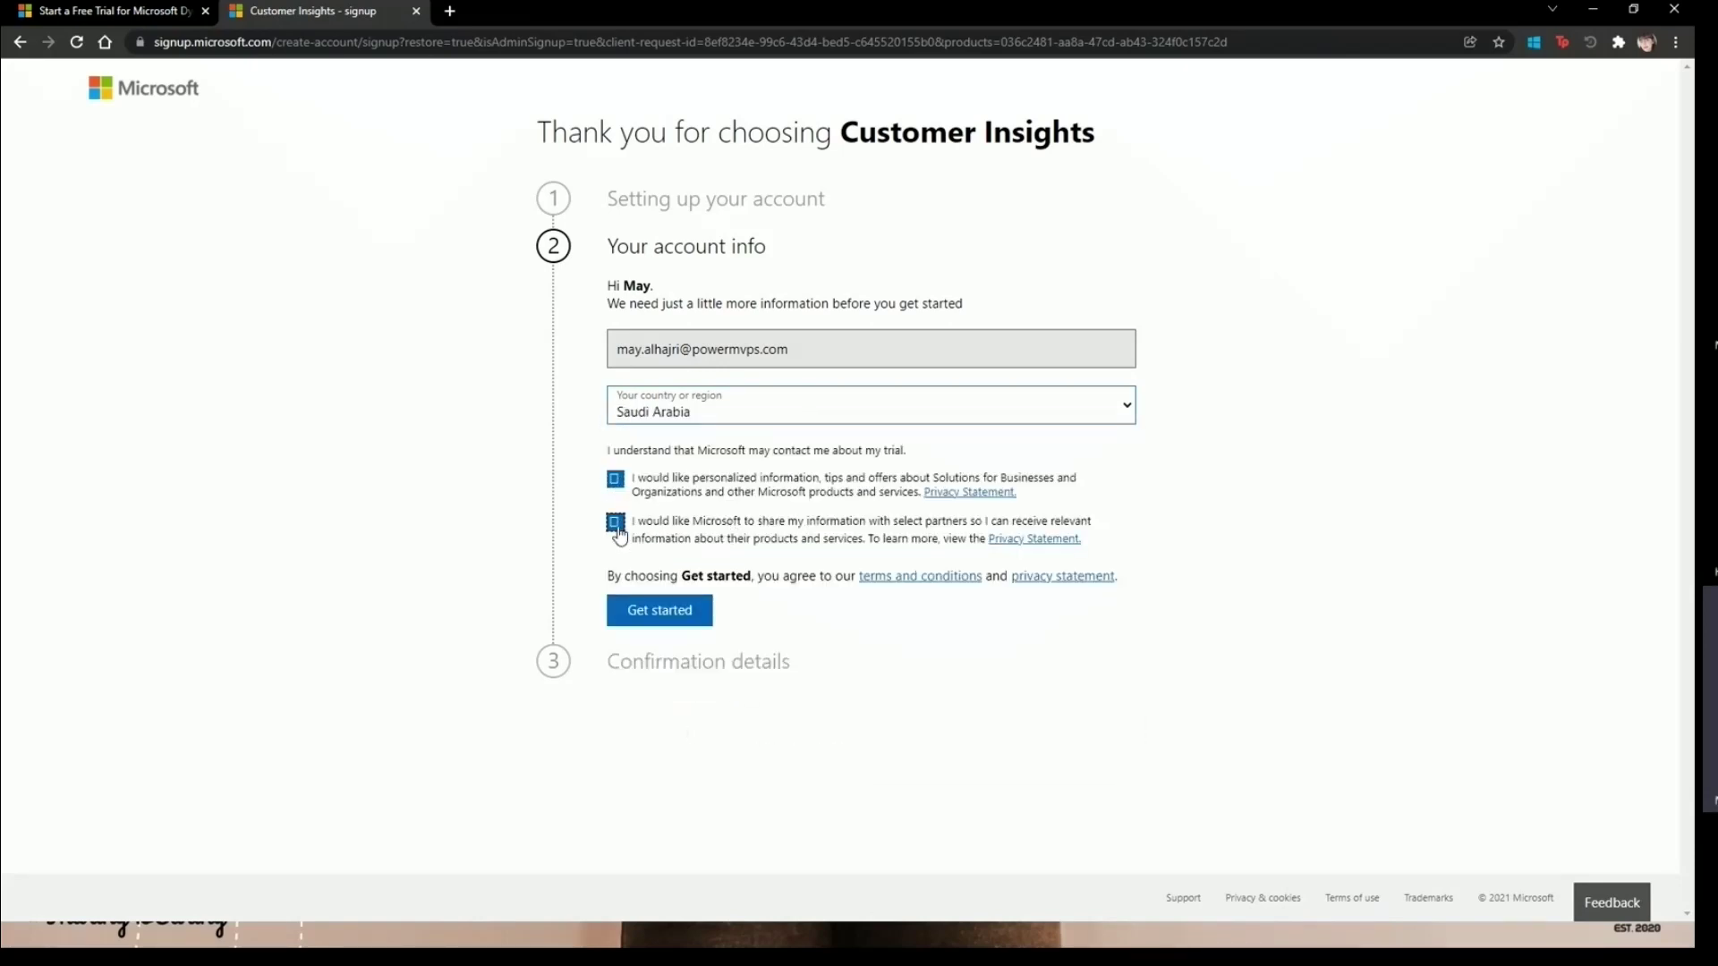
left_click(697, 617)
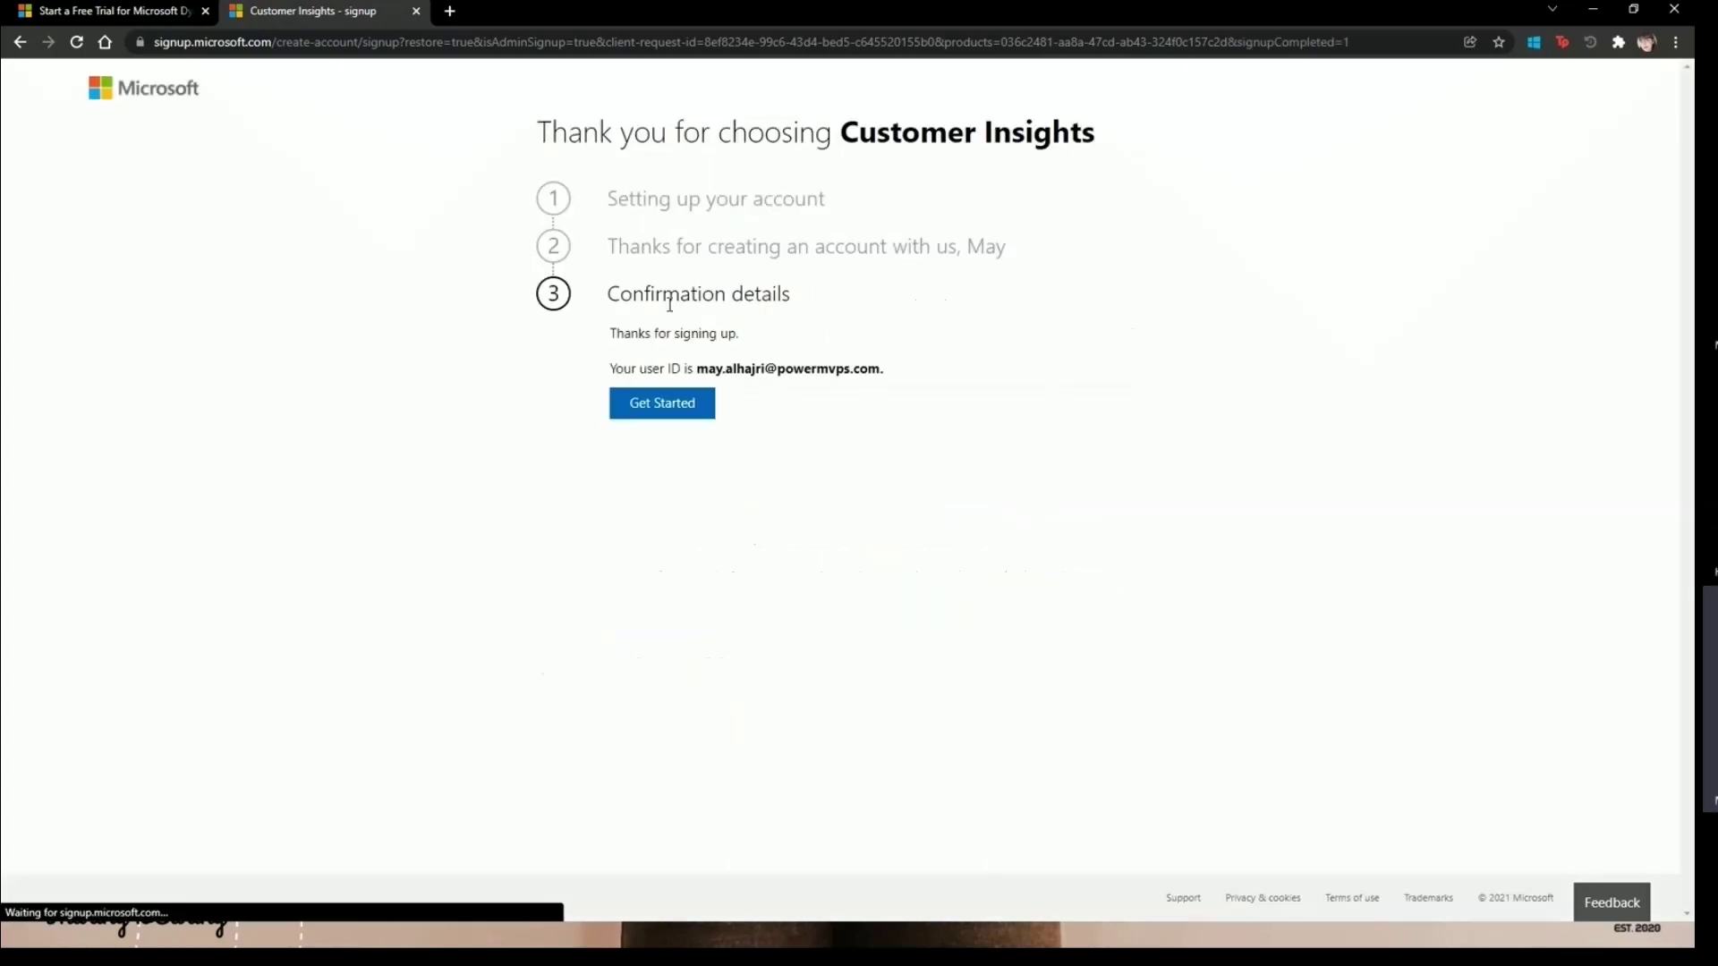
- Get started with Customer Insights and sign in with the newly created work account
left_click(691, 412)
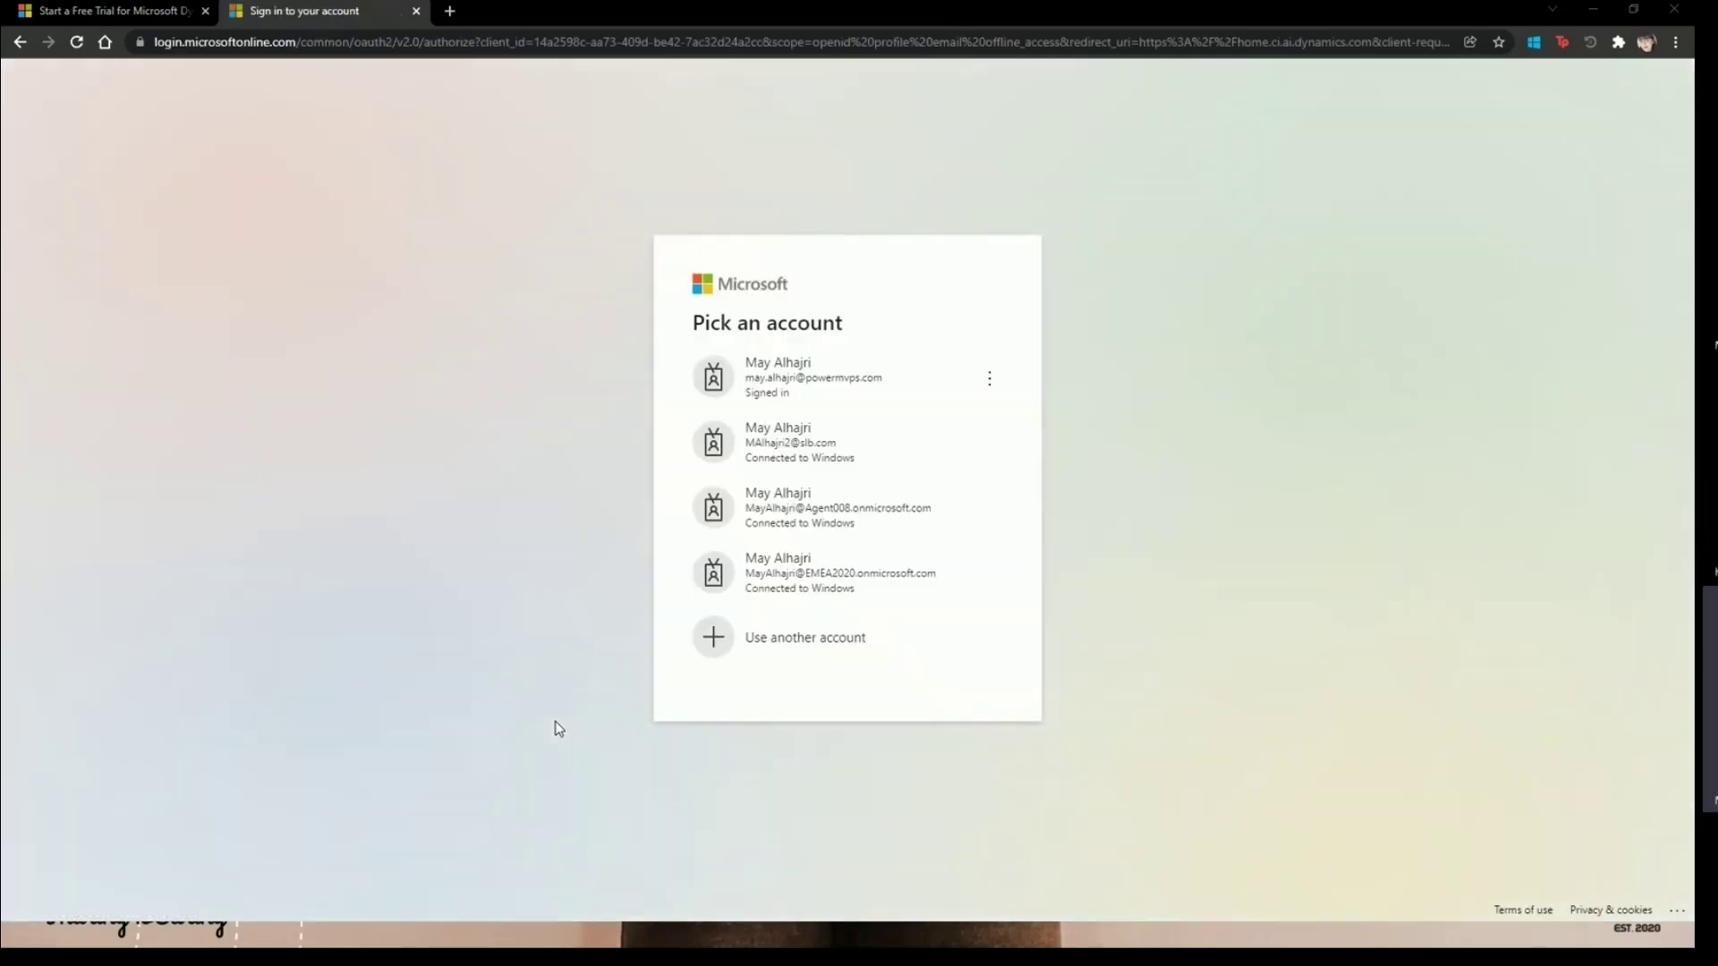
left_click(849, 388)
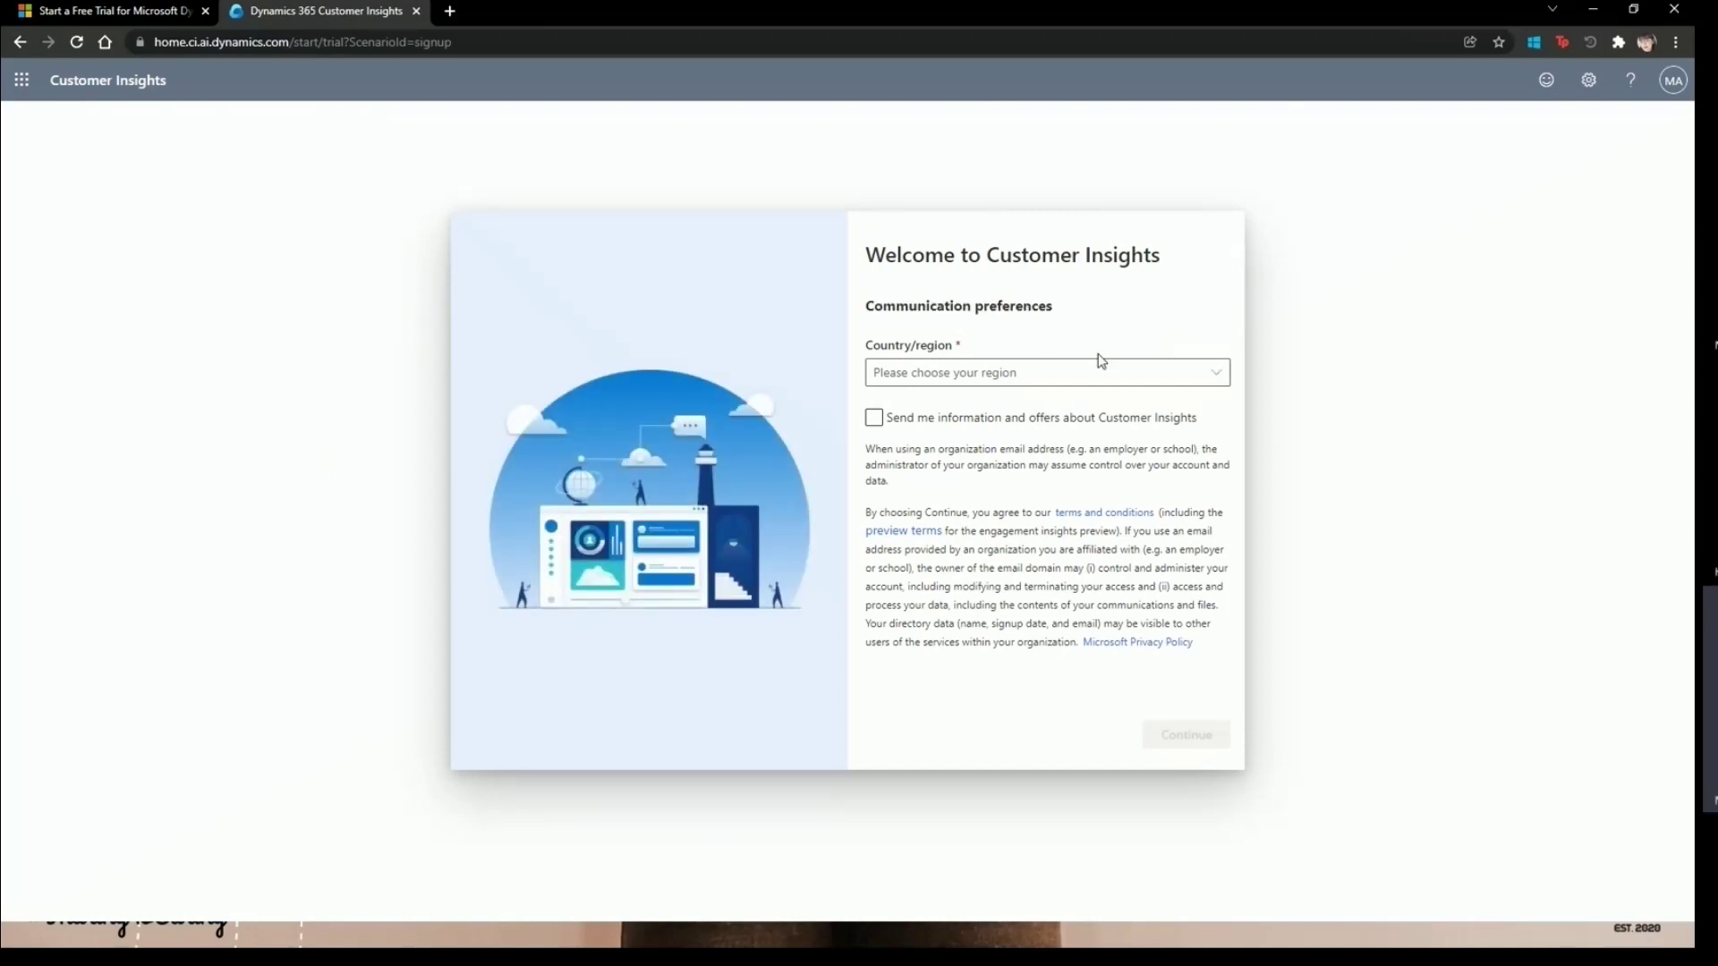
- Set Saudi Arabia as country/region on the welcome form and continue into Customer Insights
left_click(874, 417)
left_click(997, 372)
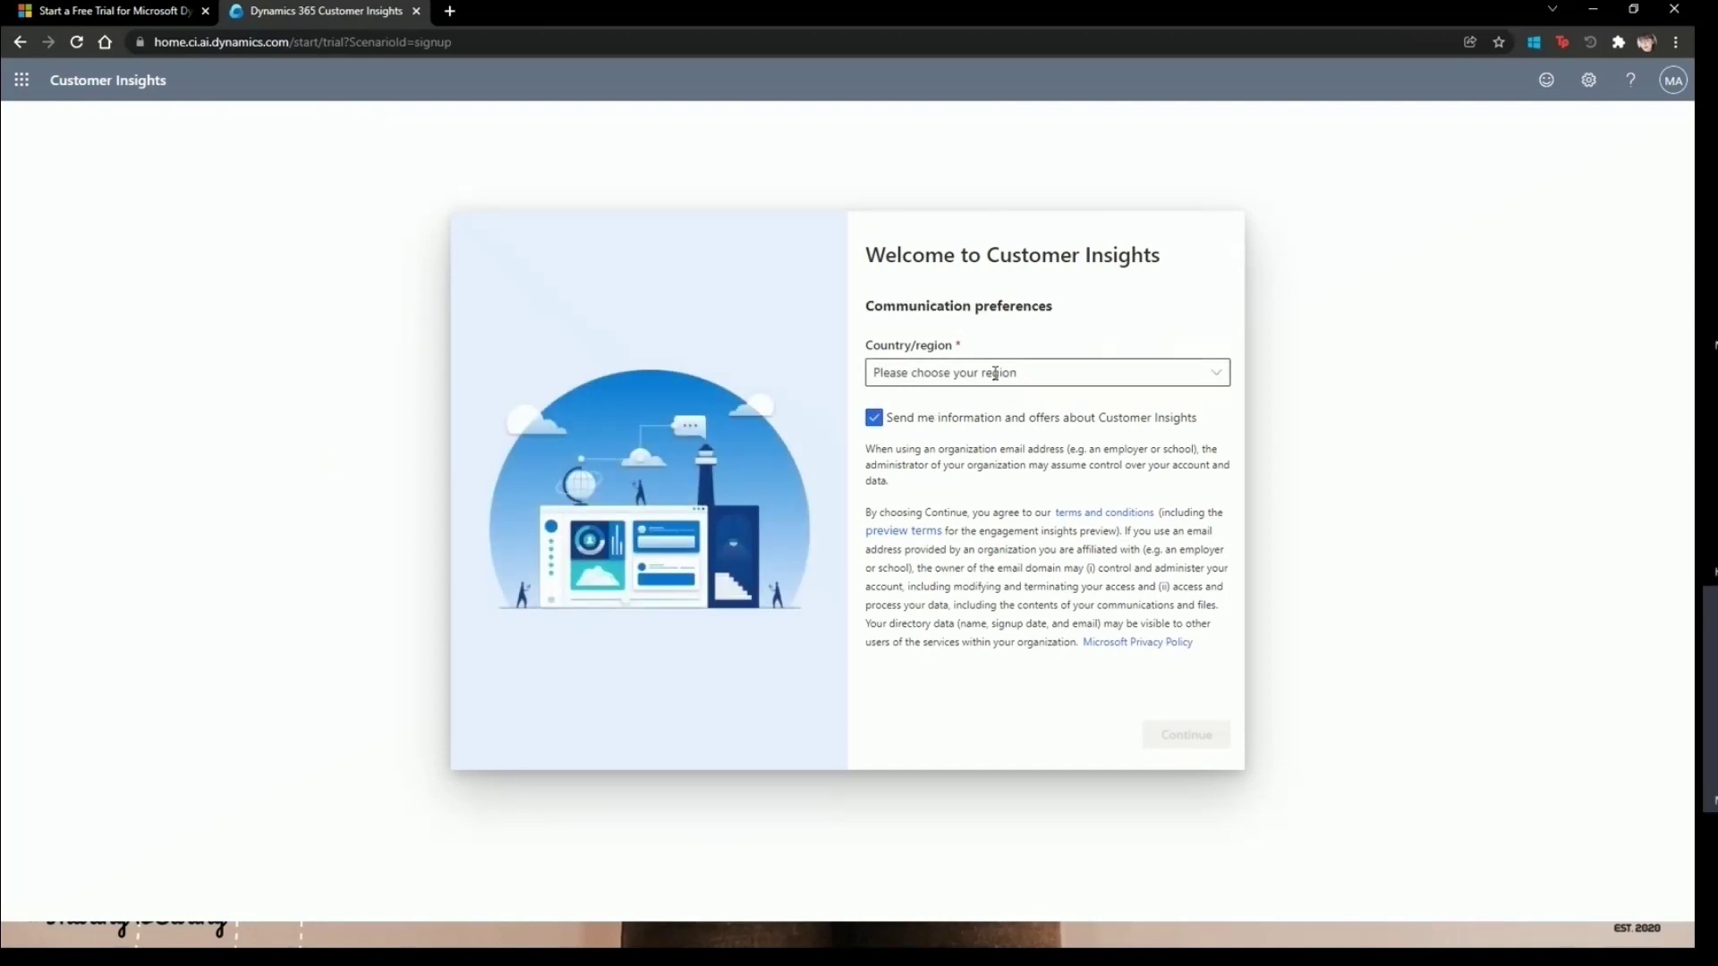
type("Saudi")
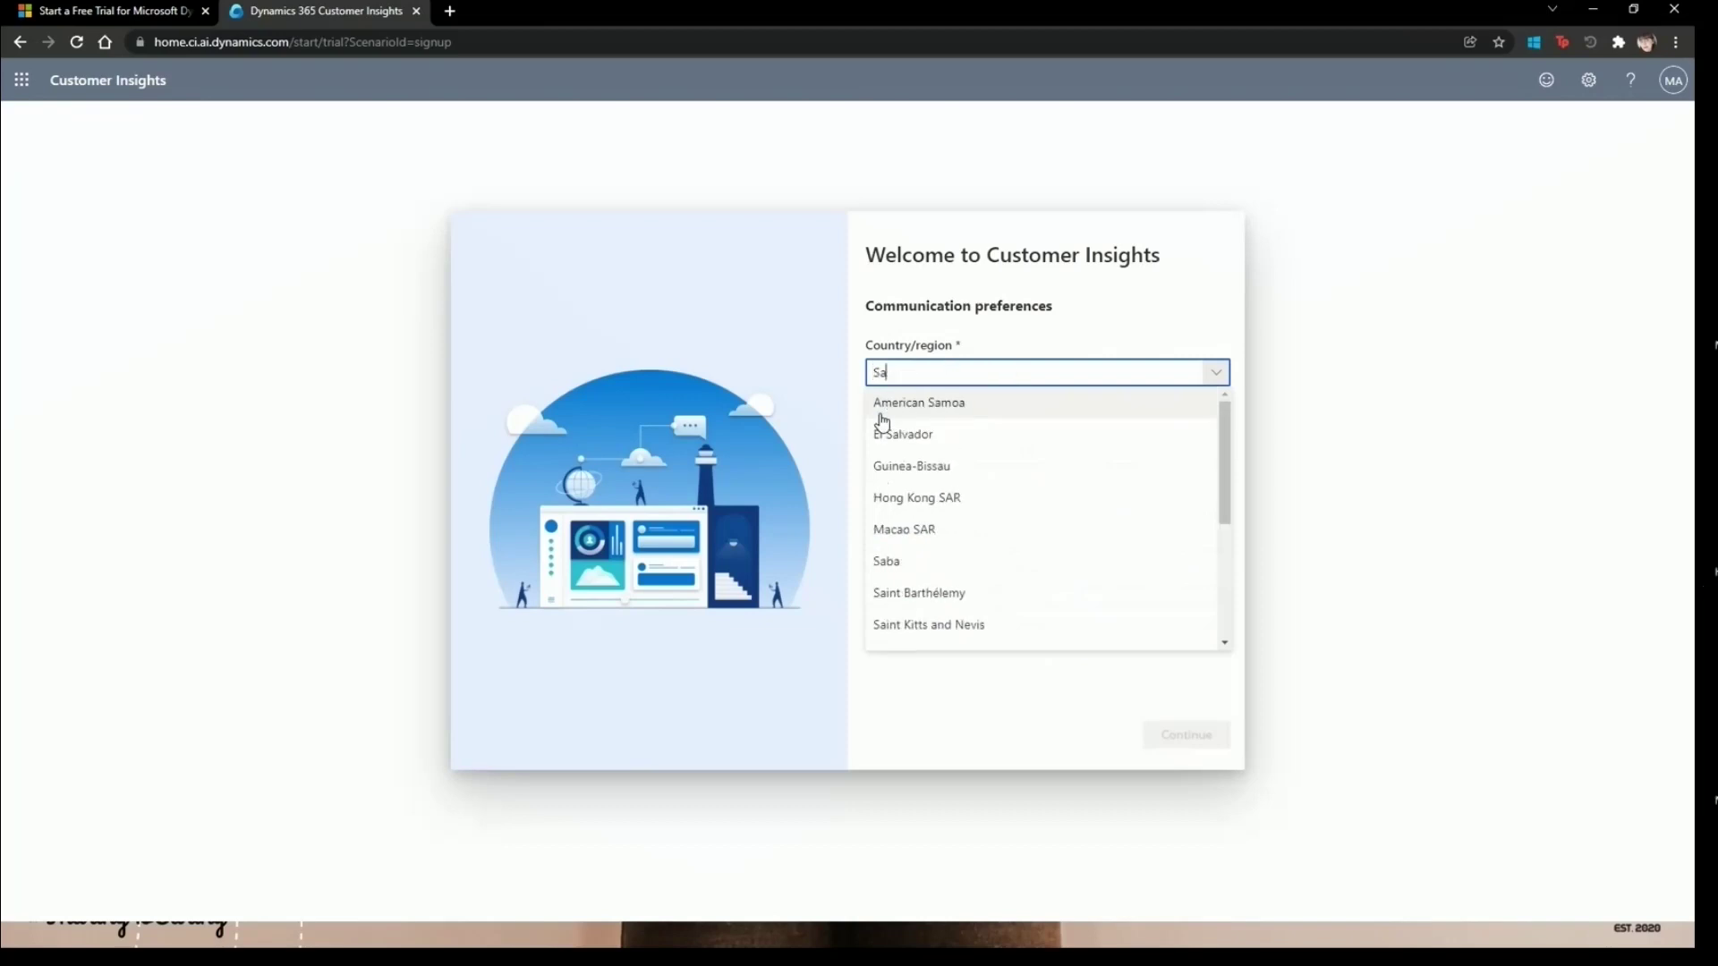
left_click(926, 411)
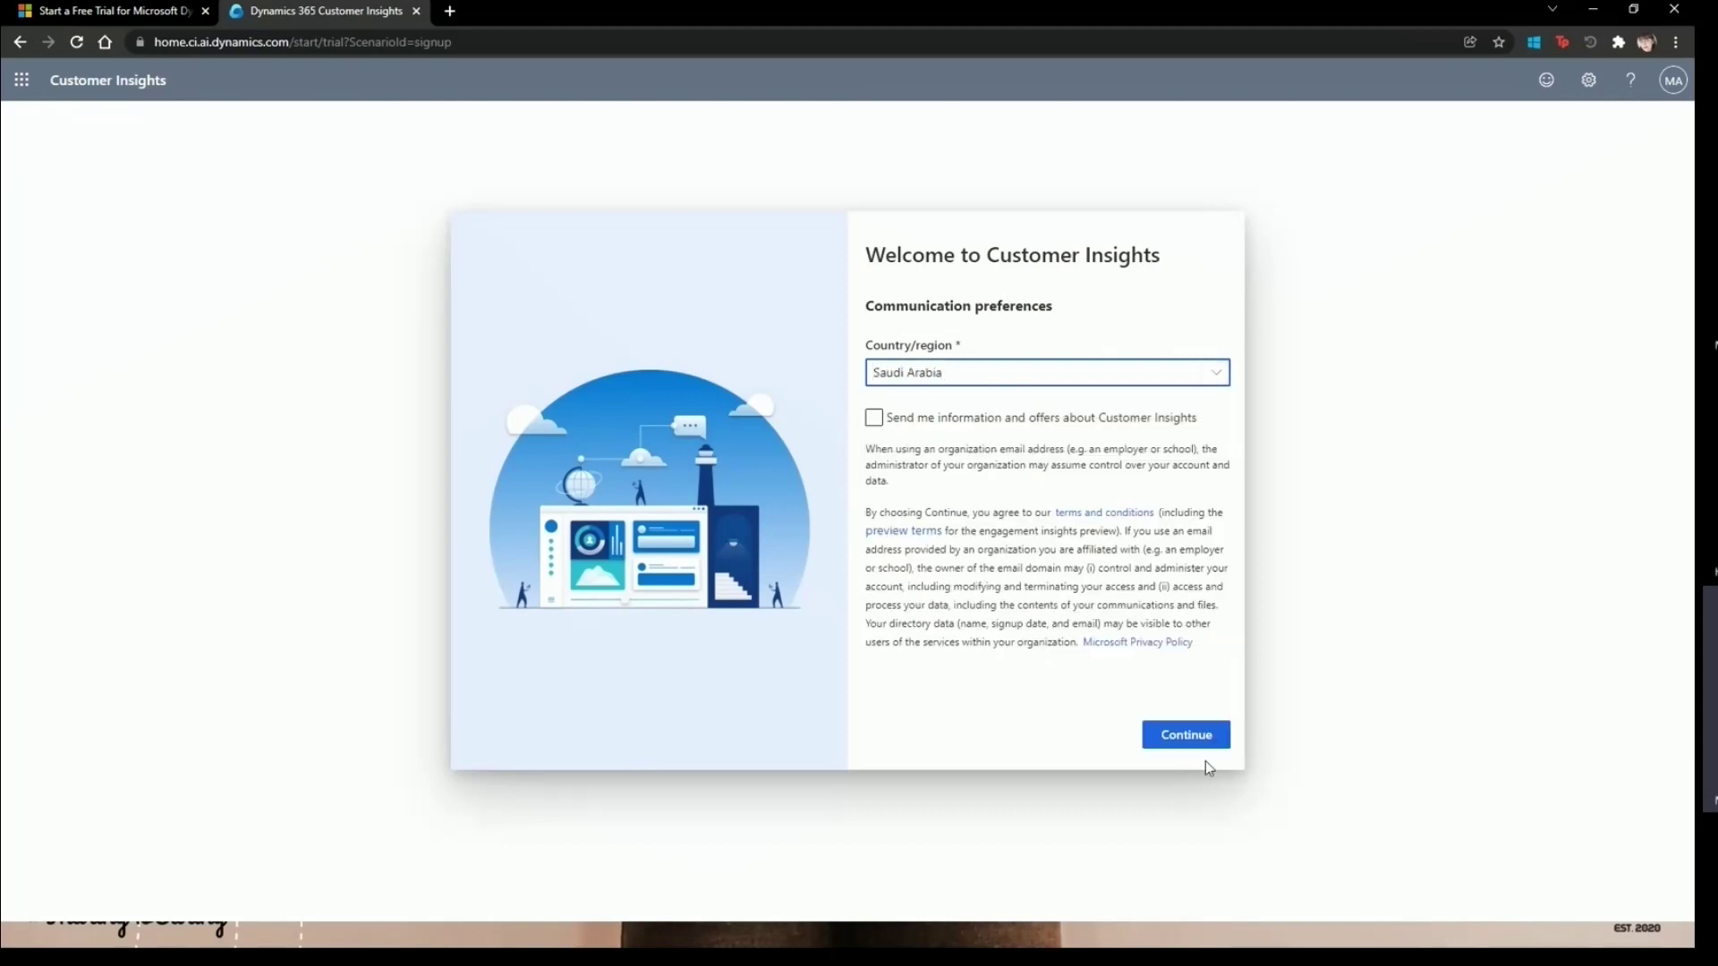
left_click(1213, 743)
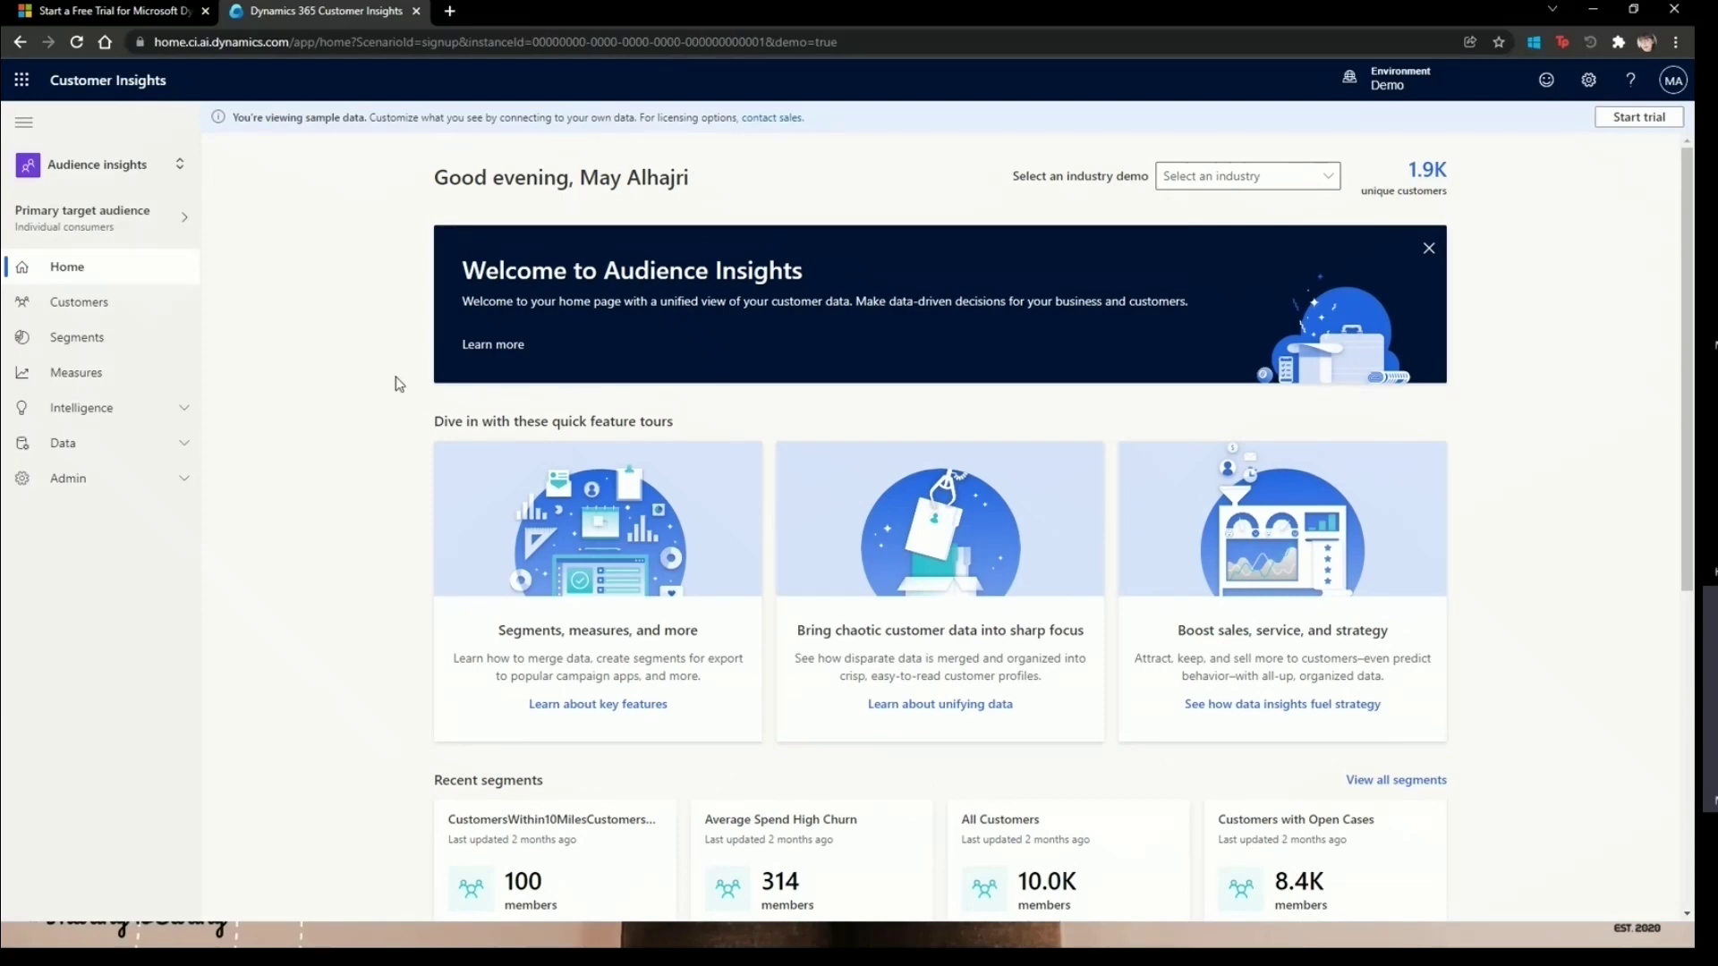
- Browse the Audience Insights home page, then open the Customers list
scroll(501, 466, "down", 2)
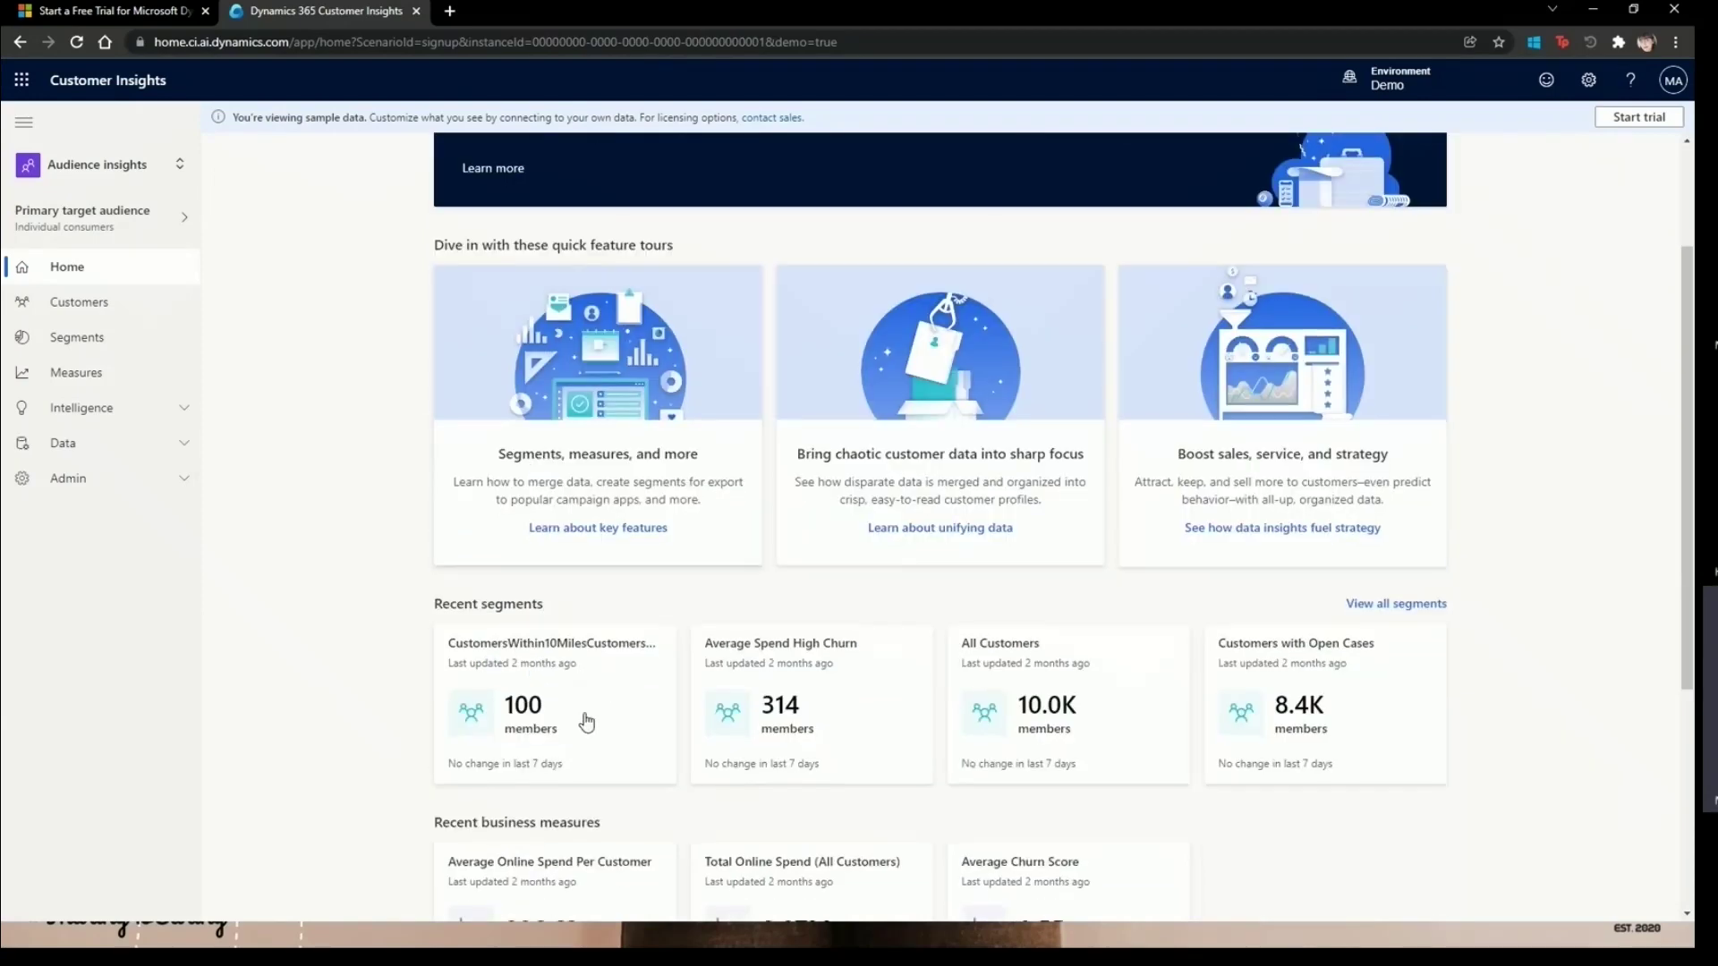
scroll(582, 698, "down", 2)
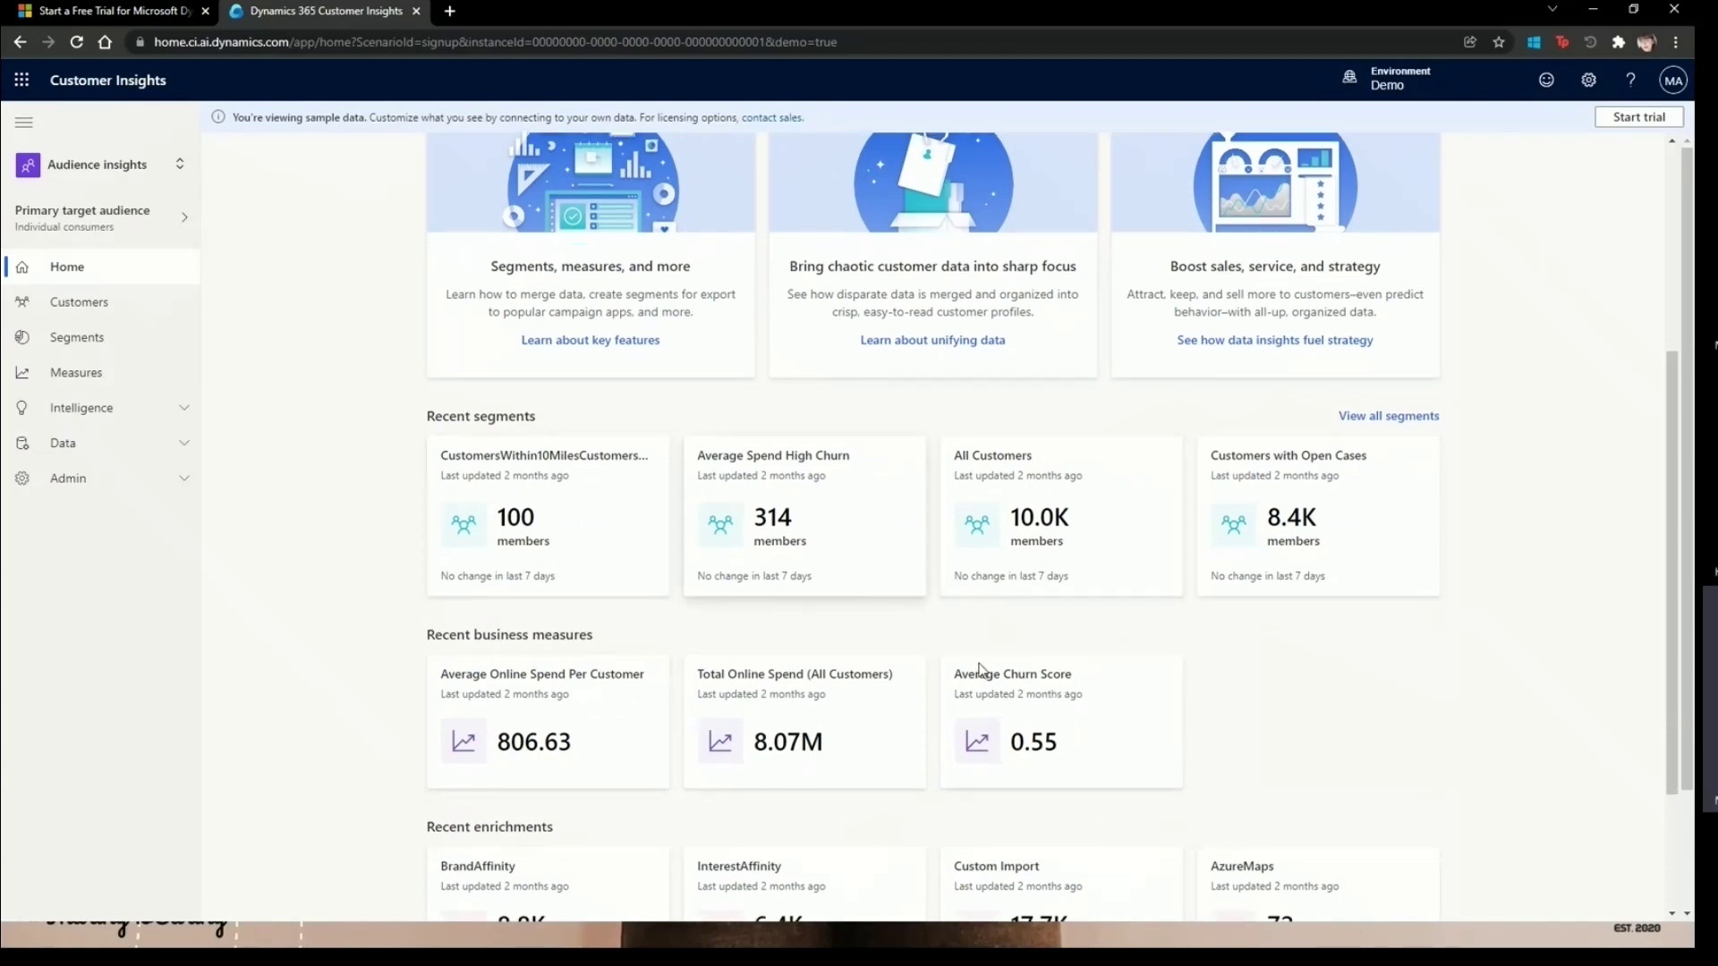
scroll(977, 672, "down", 4)
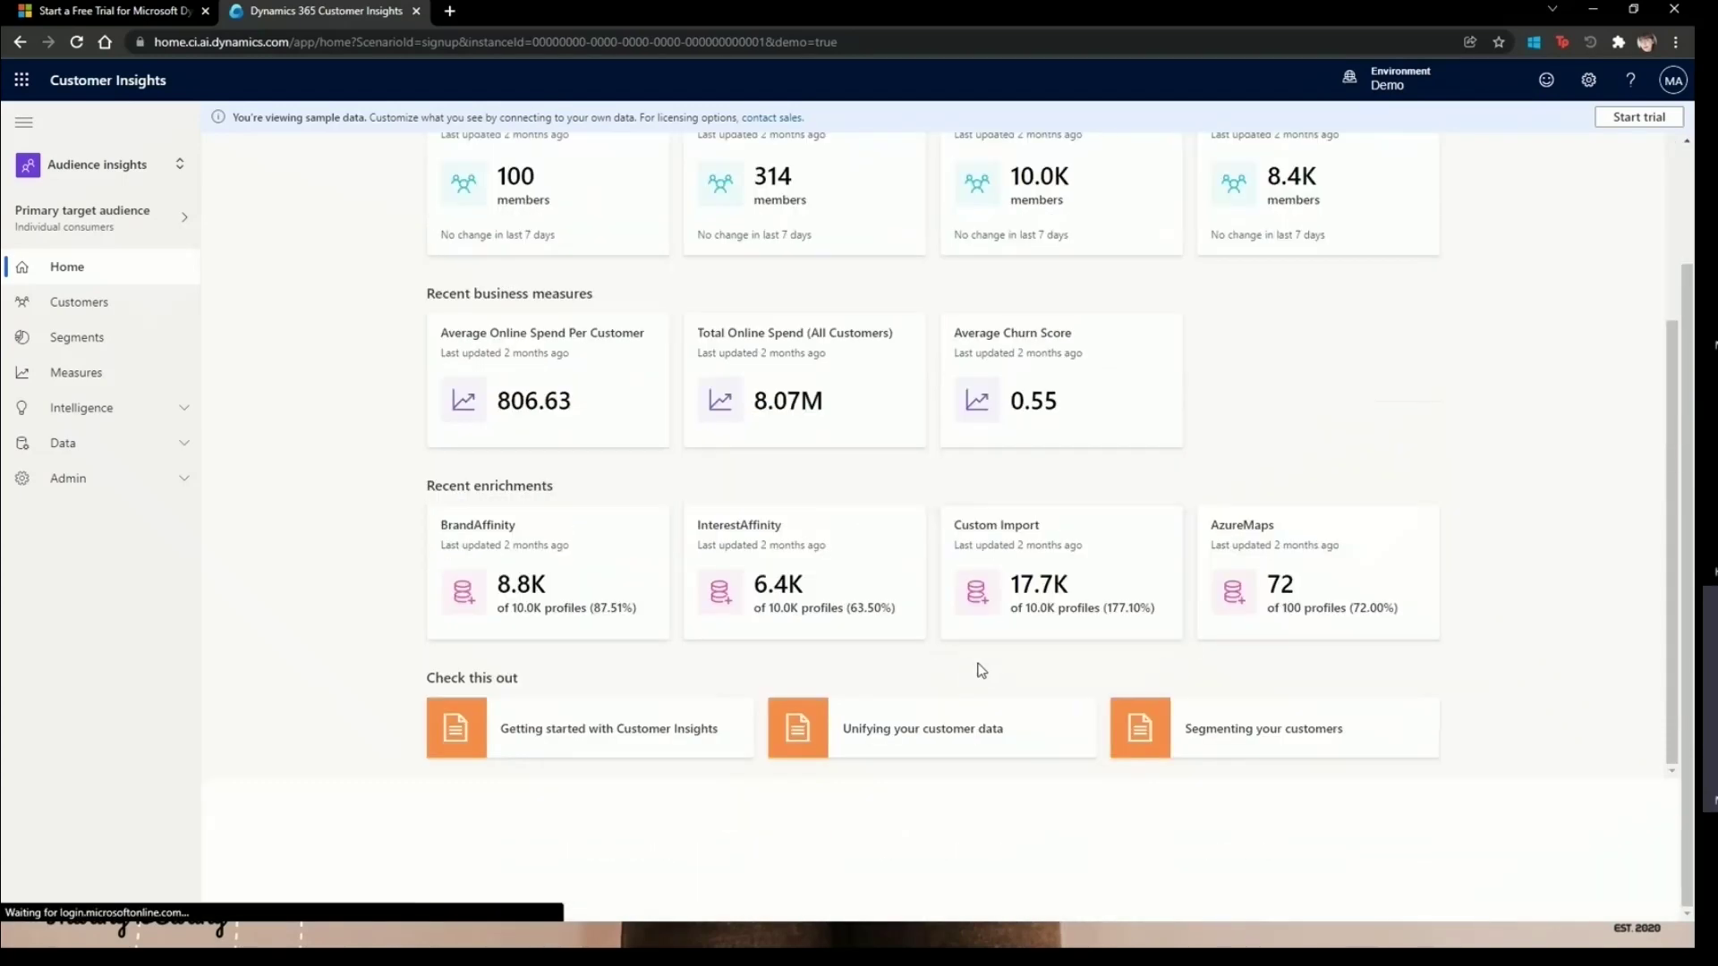
scroll(965, 671, "up", 3)
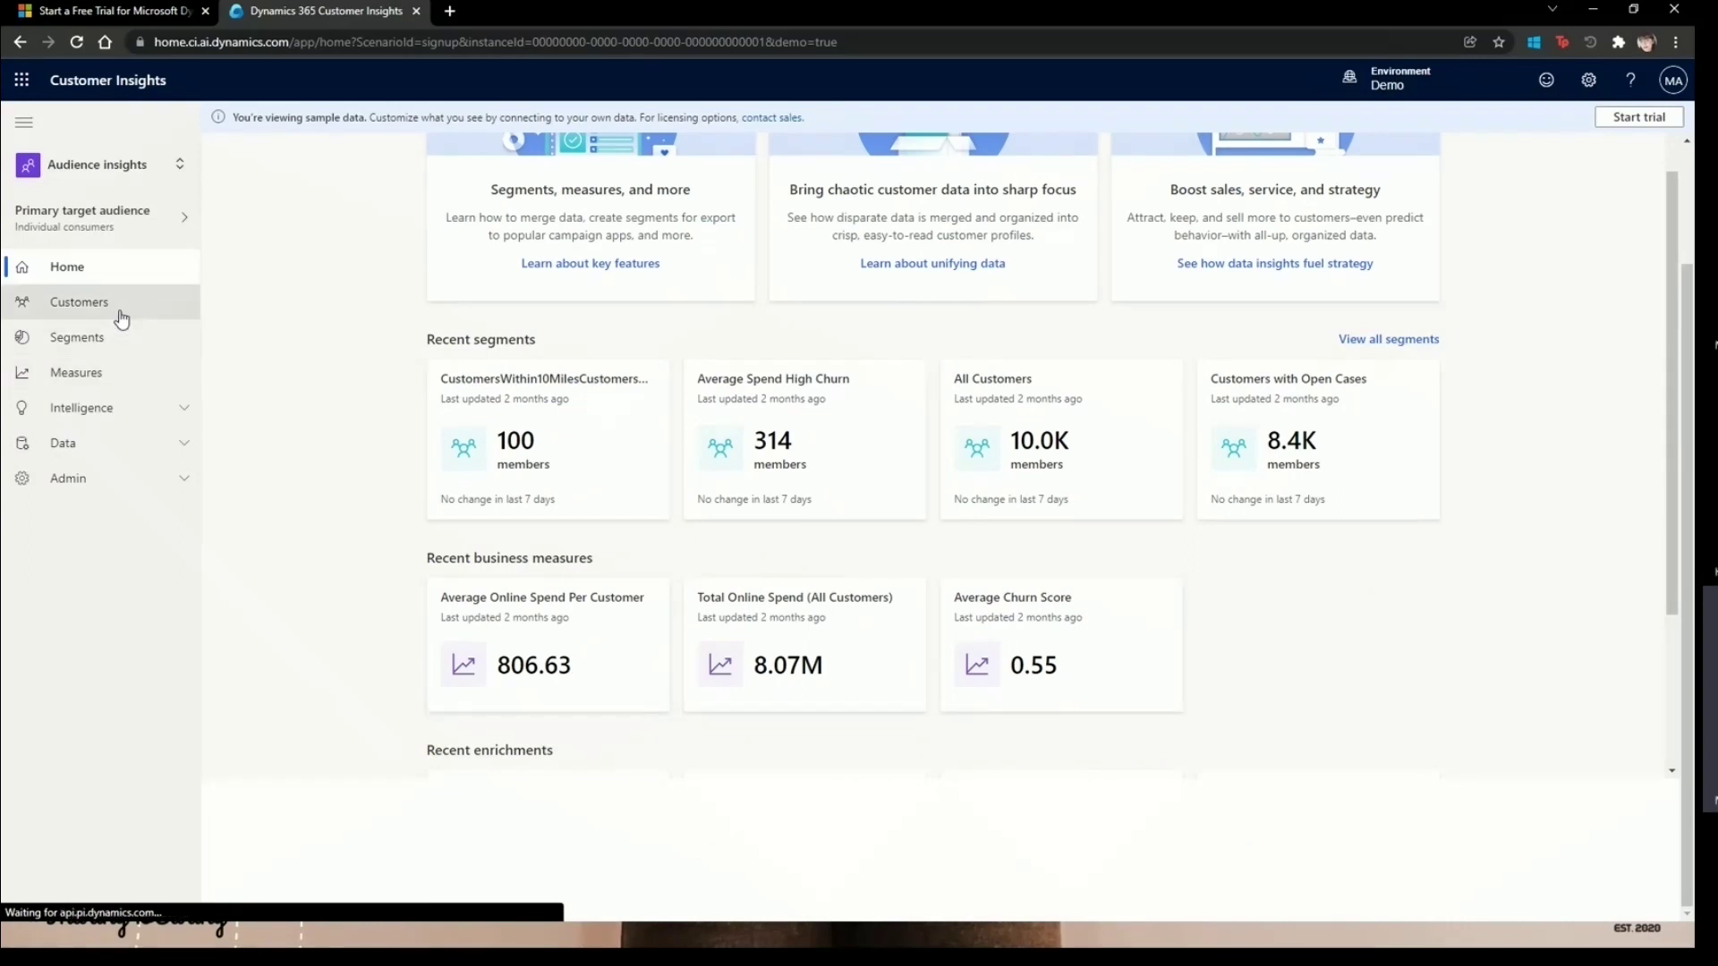
left_click(120, 318)
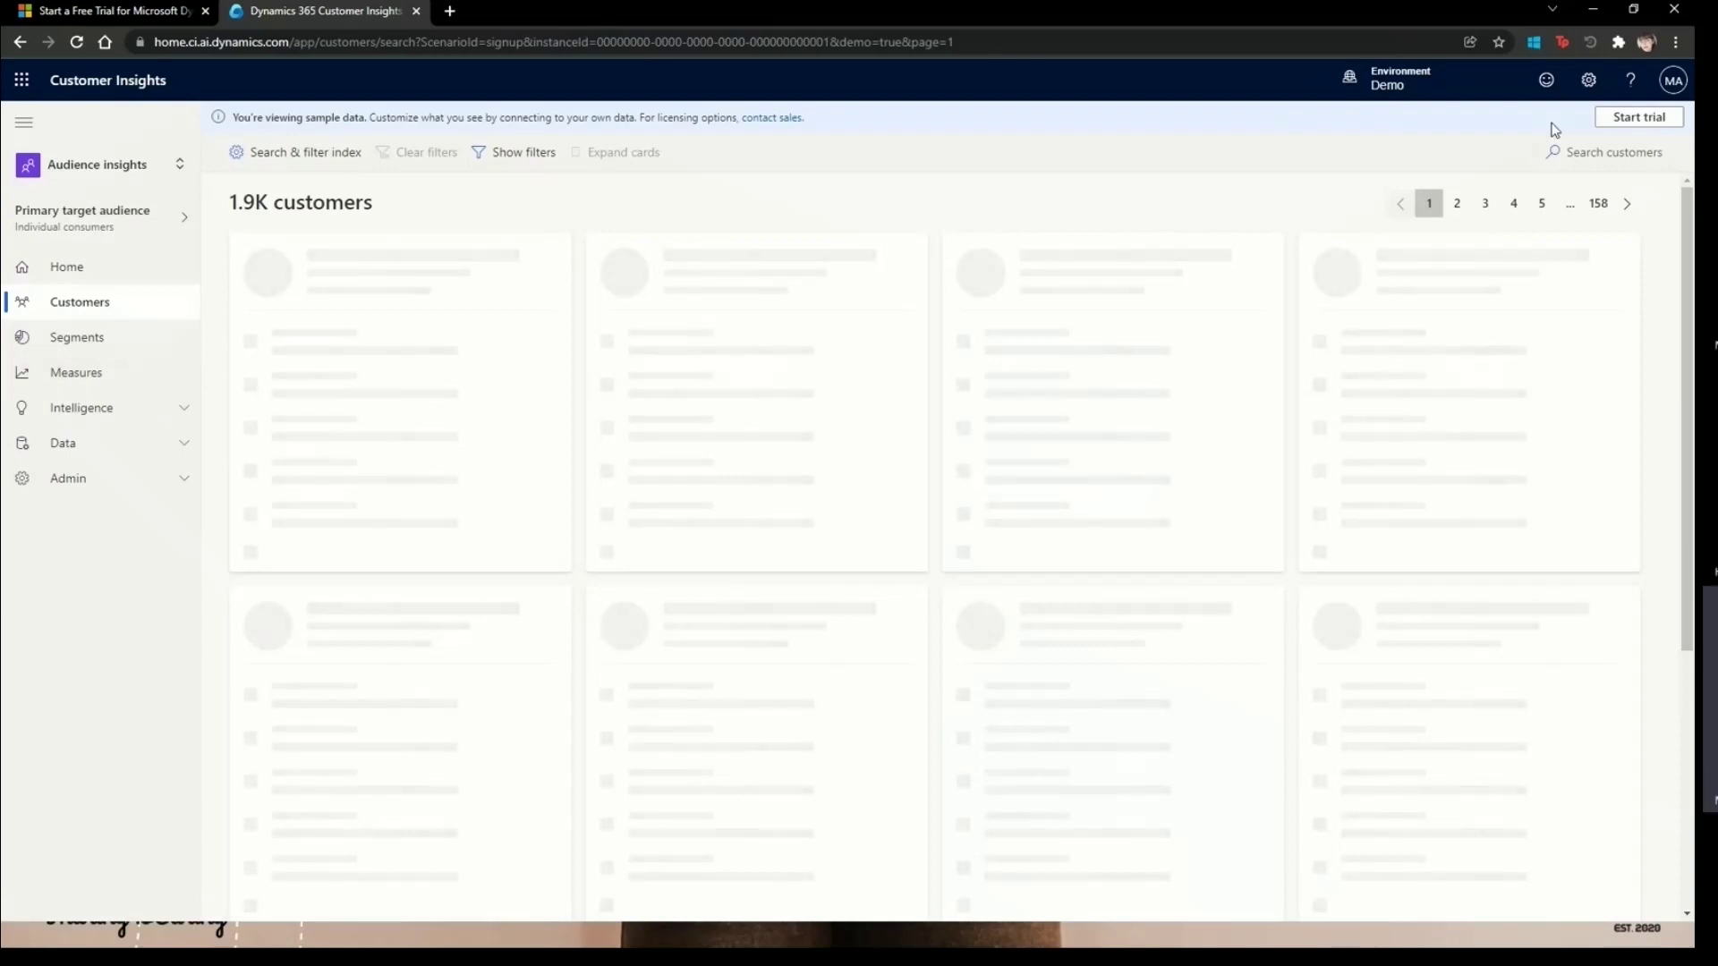
- Return from the customer list to the Audience Insights home page
left_click(128, 259)
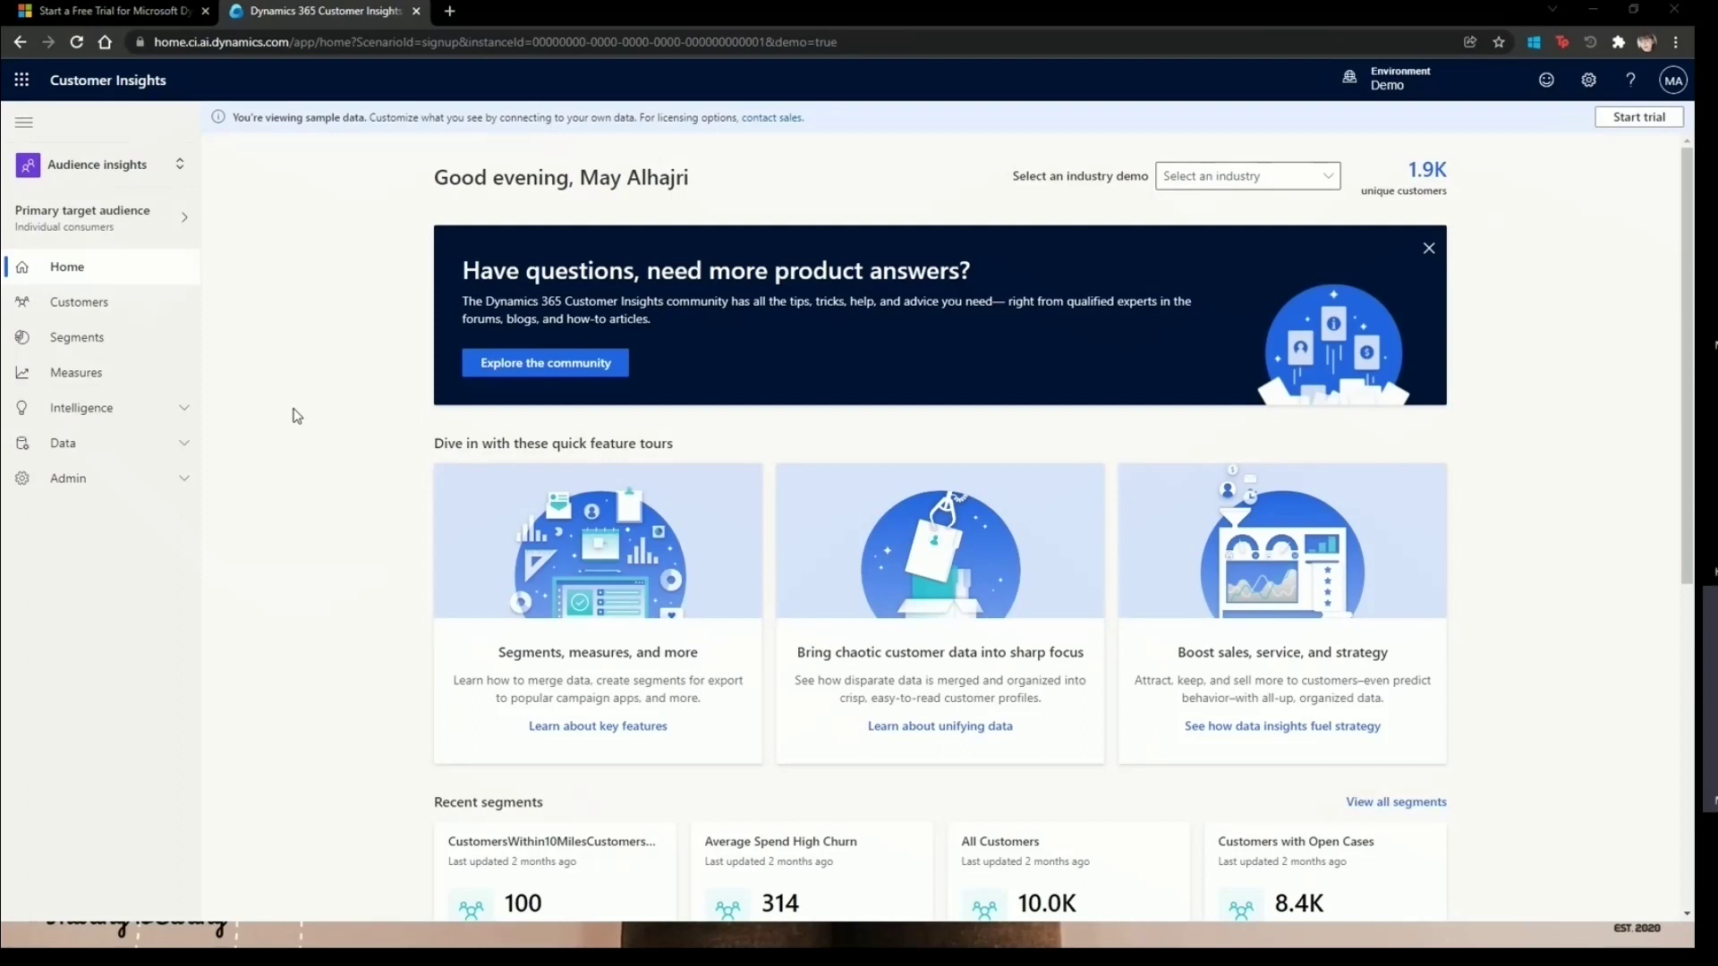
- Launch Dynamics 365 for Operations from the app launcher's All apps list
left_click(27, 89)
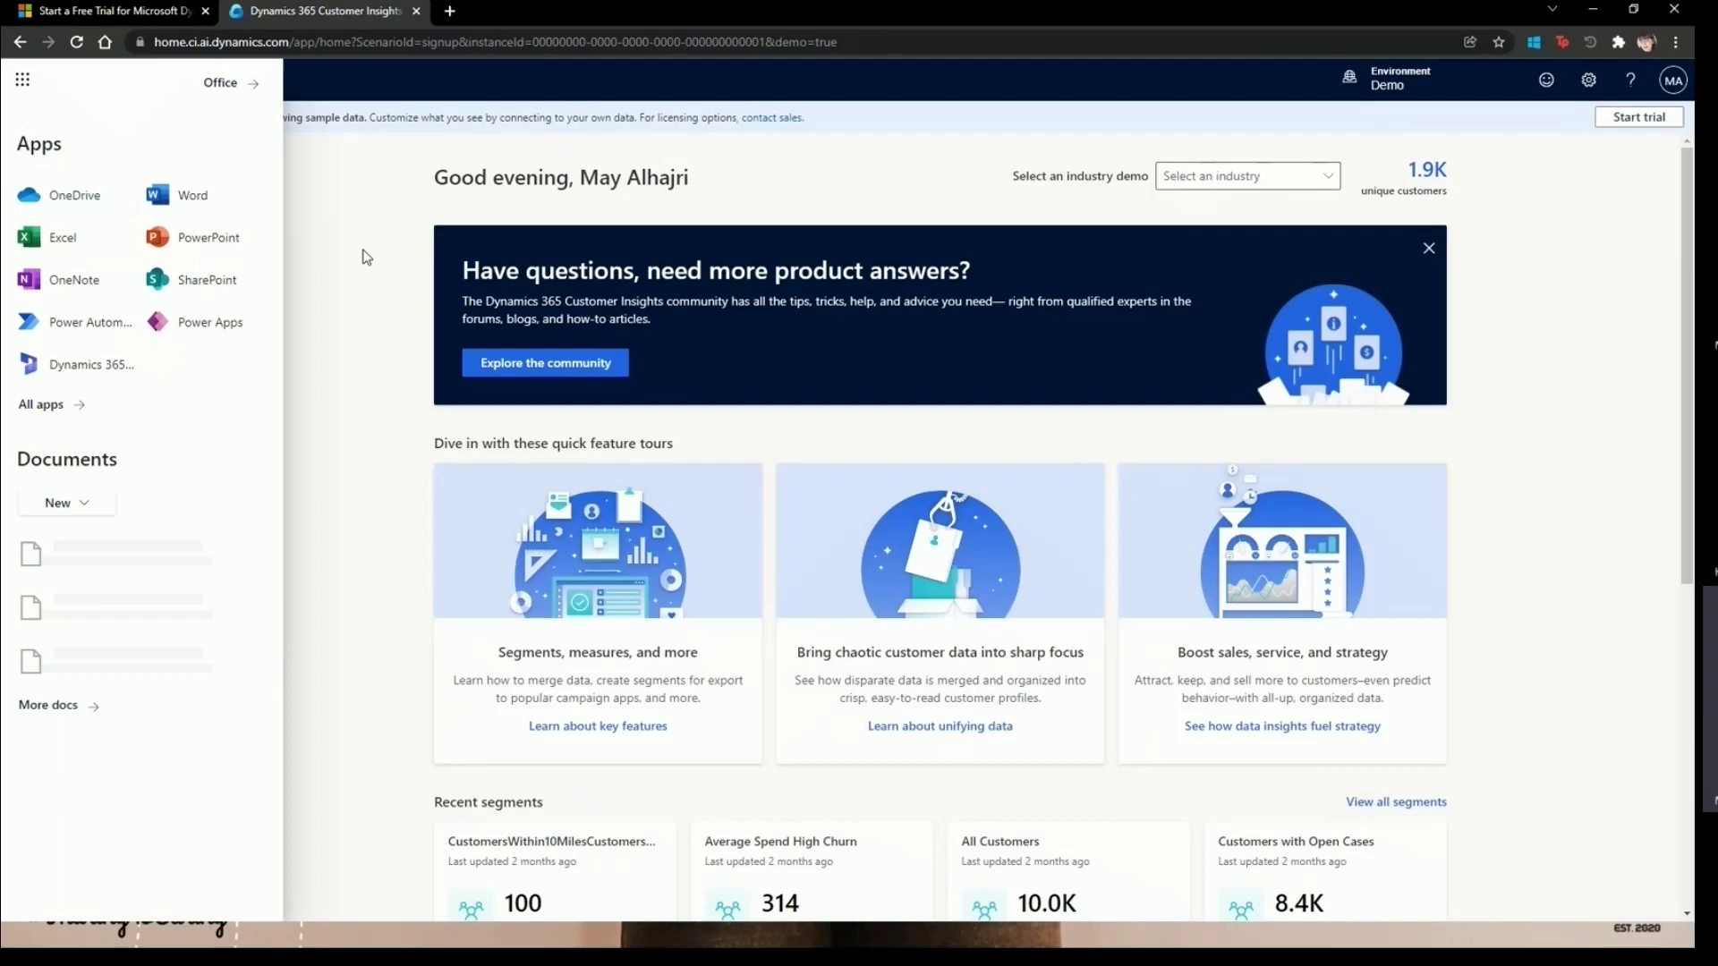
left_click(383, 237)
left_click(23, 80)
left_click(49, 405)
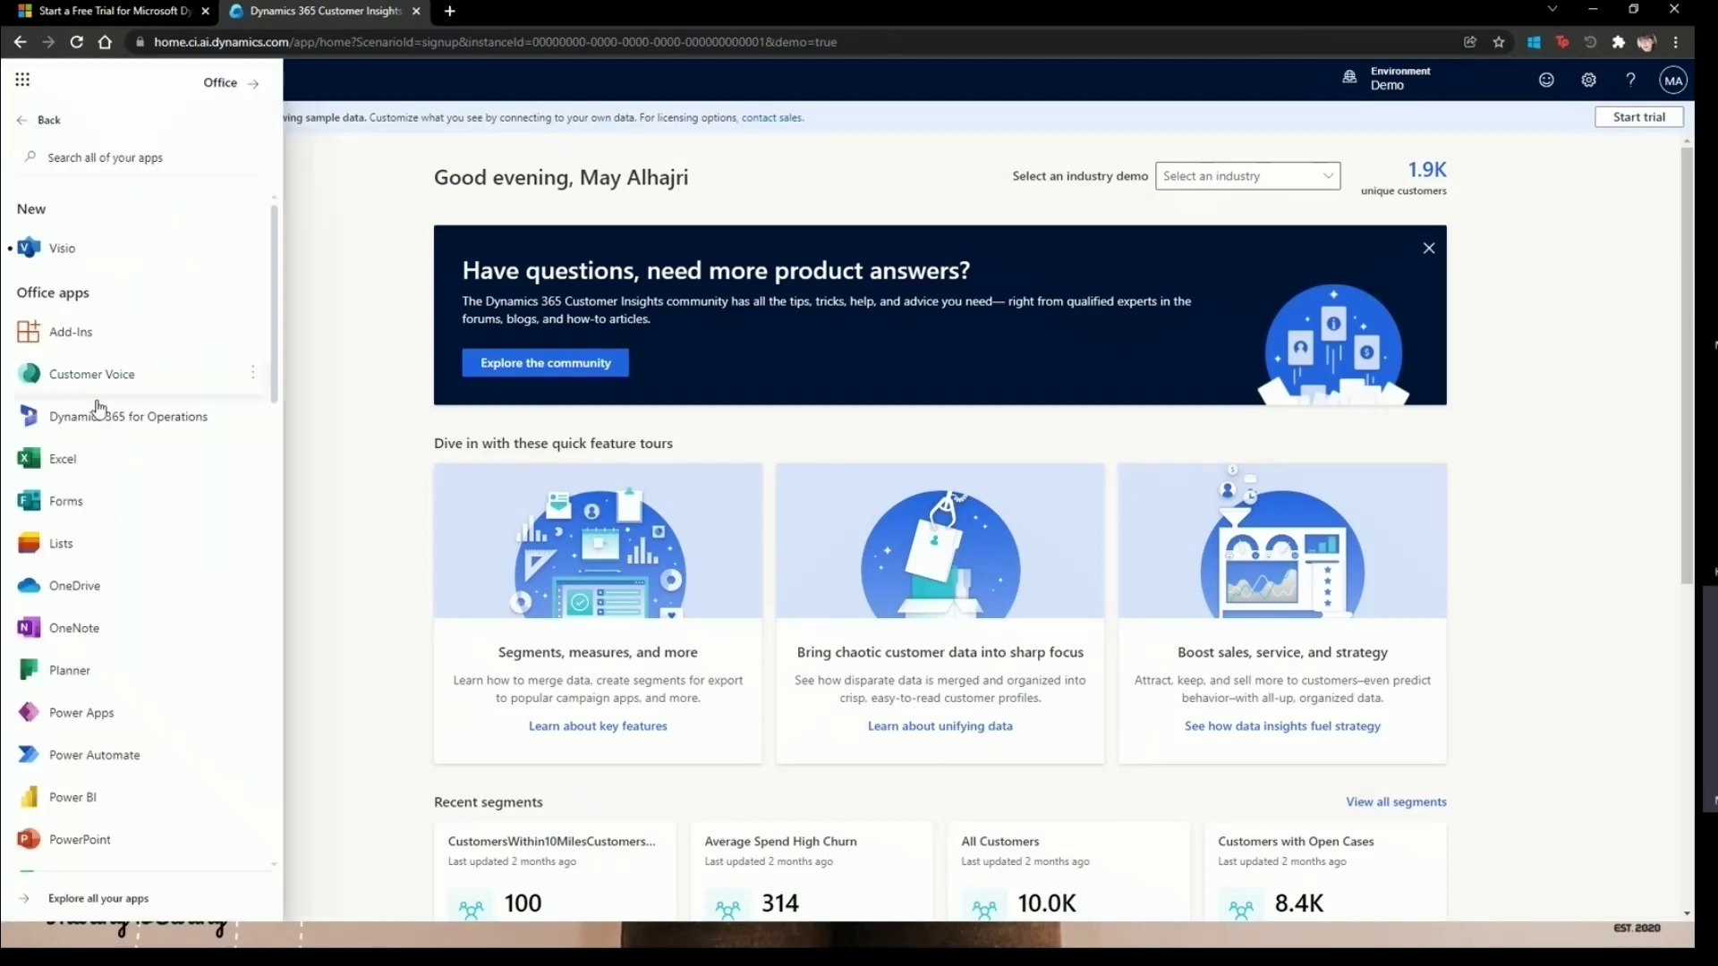
scroll(126, 658, "down", 2)
scroll(126, 659, "down", 5)
scroll(119, 756, "up", 5)
scroll(126, 291, "up", 1)
left_click(148, 339)
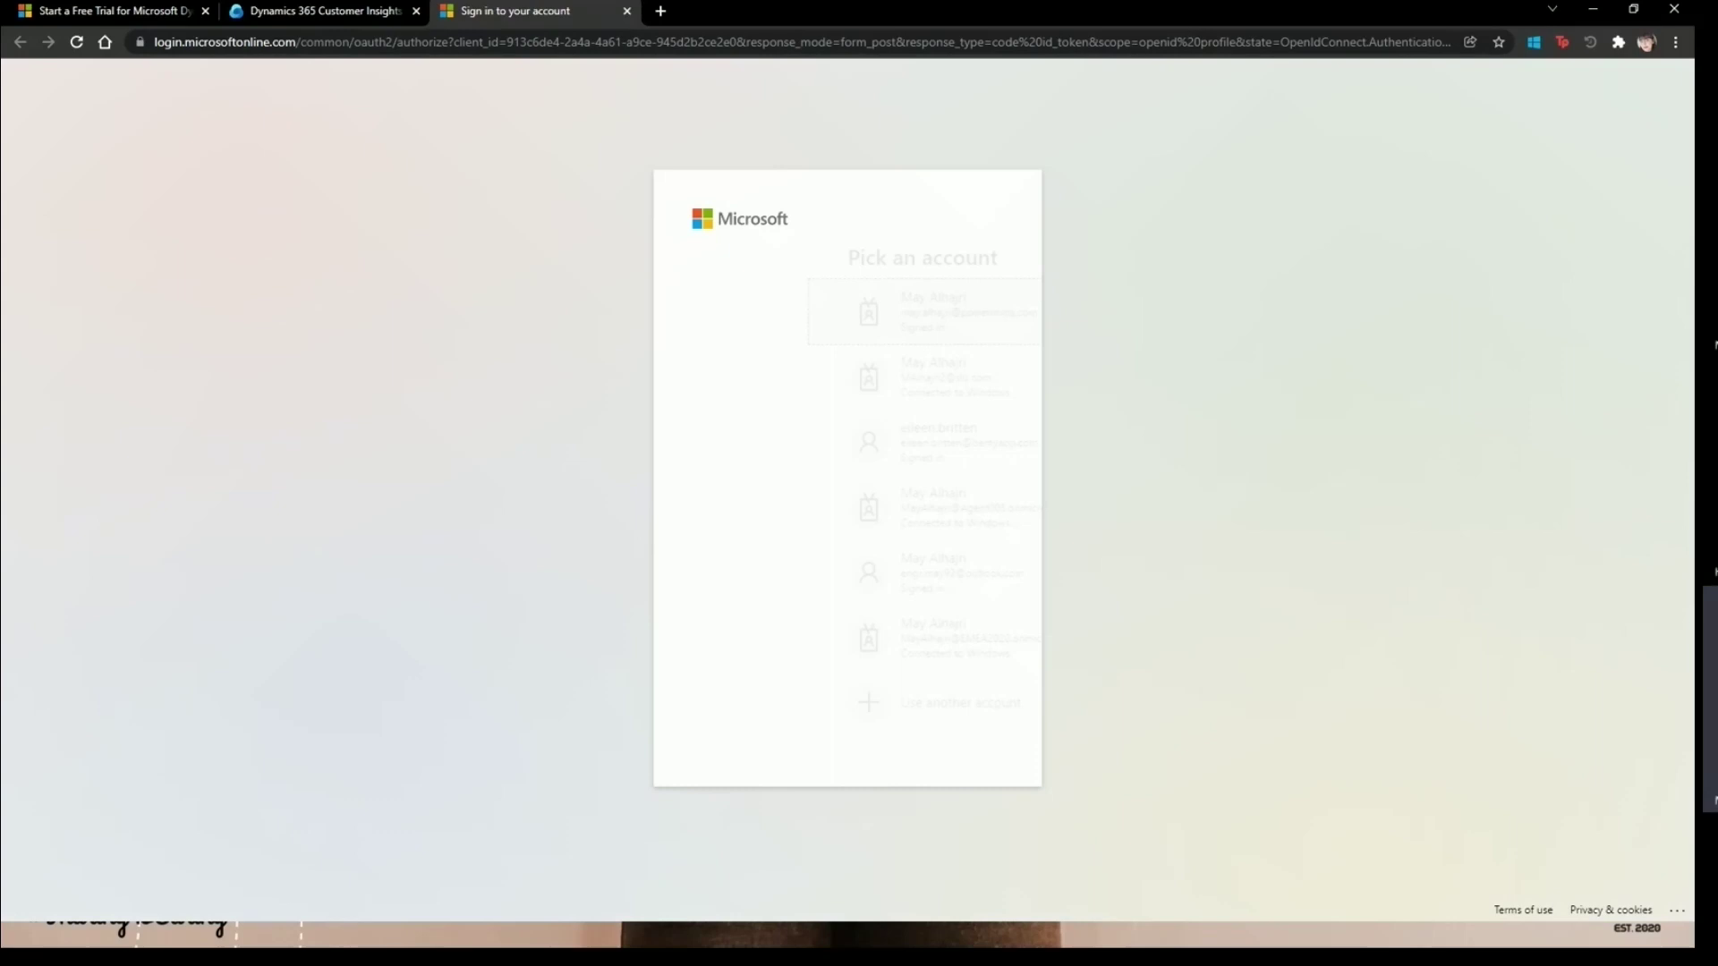
- Sign in with the work account and accept the Lifecycle Services legal and privacy terms
left_click(843, 299)
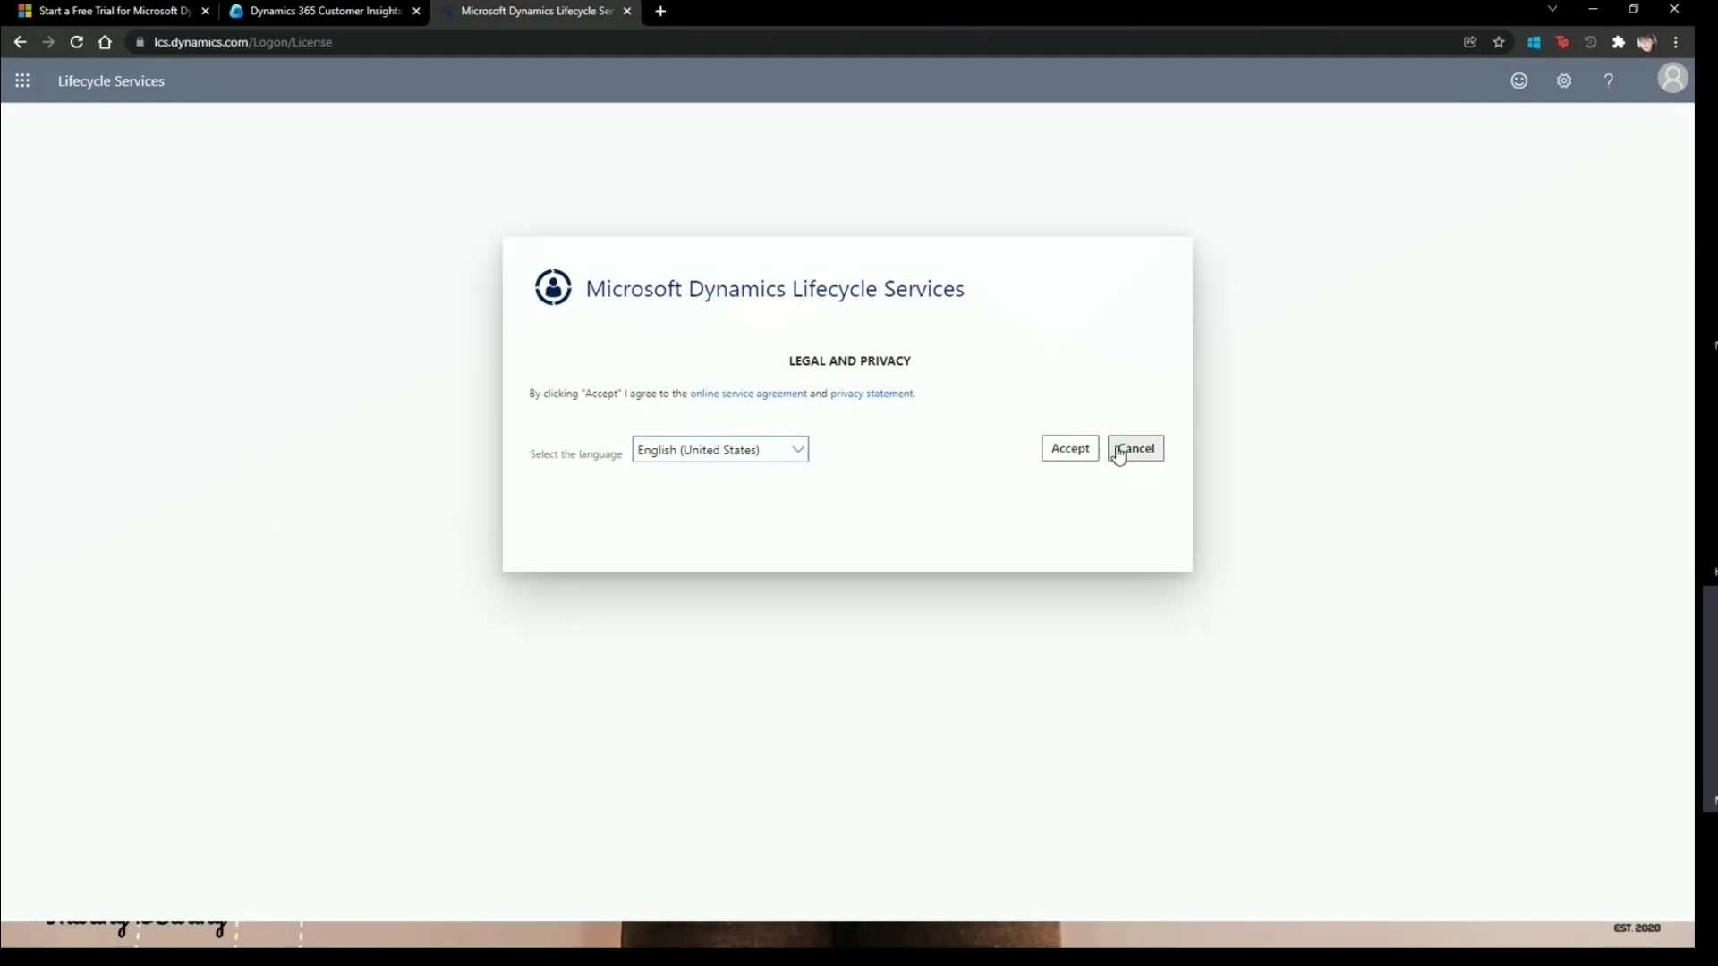
left_click(1086, 452)
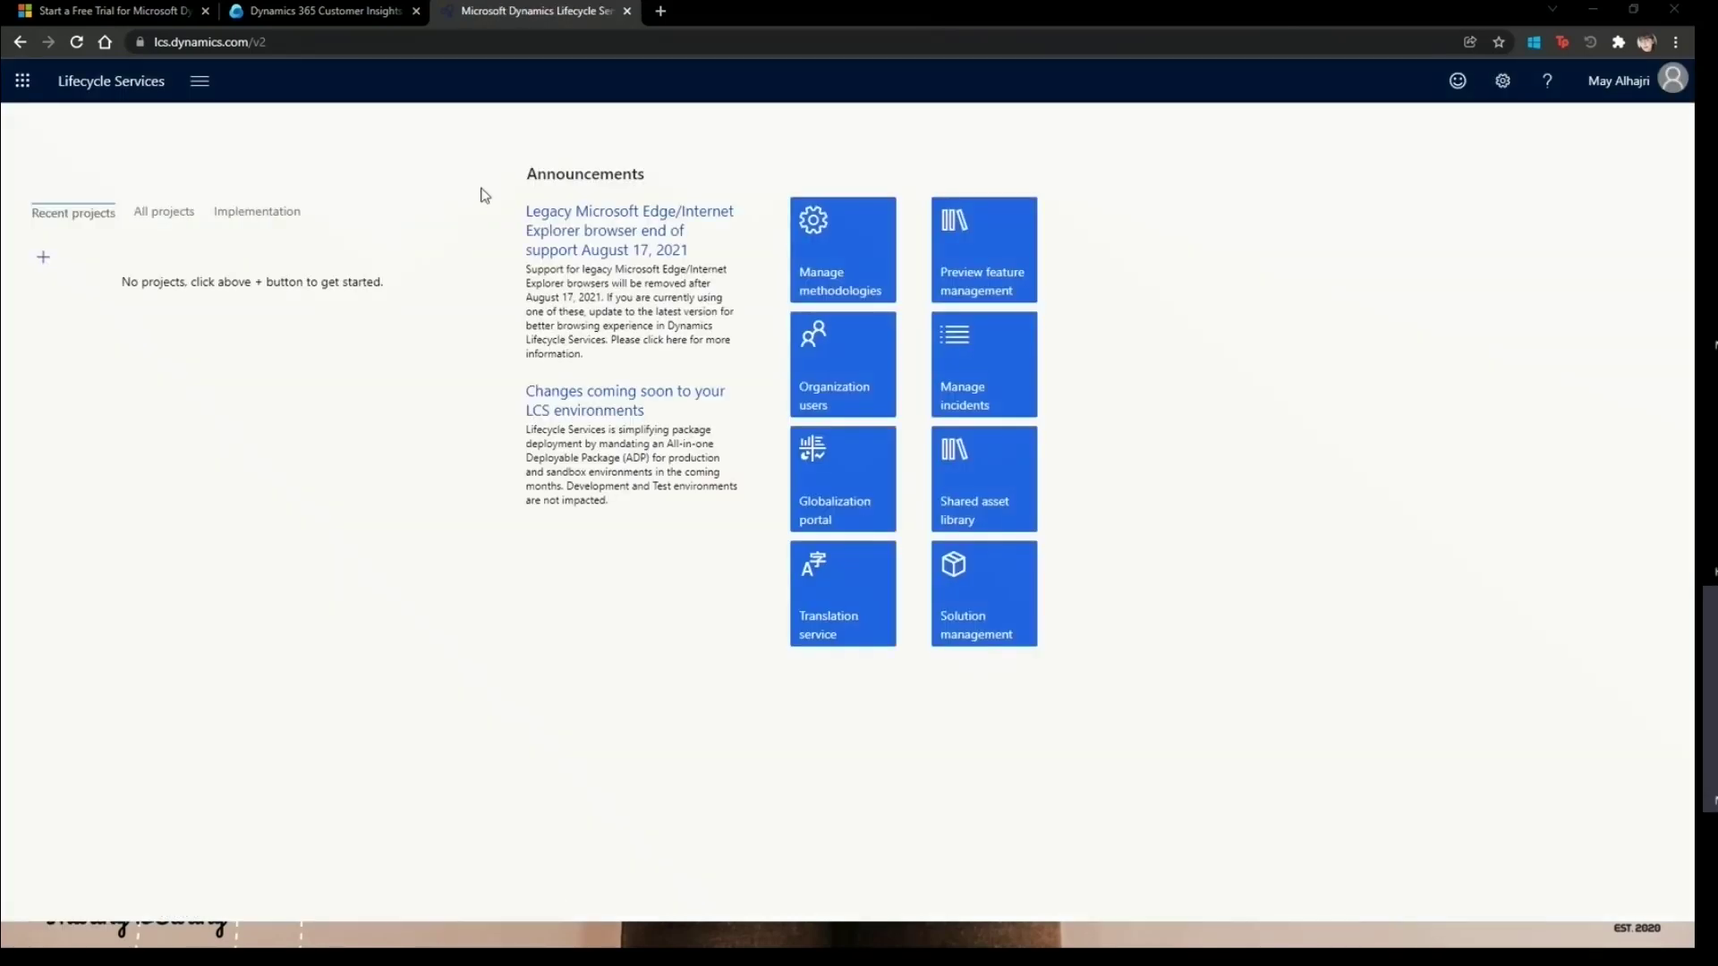
- Load office.com in a new browser tab, then return to the Lifecycle Services tab
left_click(662, 12)
type("office.com")
key("Return")
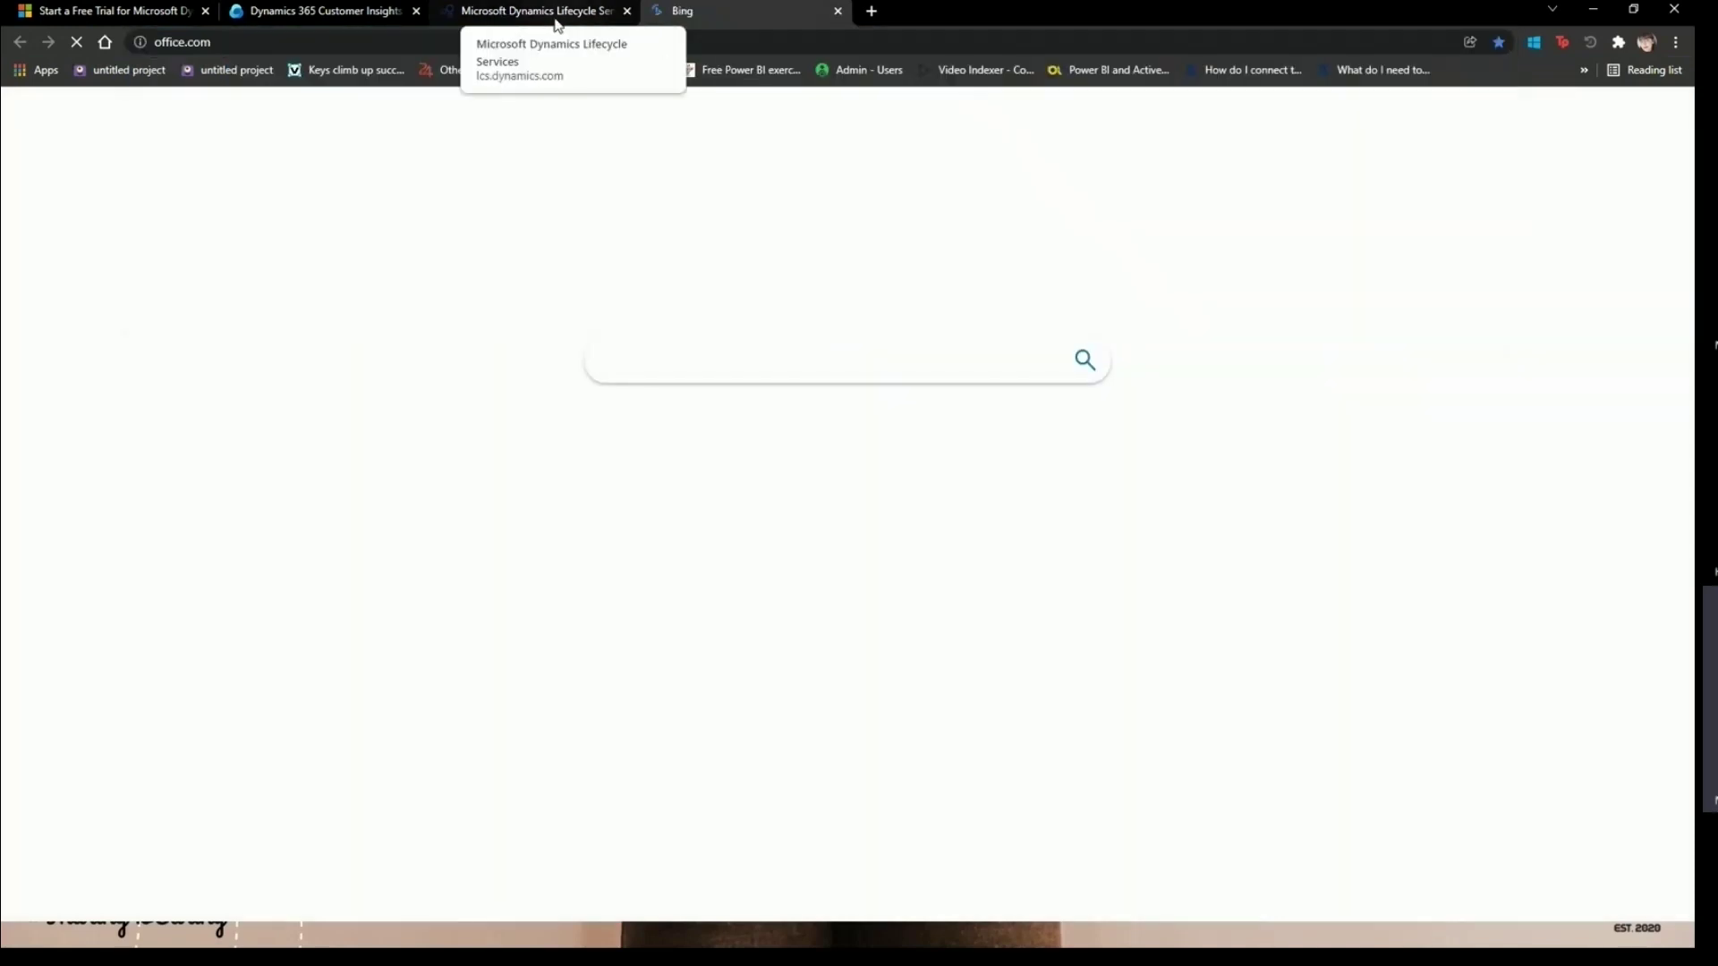
left_click(532, 11)
left_click(721, 18)
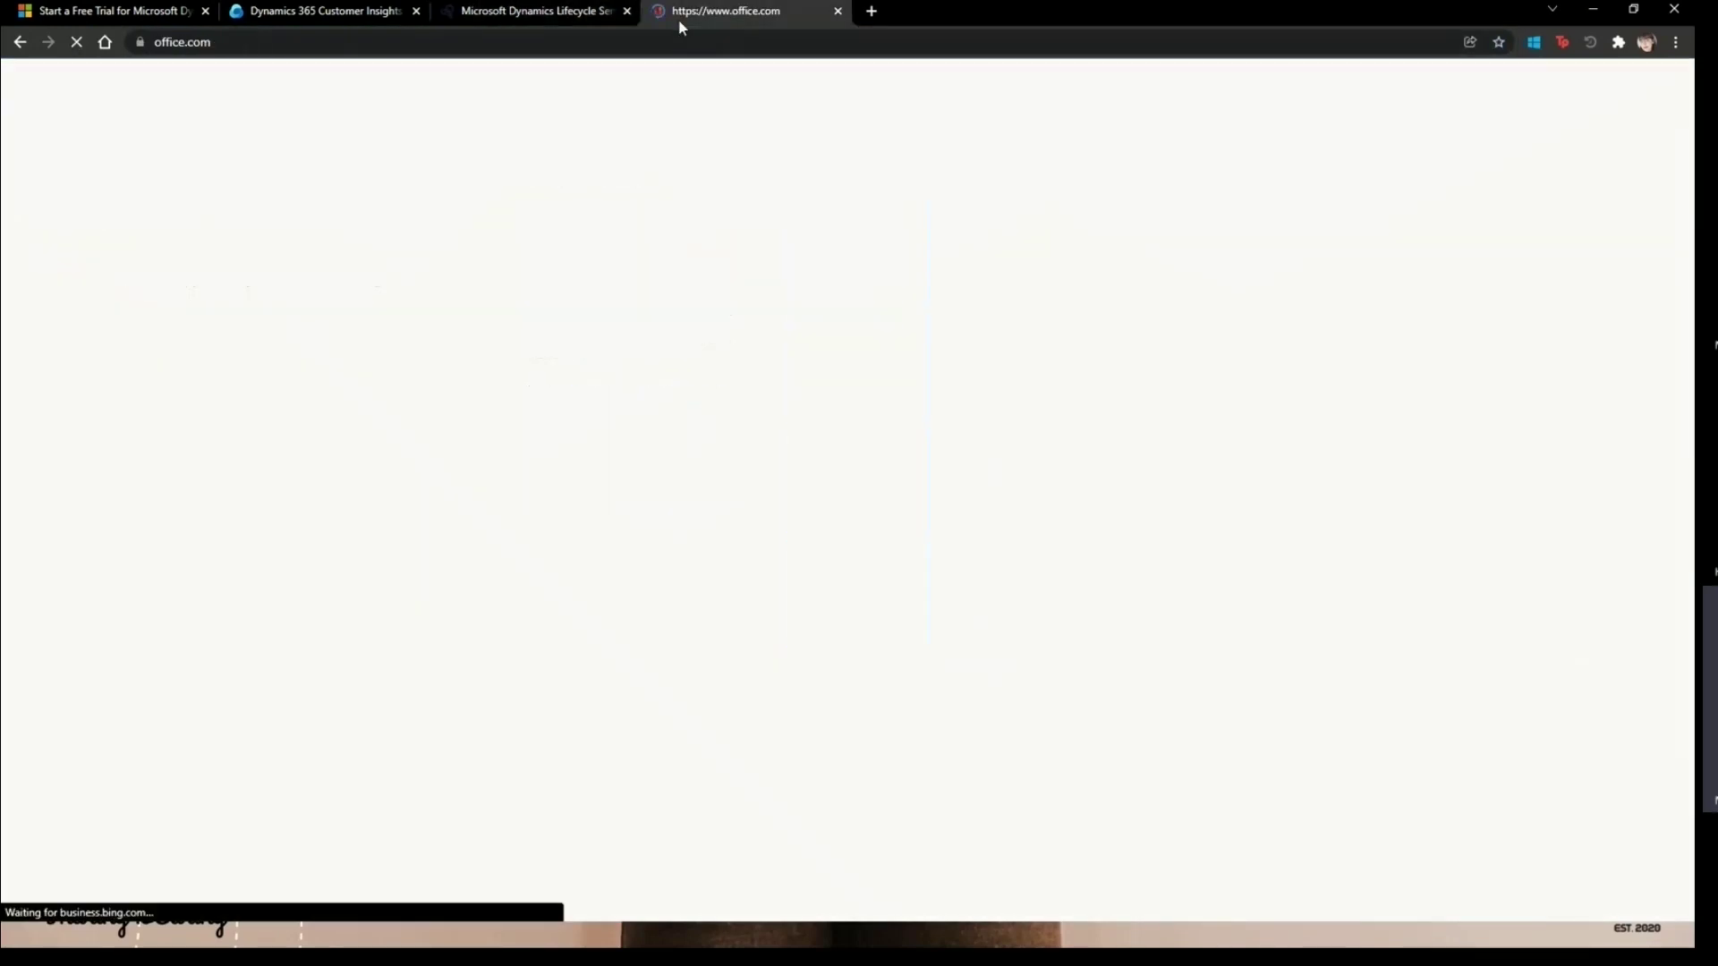
left_click(582, 13)
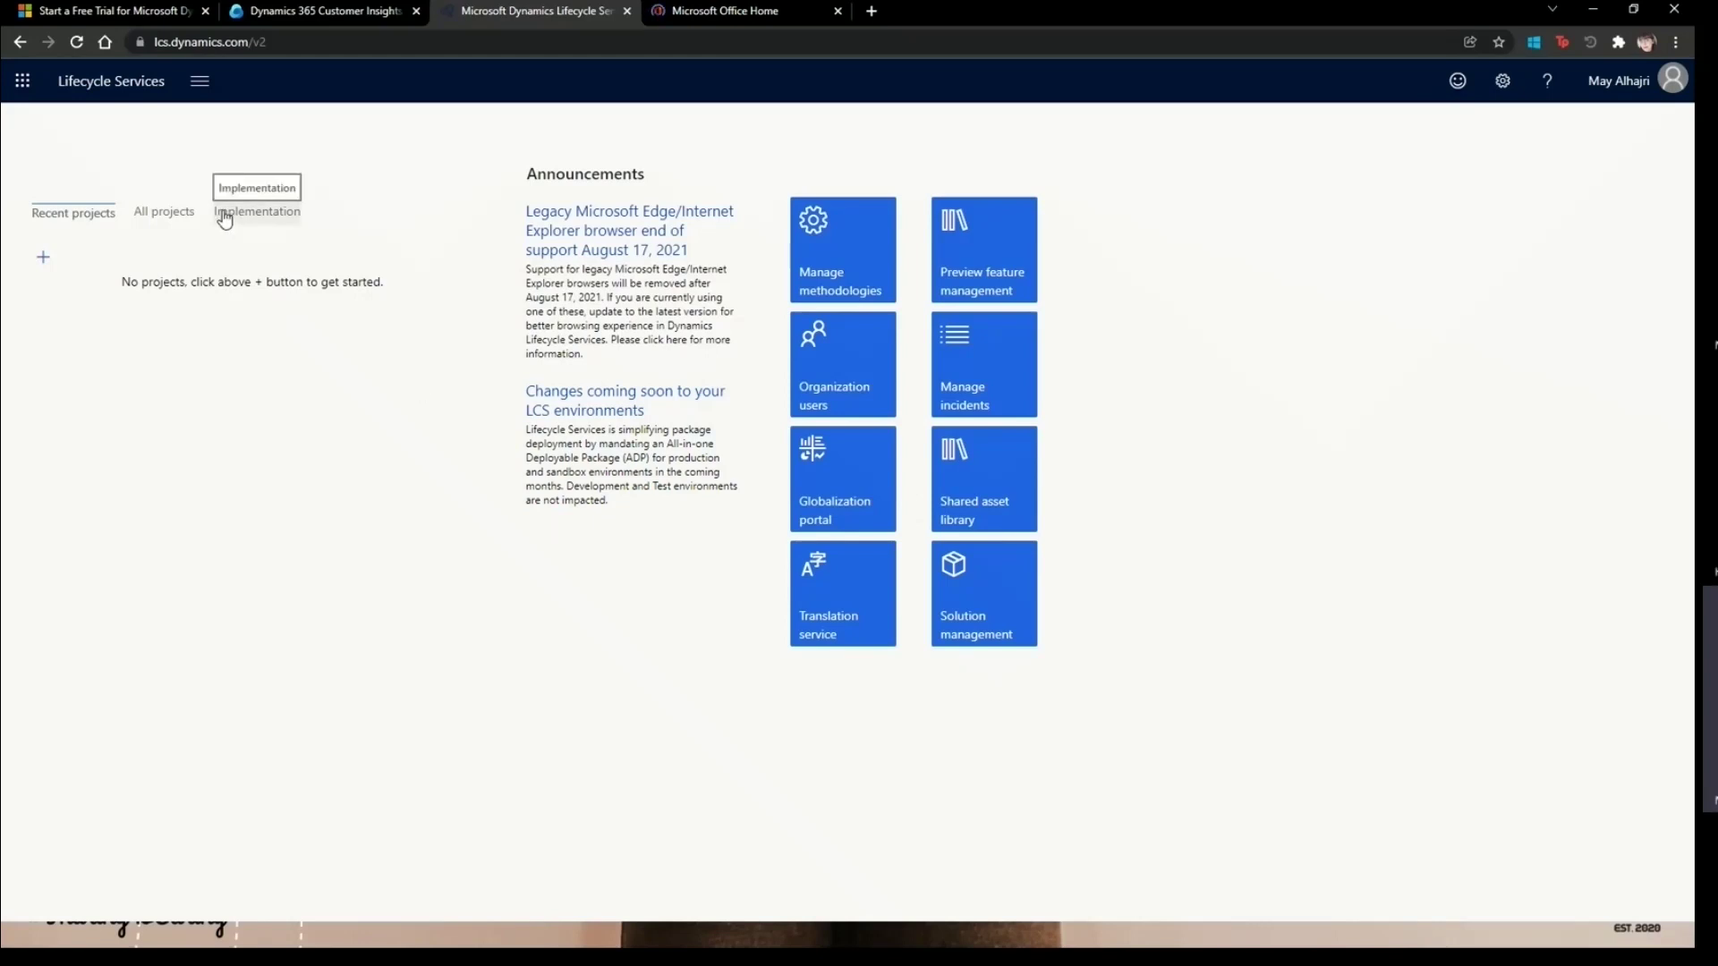
- Open and close the recent projects list twice, then open and cancel the Create a project form
left_click(199, 81)
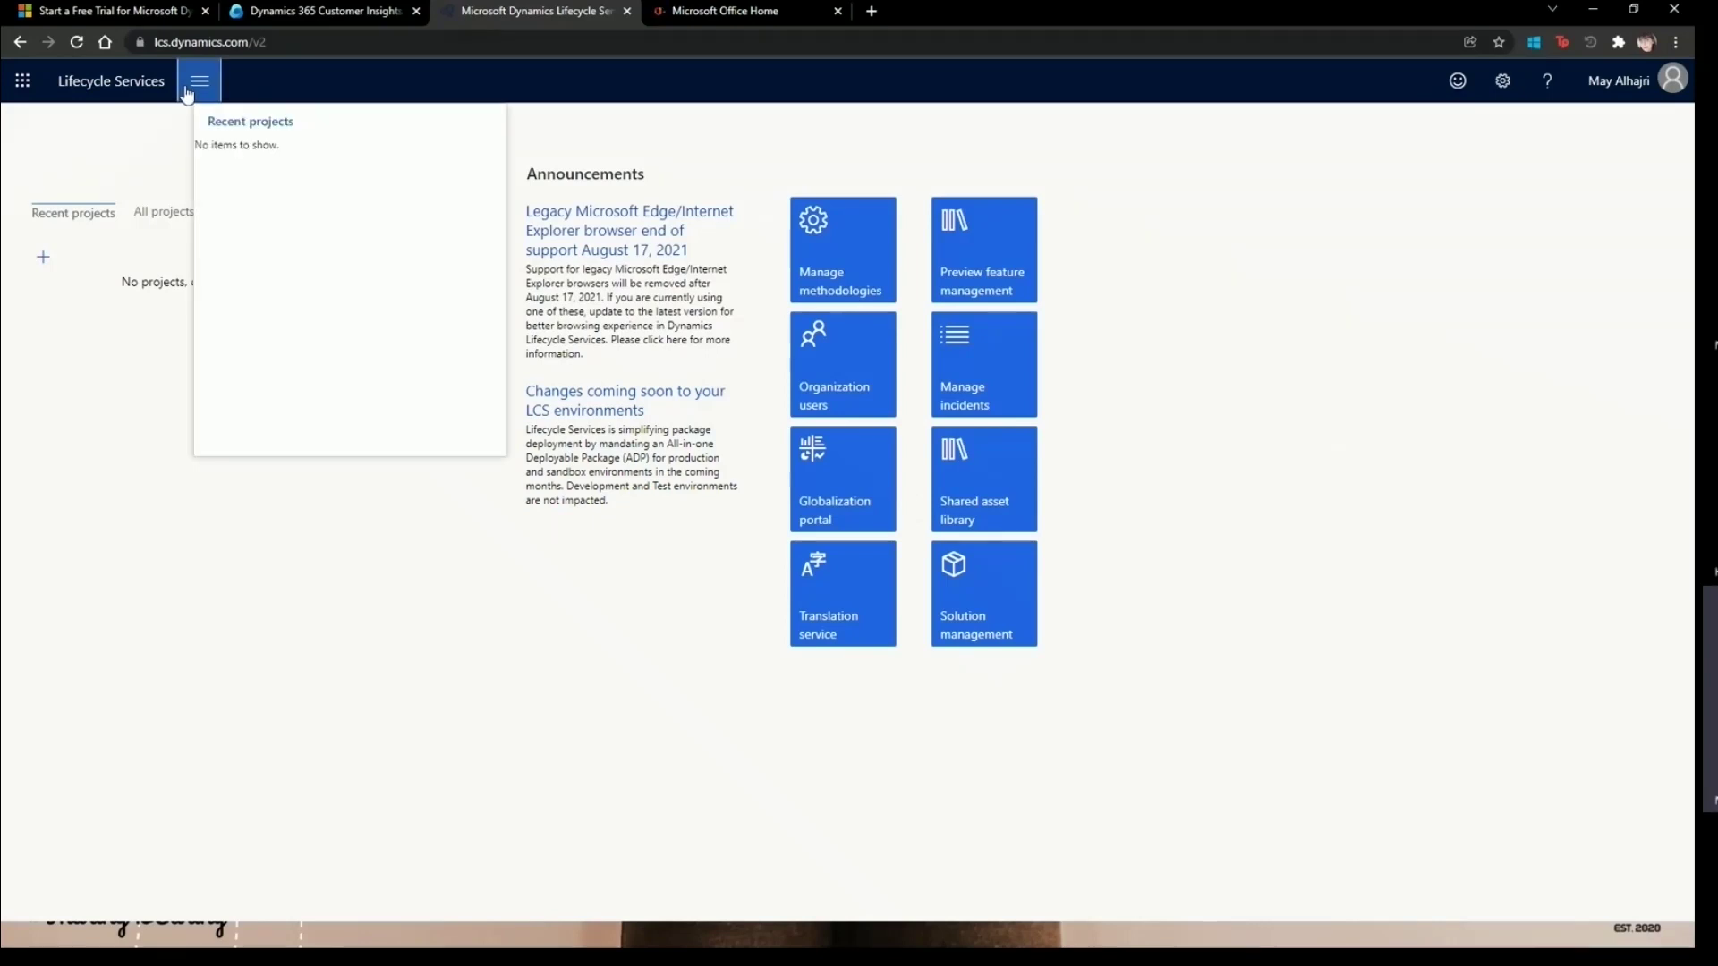
left_click(559, 719)
left_click(200, 80)
left_click(431, 663)
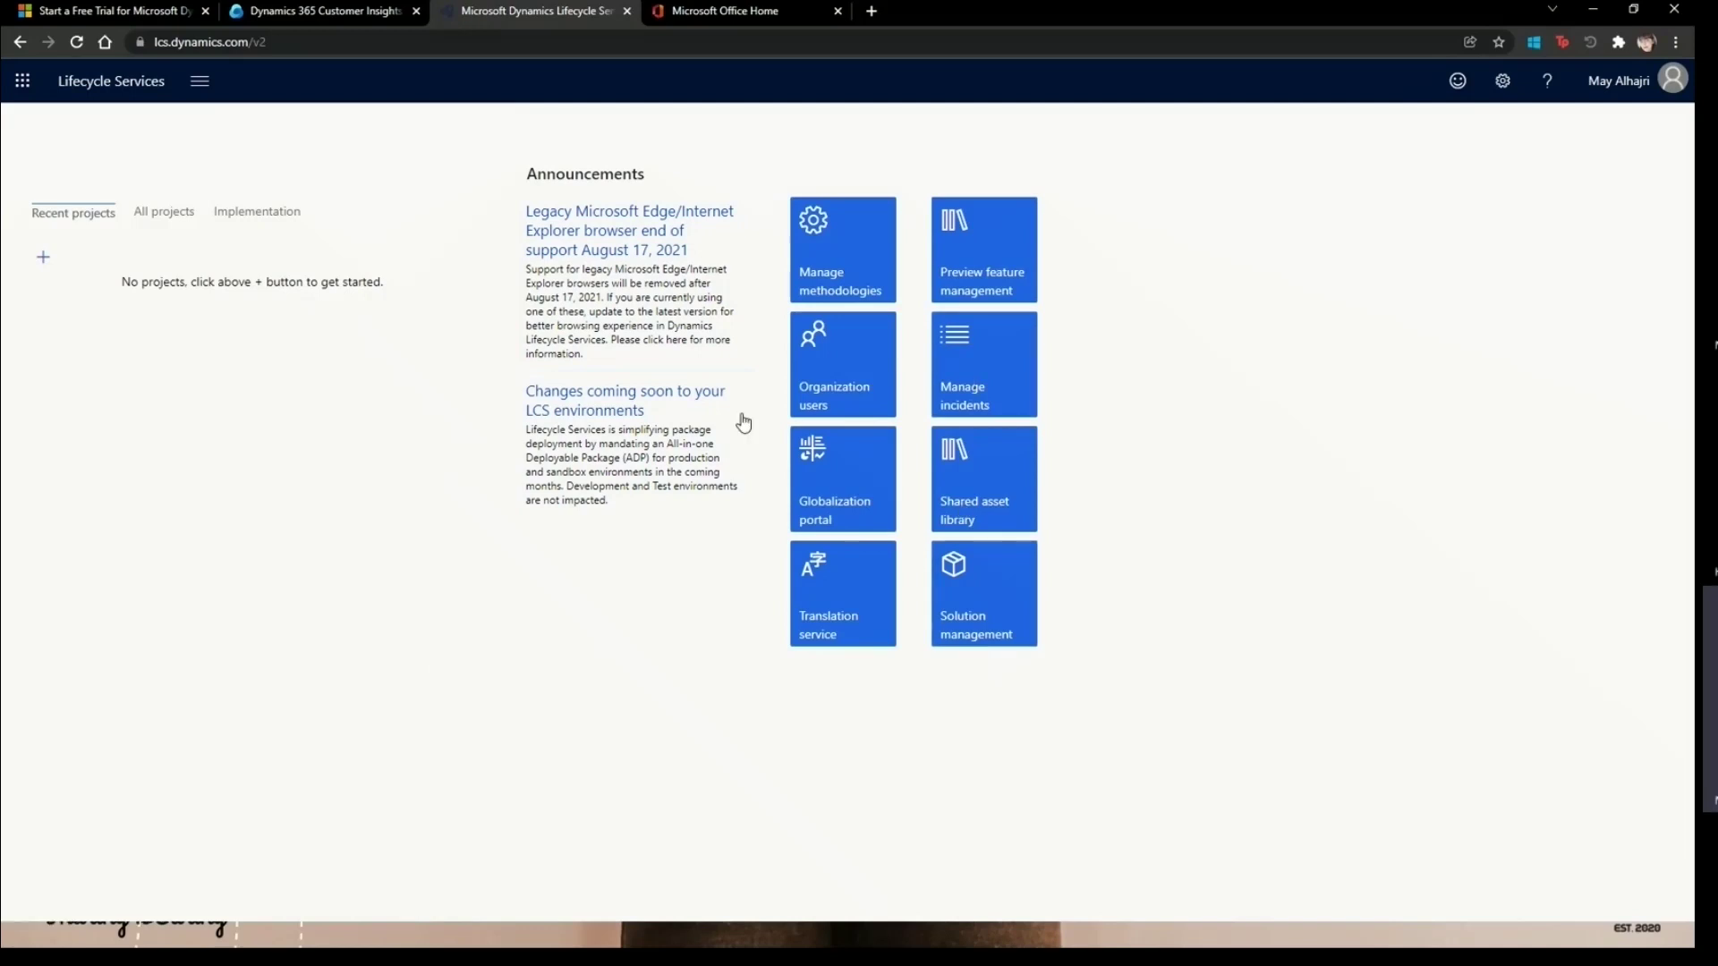
left_click(45, 258)
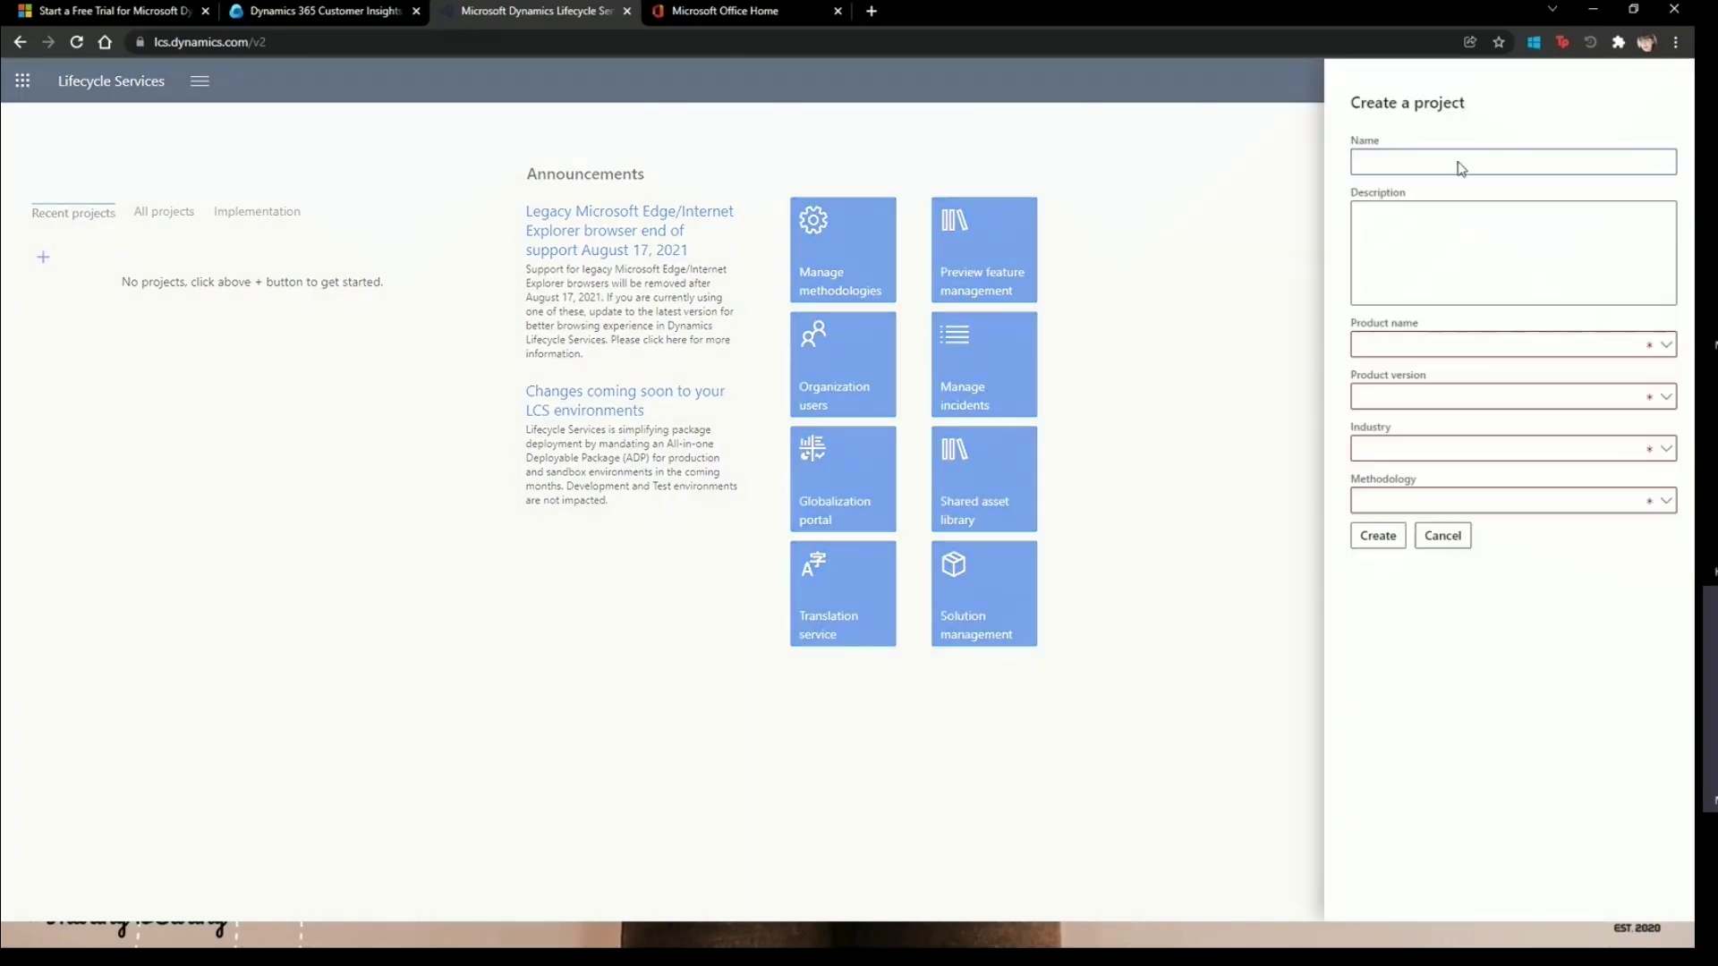
left_click(1442, 536)
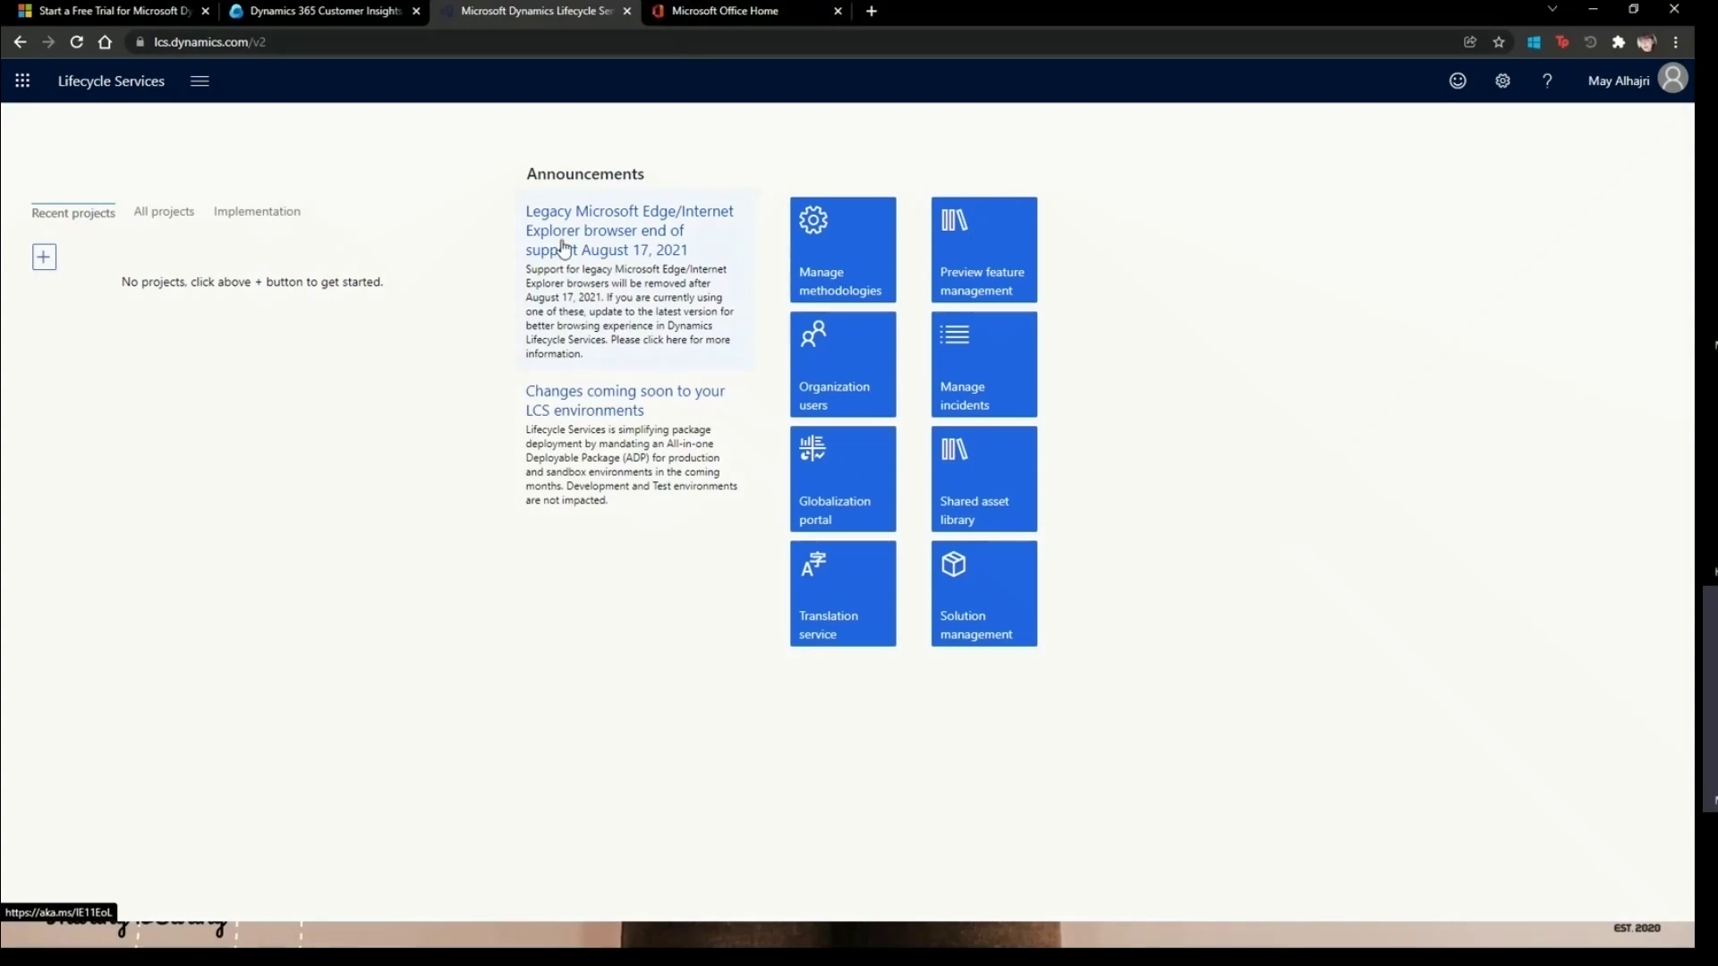
- On Office home, browse the All apps list, filter to recent files, and view Office install options
left_click(713, 18)
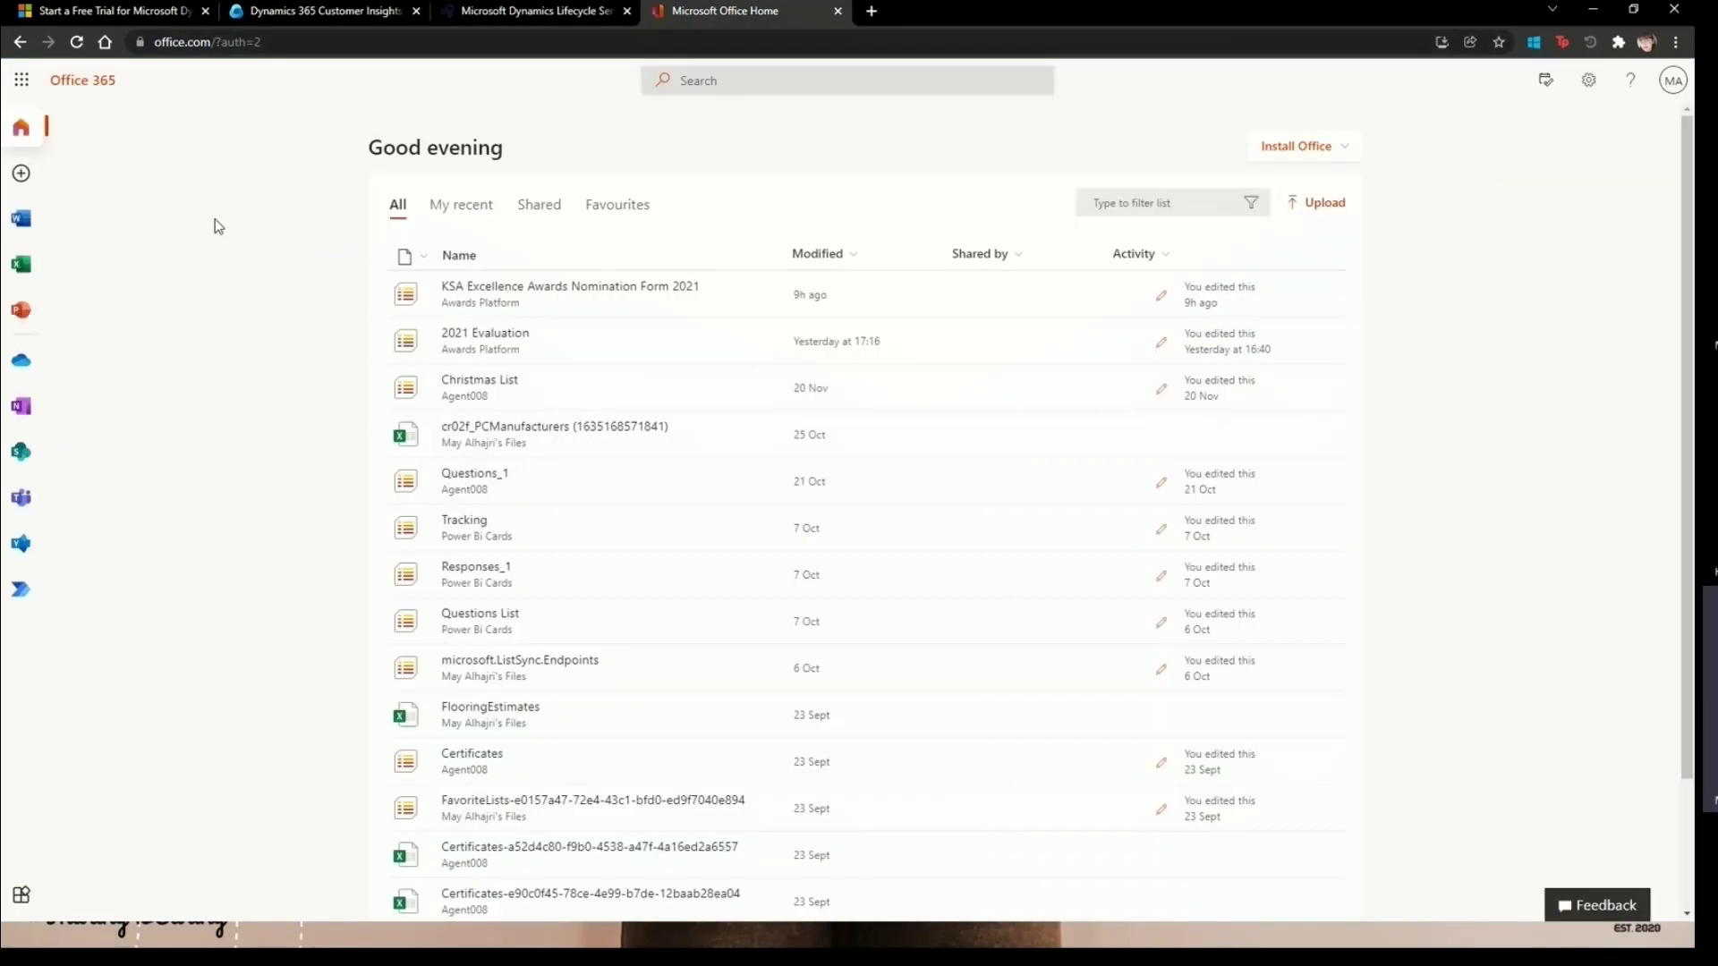
left_click(23, 83)
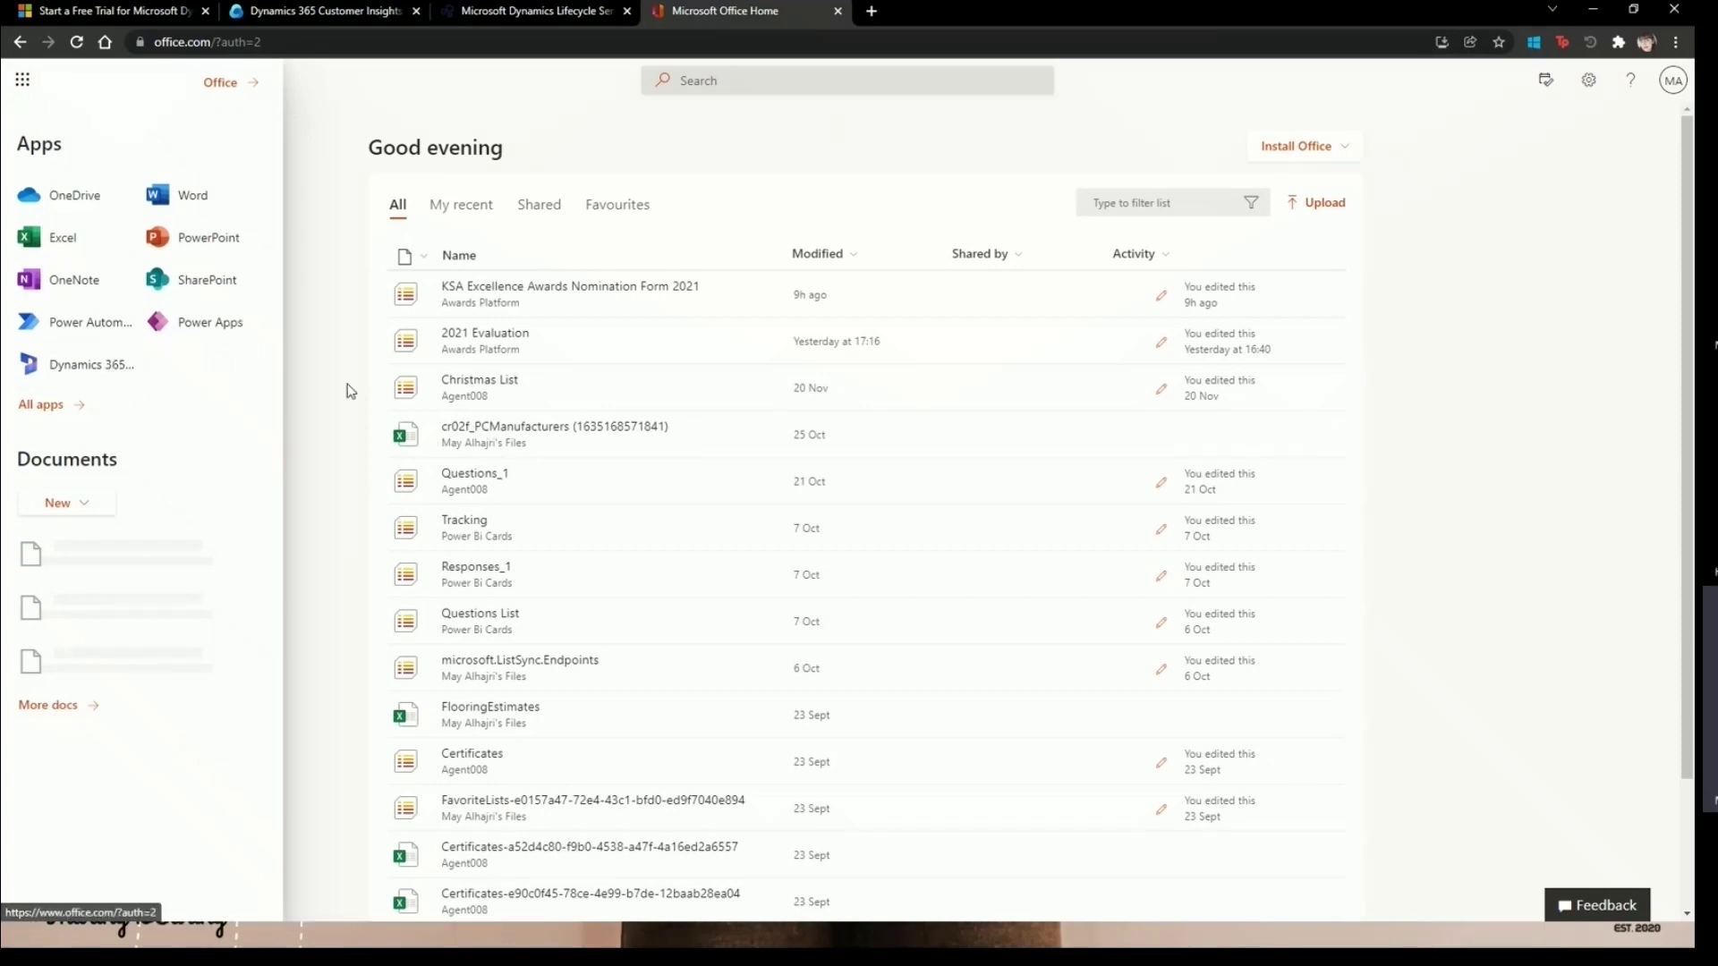
left_click(40, 405)
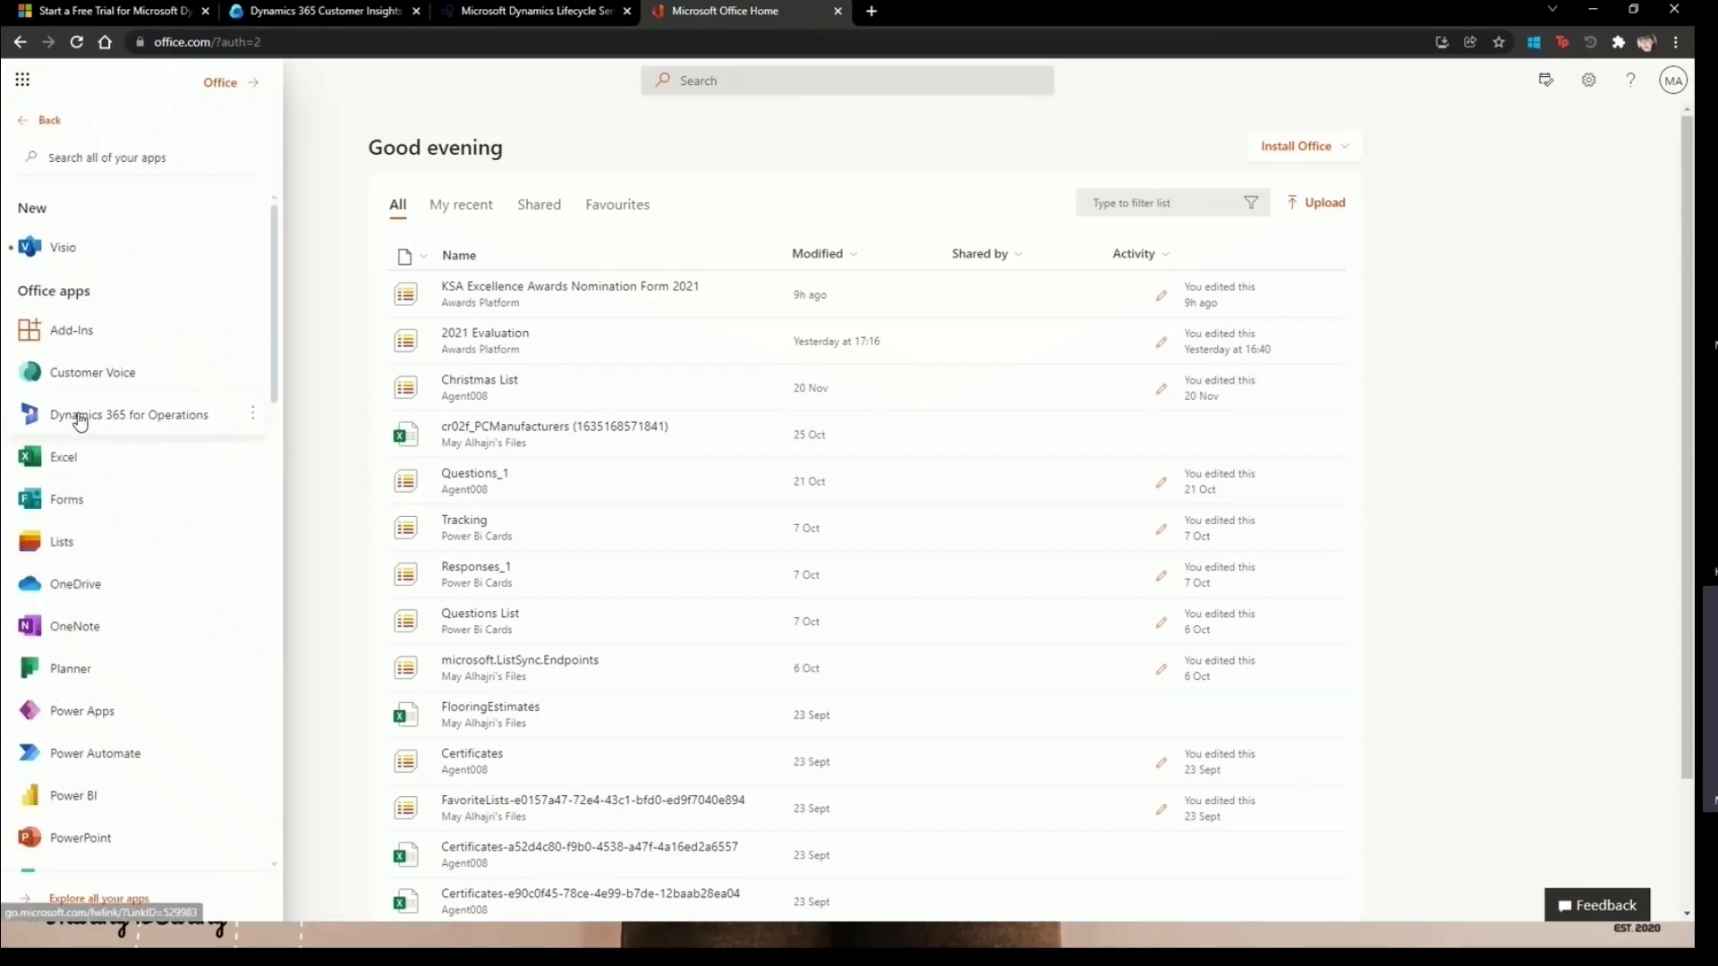
scroll(126, 479, "down", 9)
scroll(134, 480, "up", 10)
left_click(354, 272)
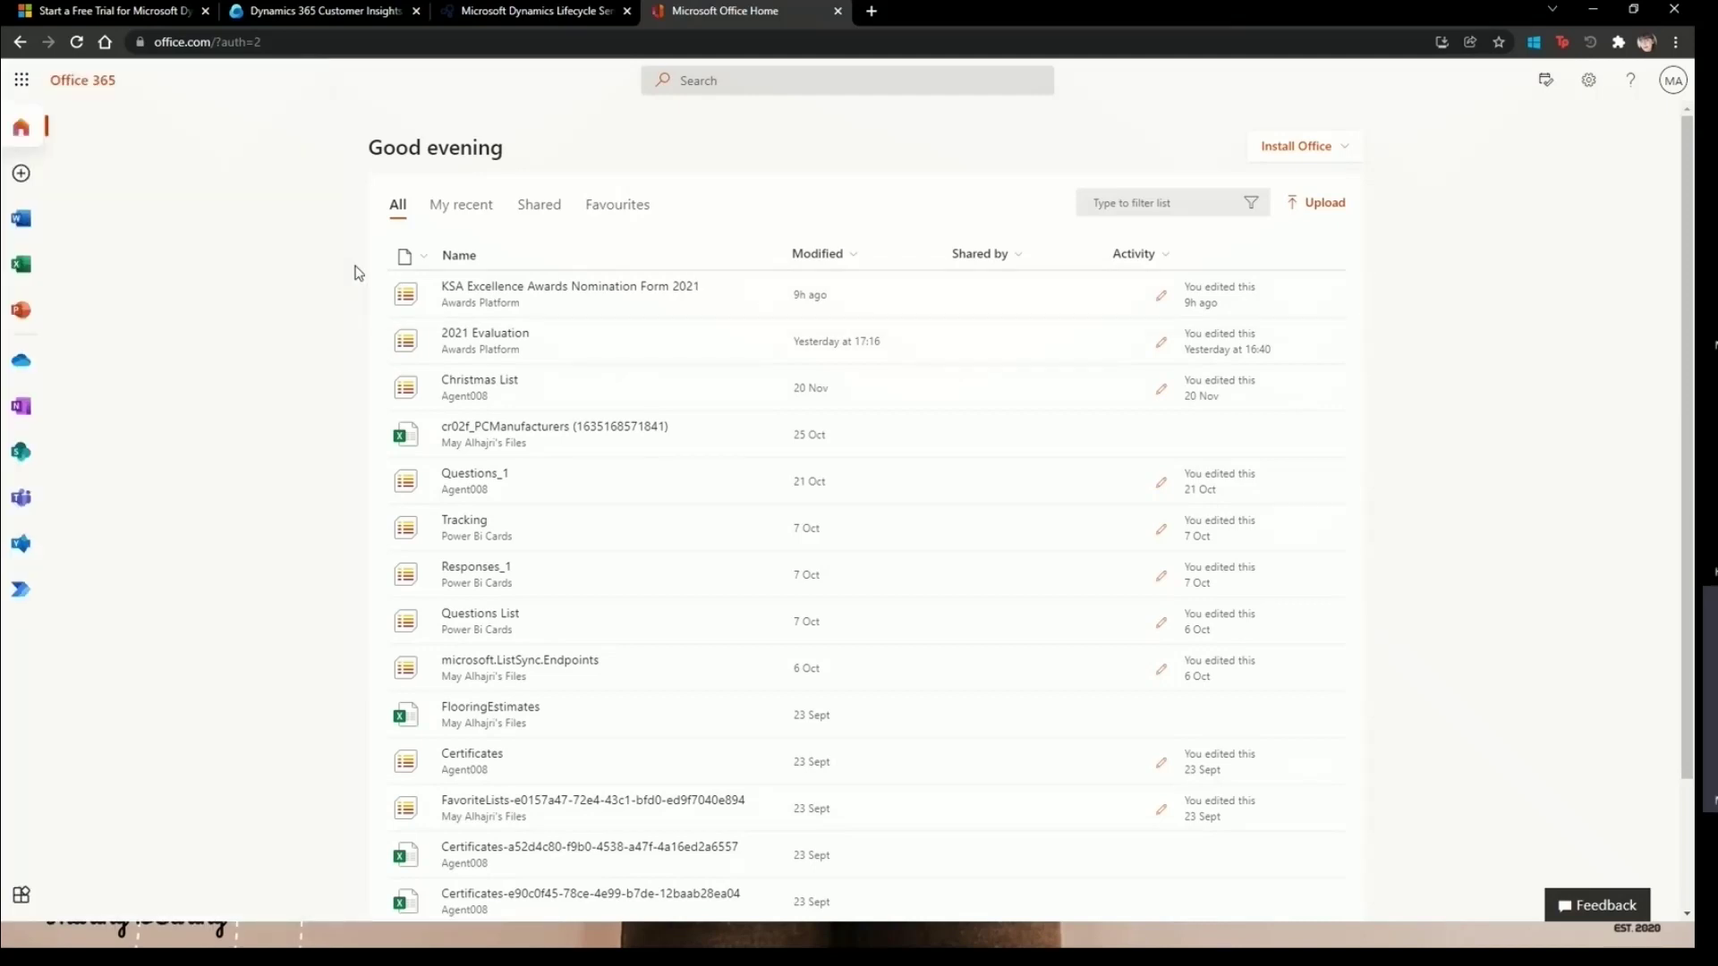
left_click(479, 213)
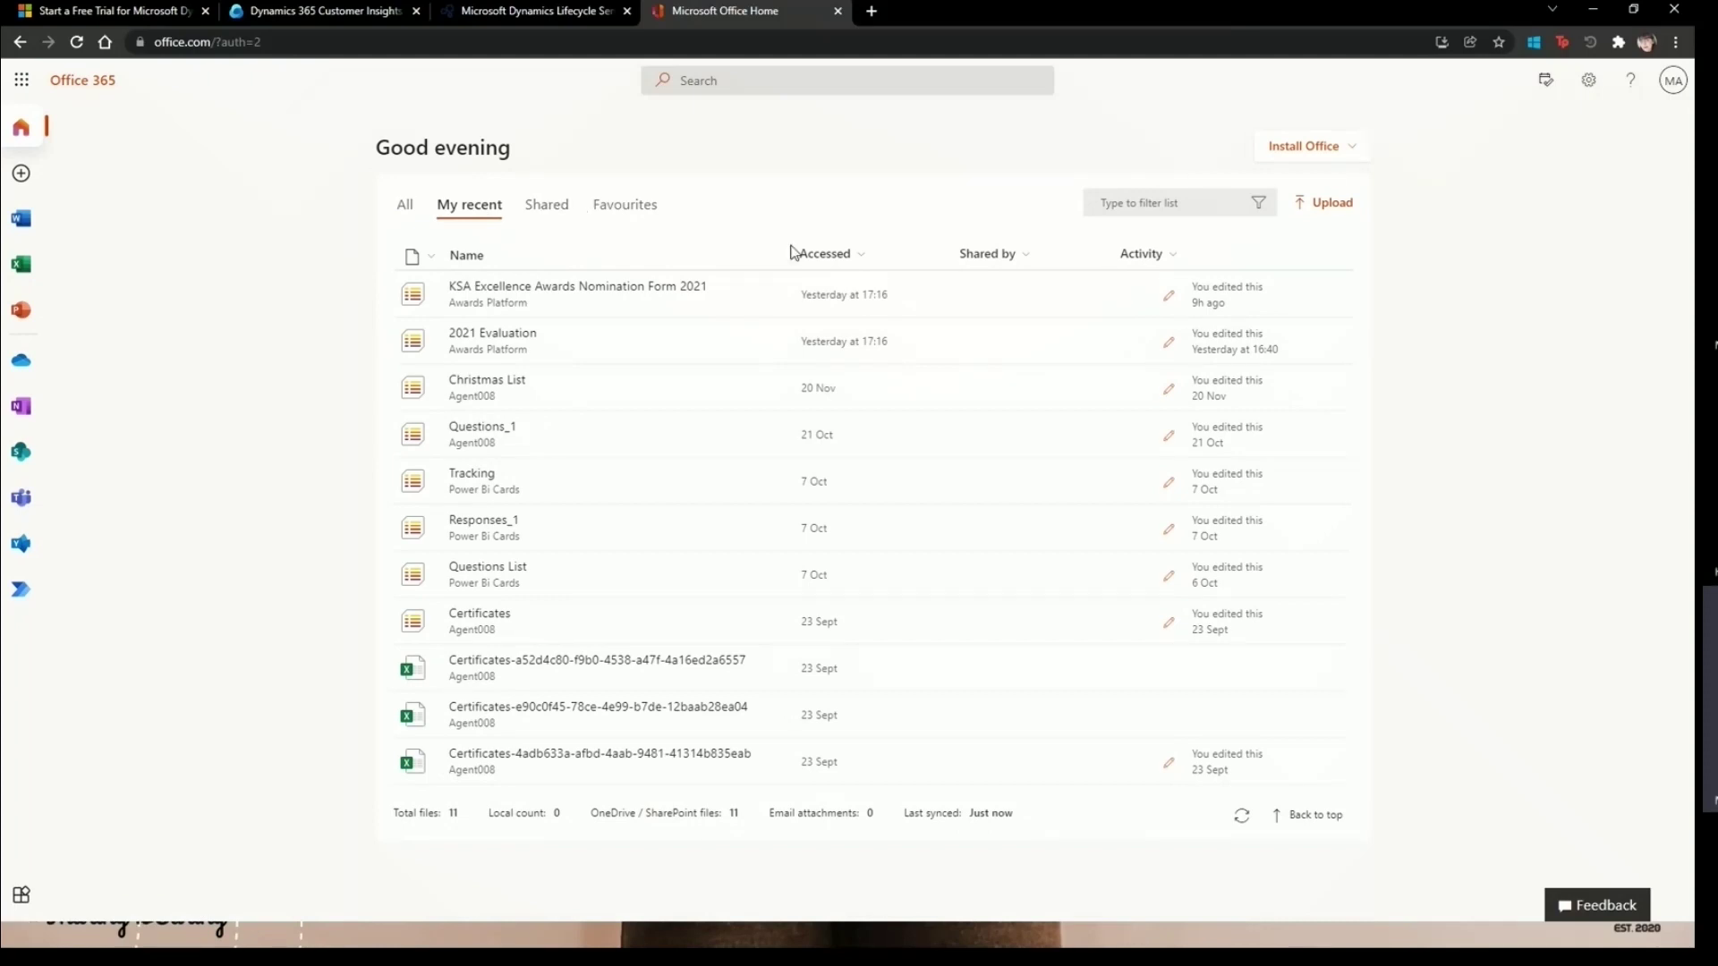
left_click(1326, 150)
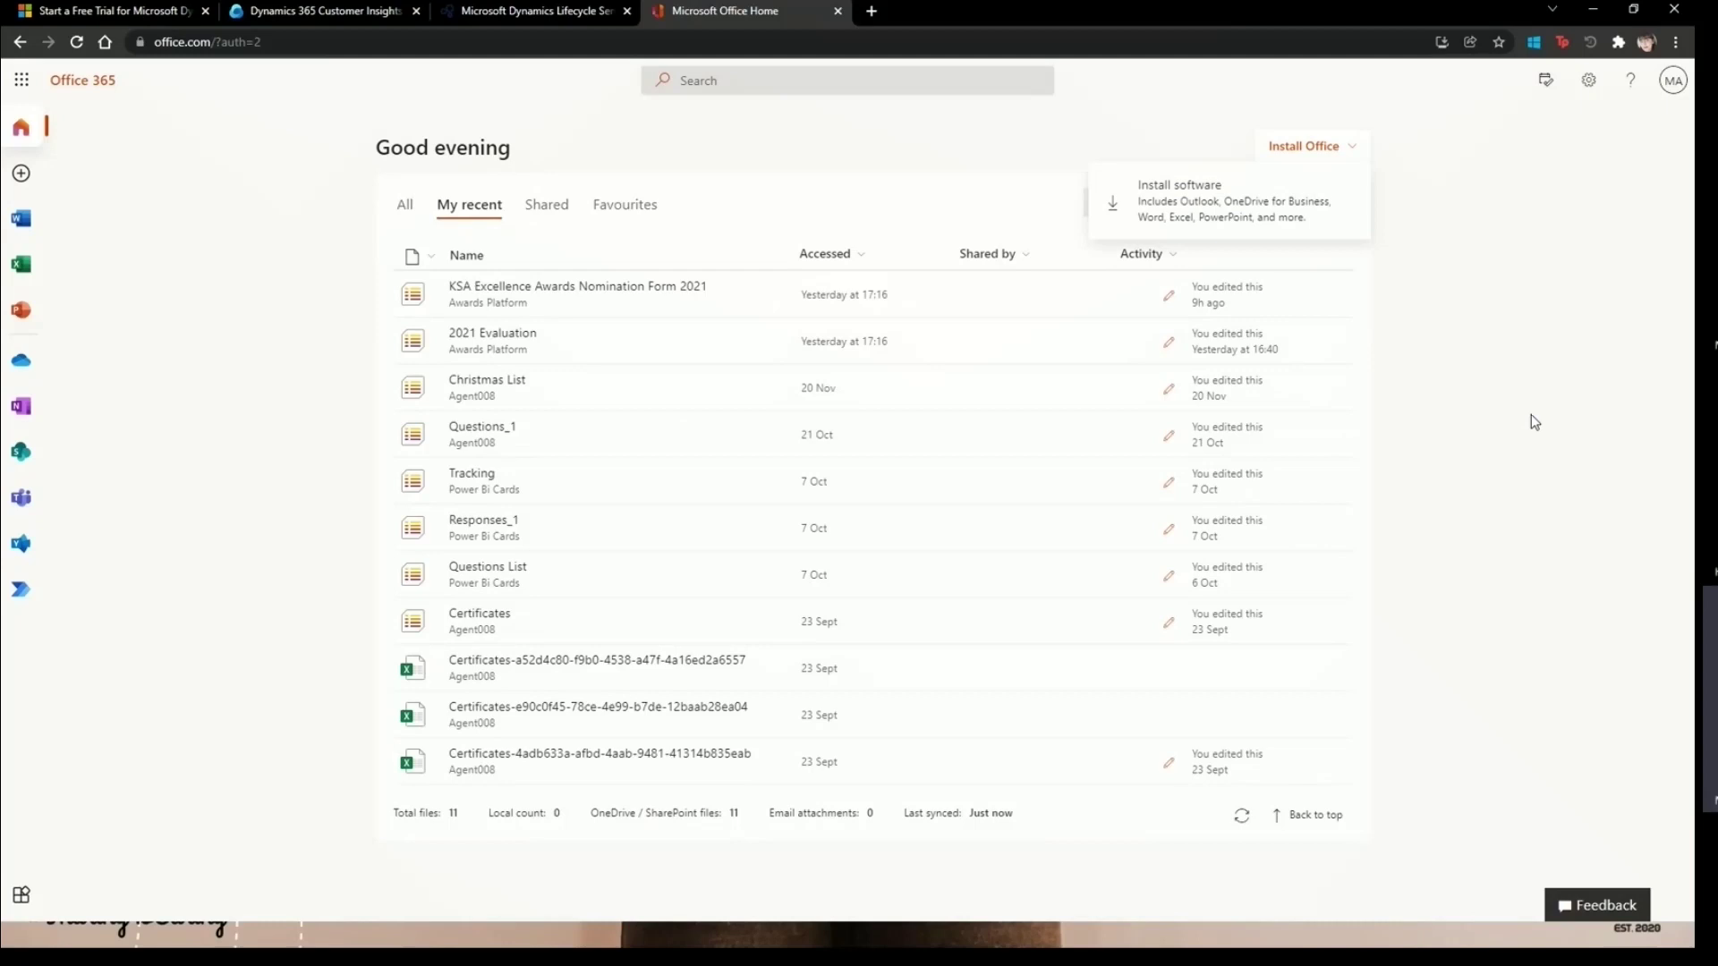
- Search the apps for 'bu', show all files, and drag office-site.png into the browser as a tab
left_click(20, 90)
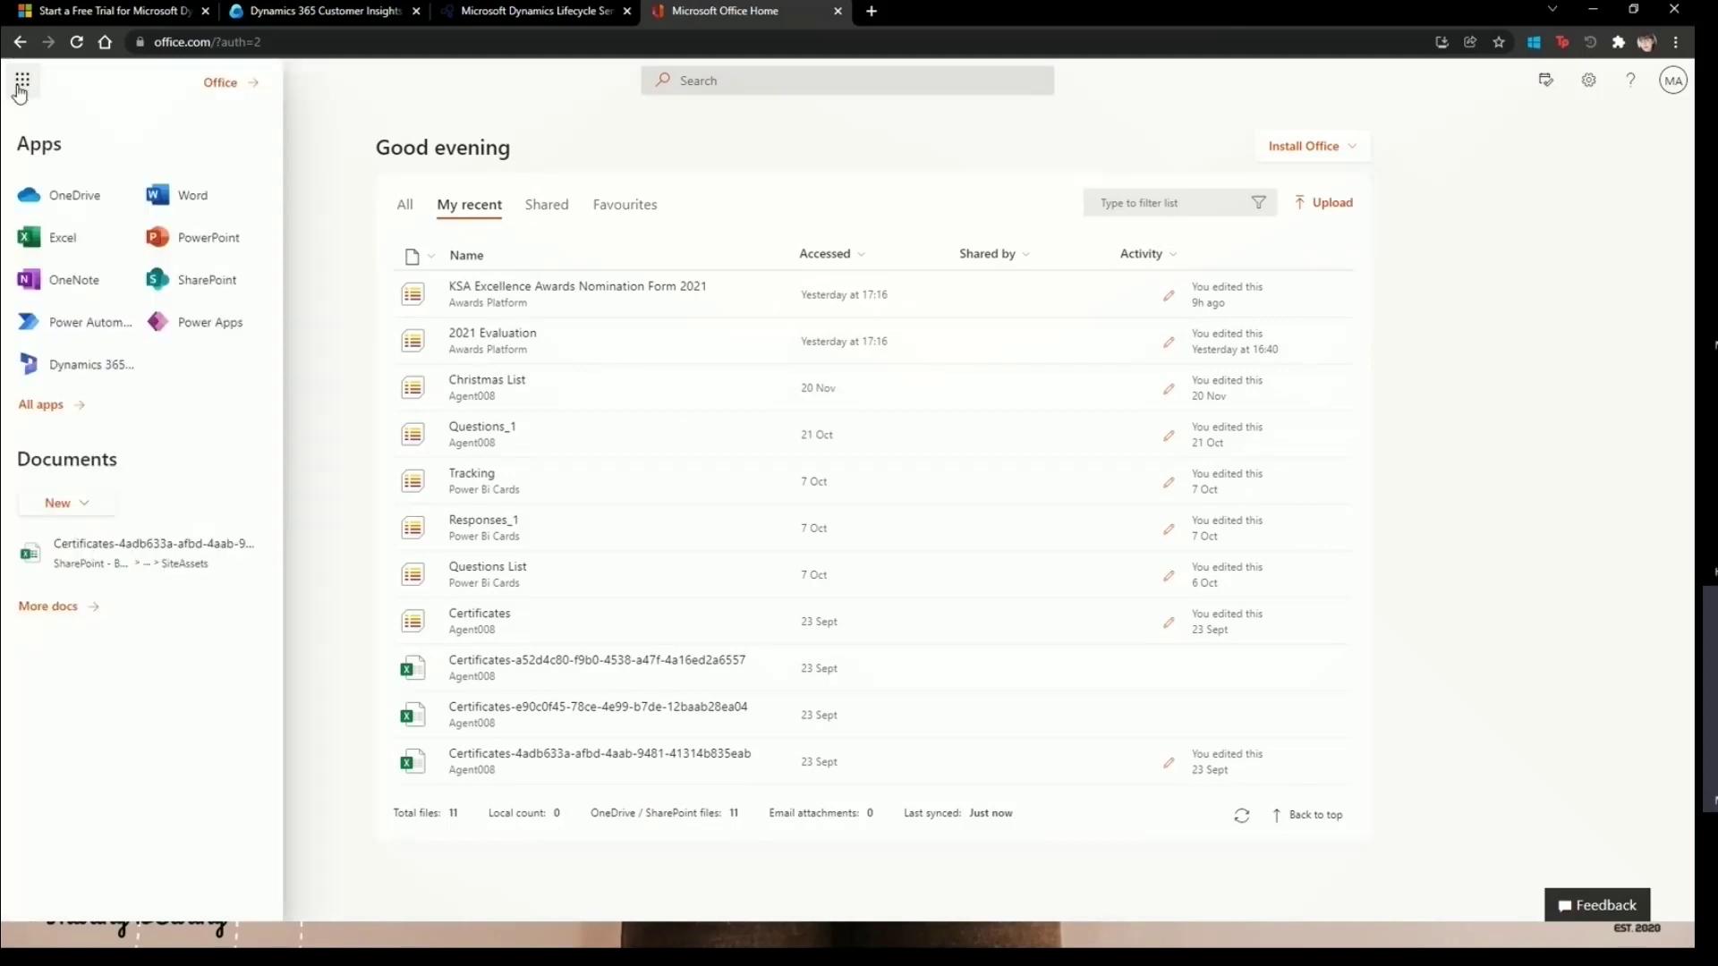
left_click(71, 410)
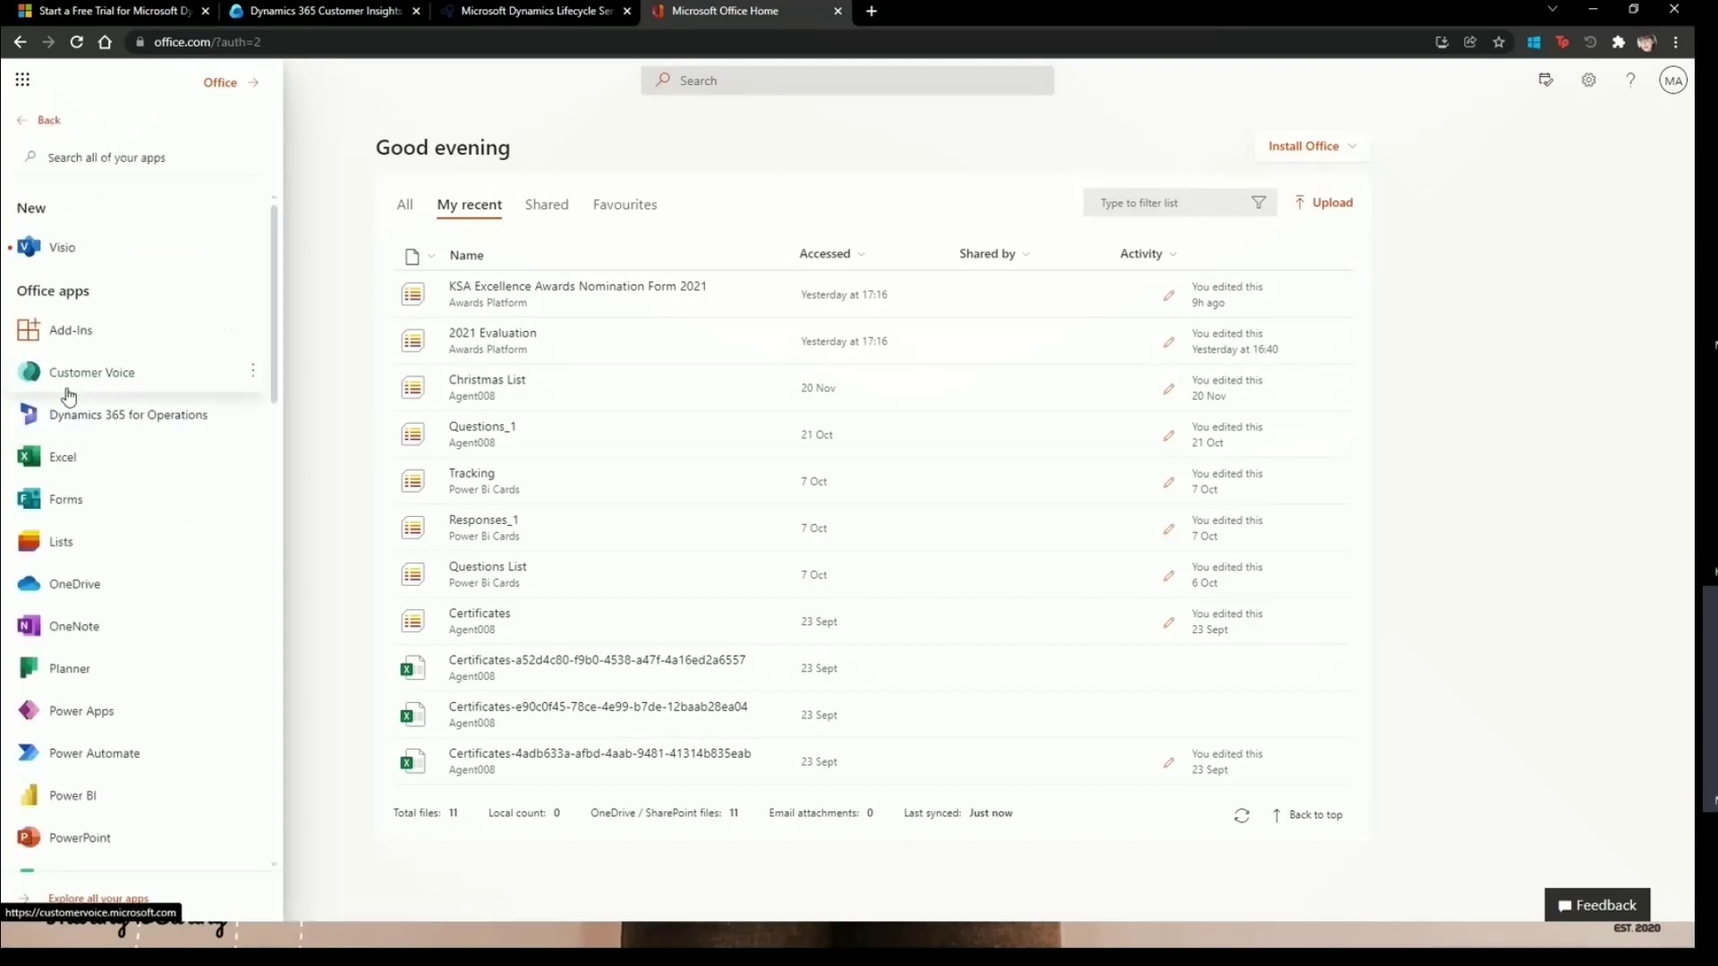
left_click(120, 161)
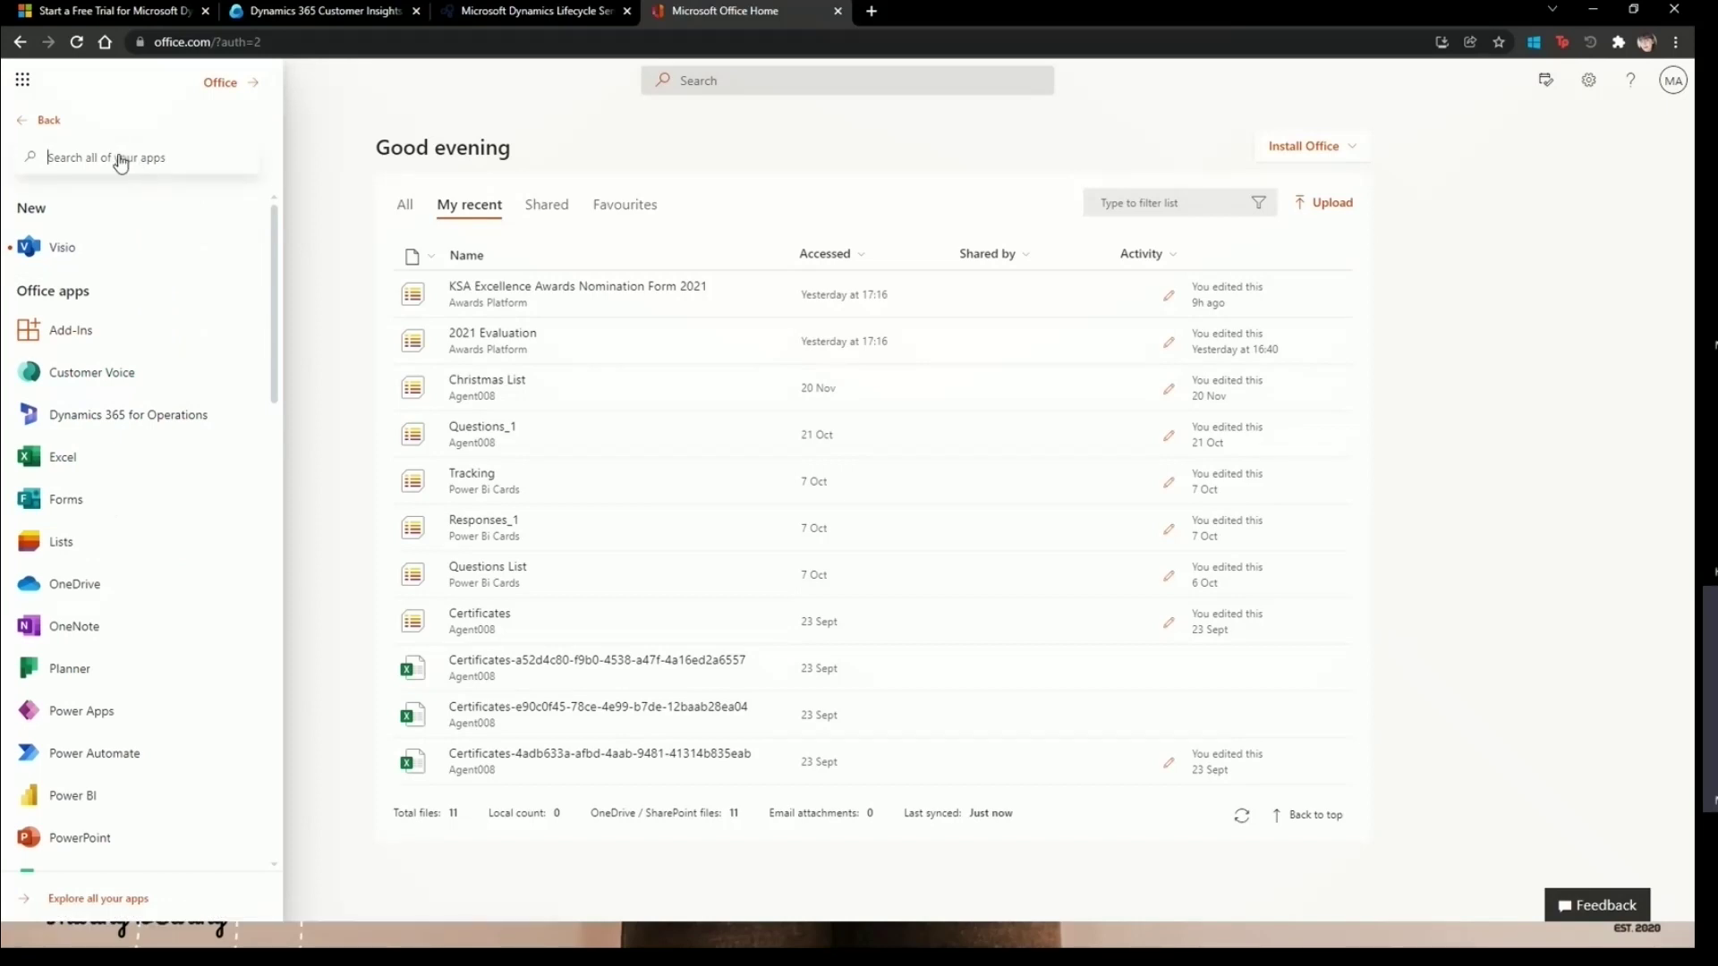
type("business")
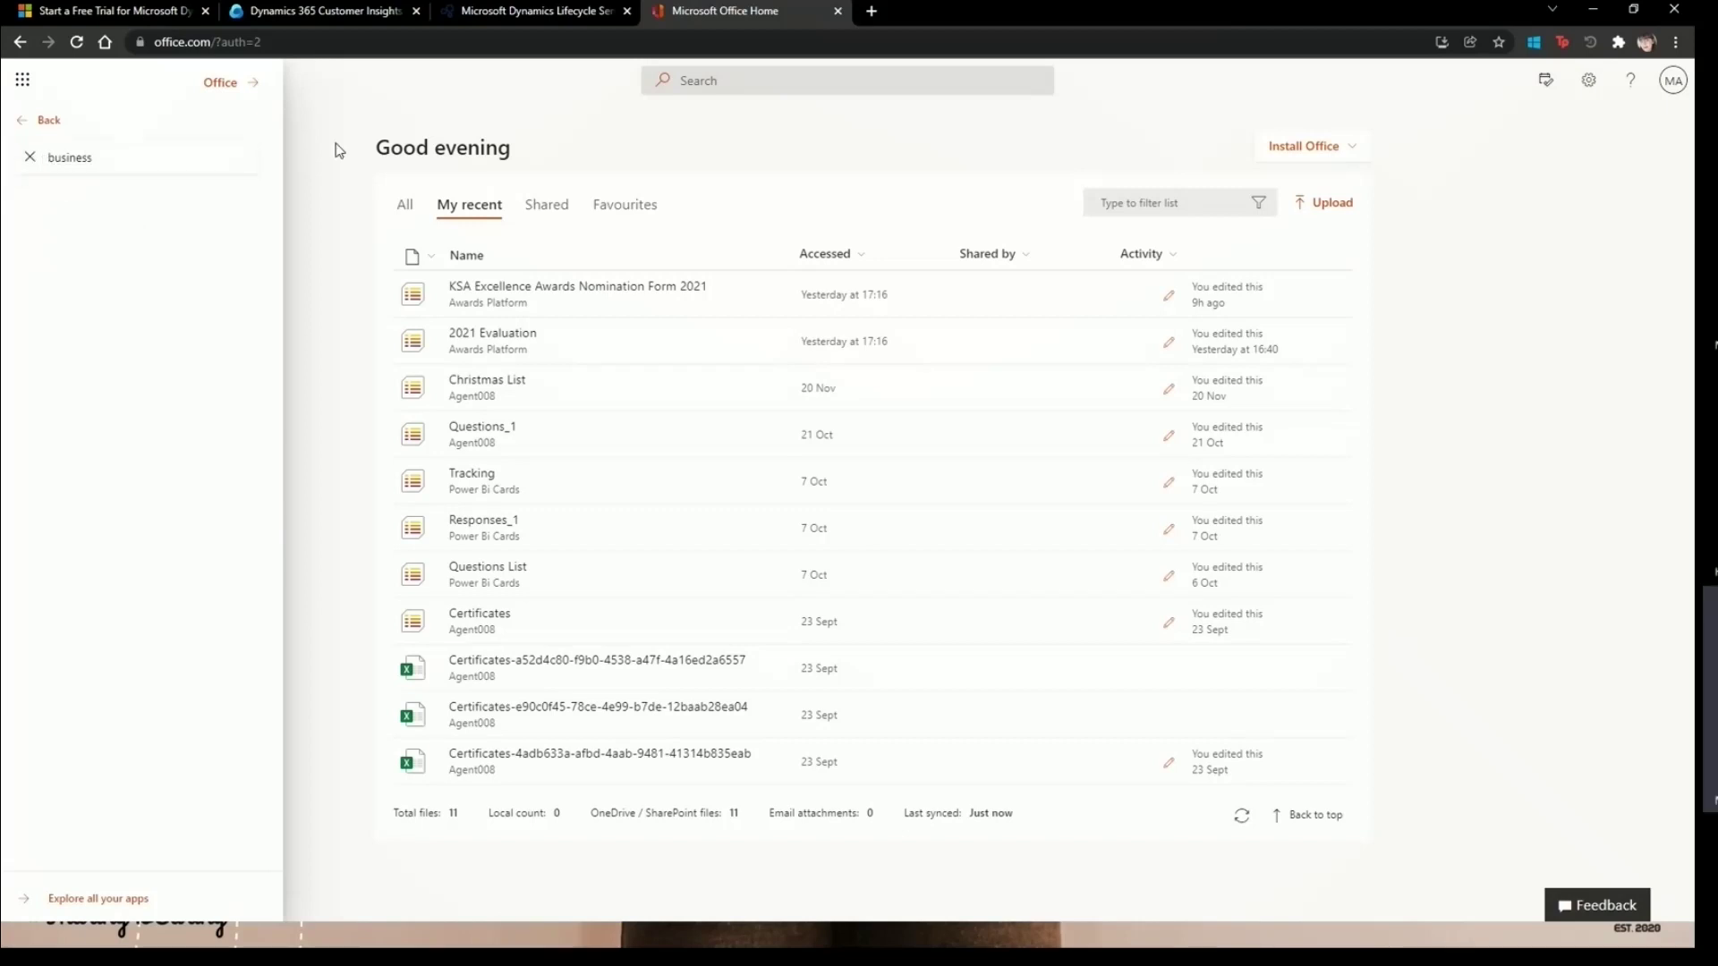
left_click(340, 151)
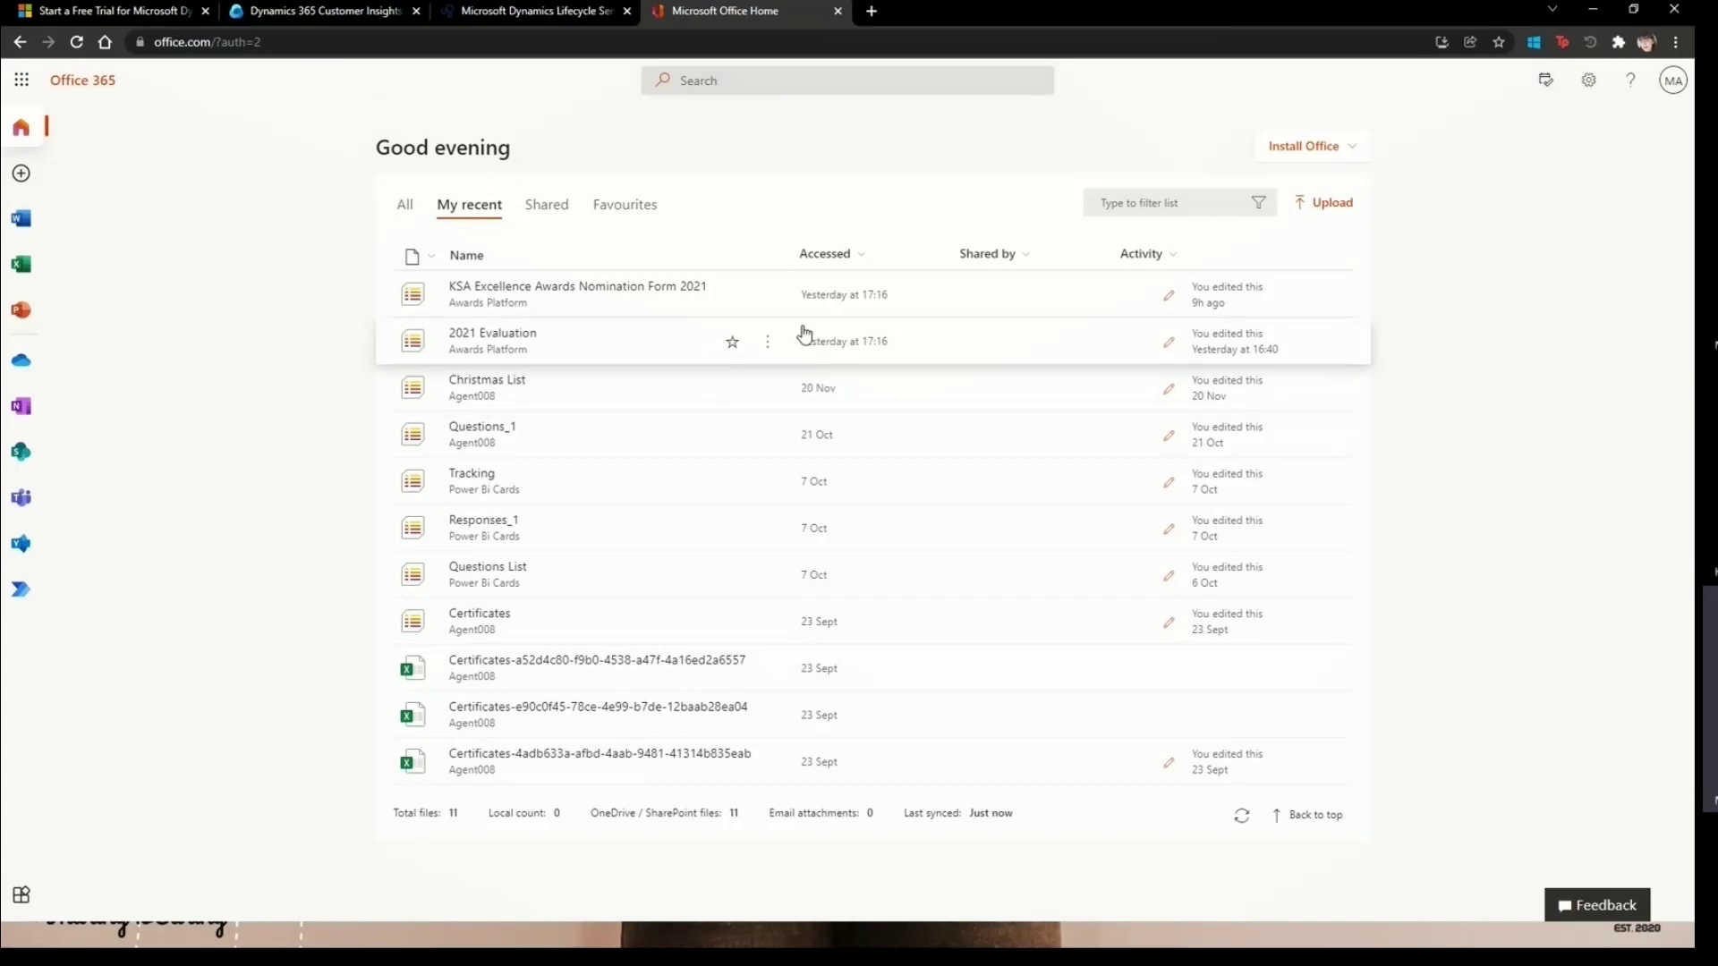
left_click(405, 205)
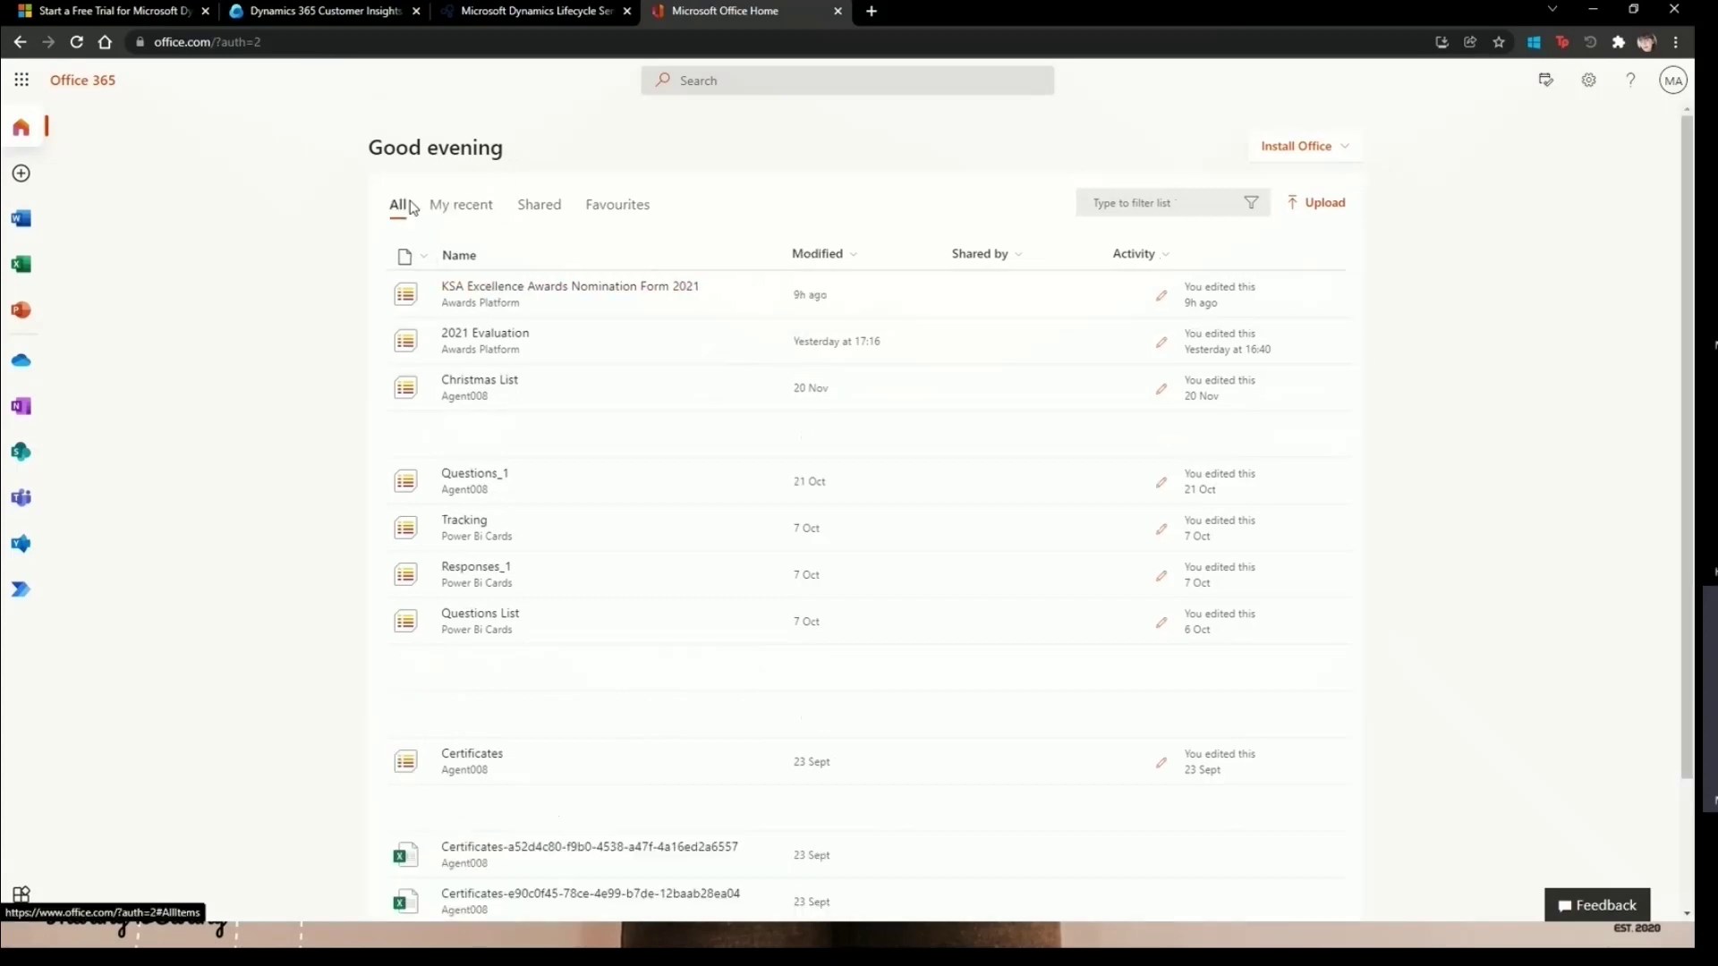
scroll(478, 510, "down", 2)
scroll(483, 522, "up", 2)
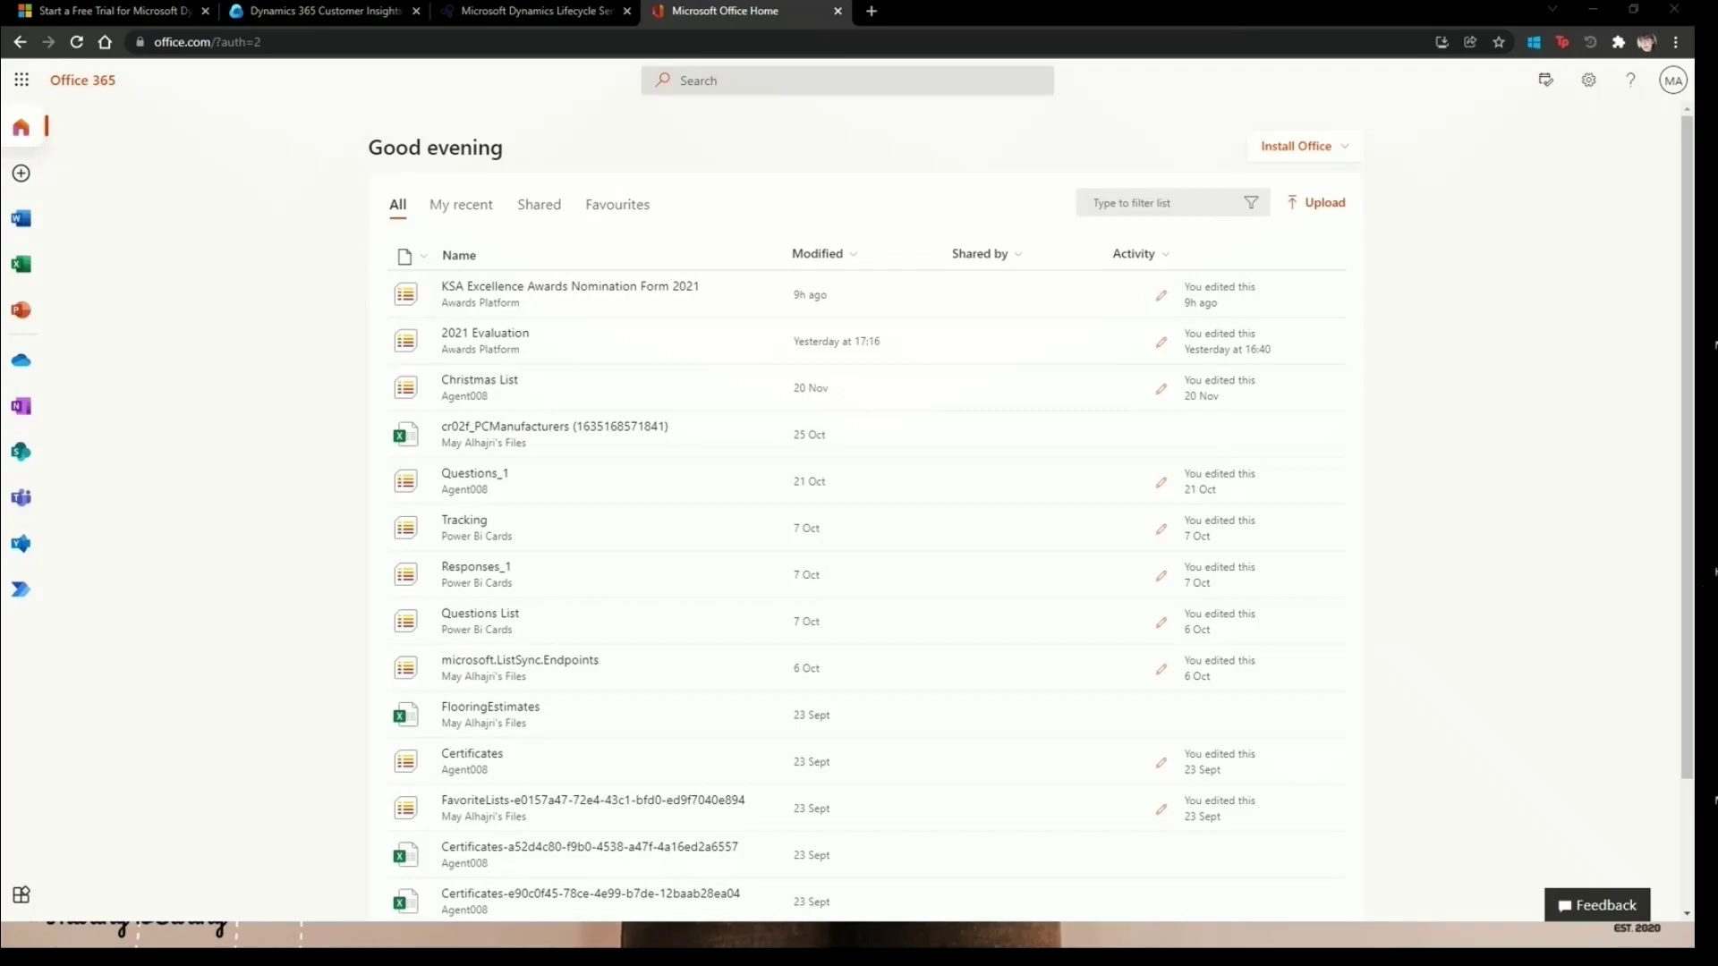
left_click_drag(4, 58, 896, 16)
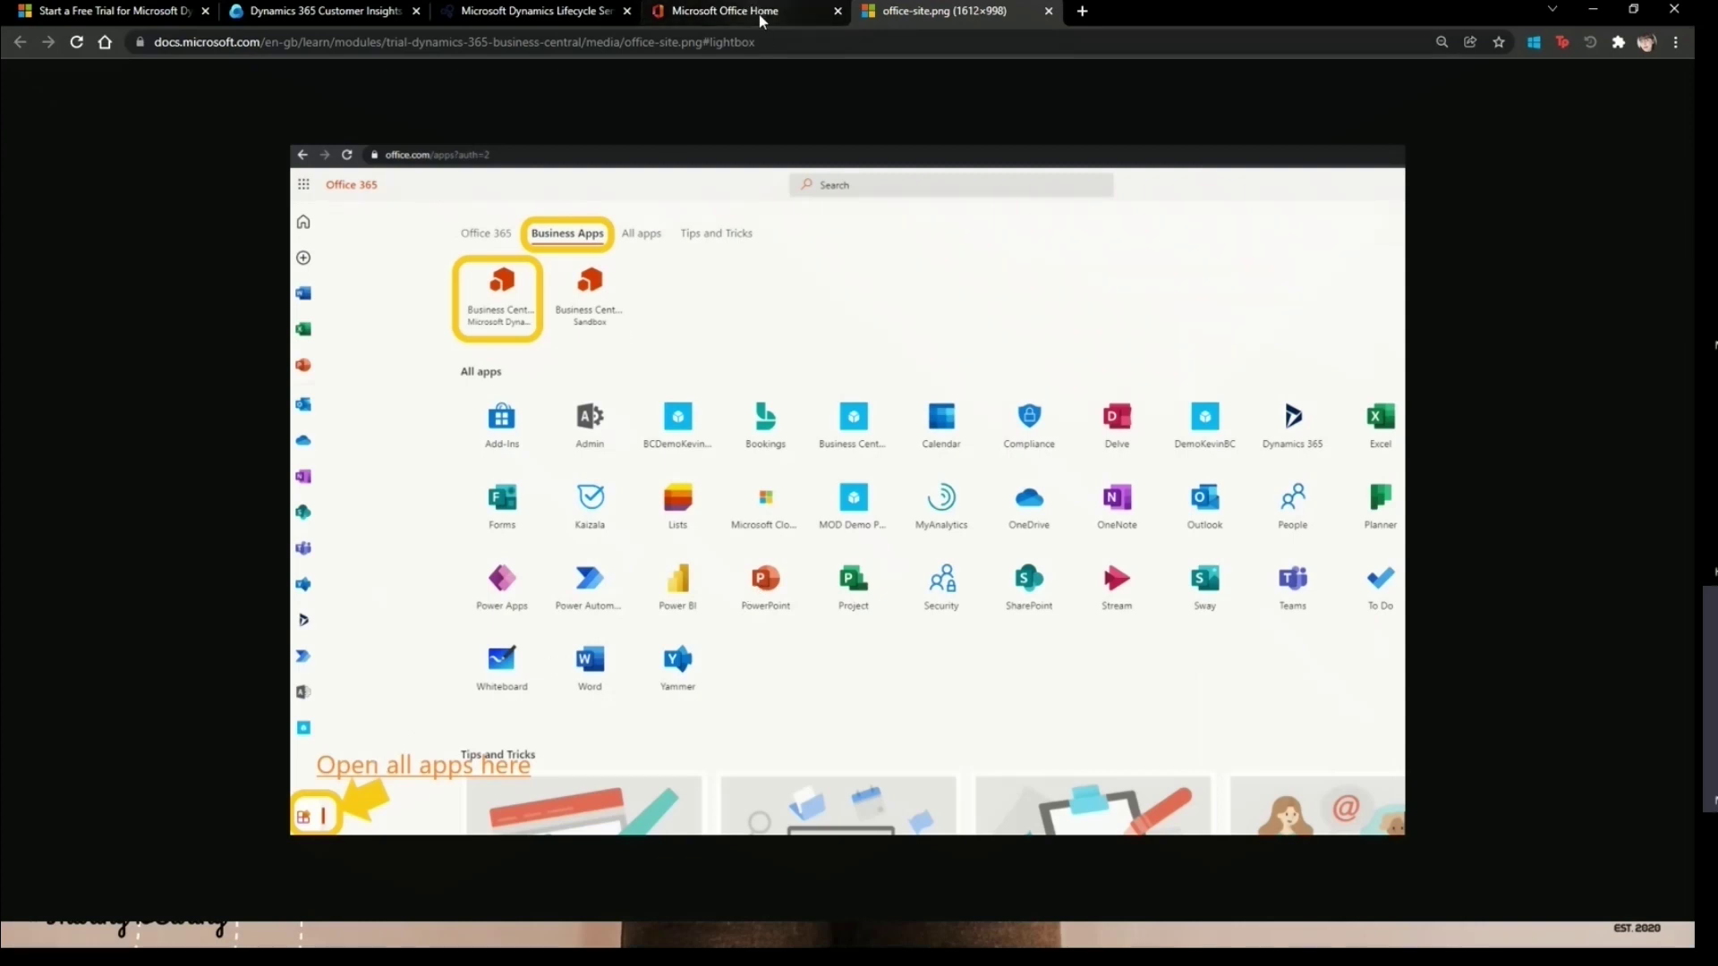
- Open Office's All apps page and compare it against the reference screenshot tab
left_click(759, 15)
left_click(21, 895)
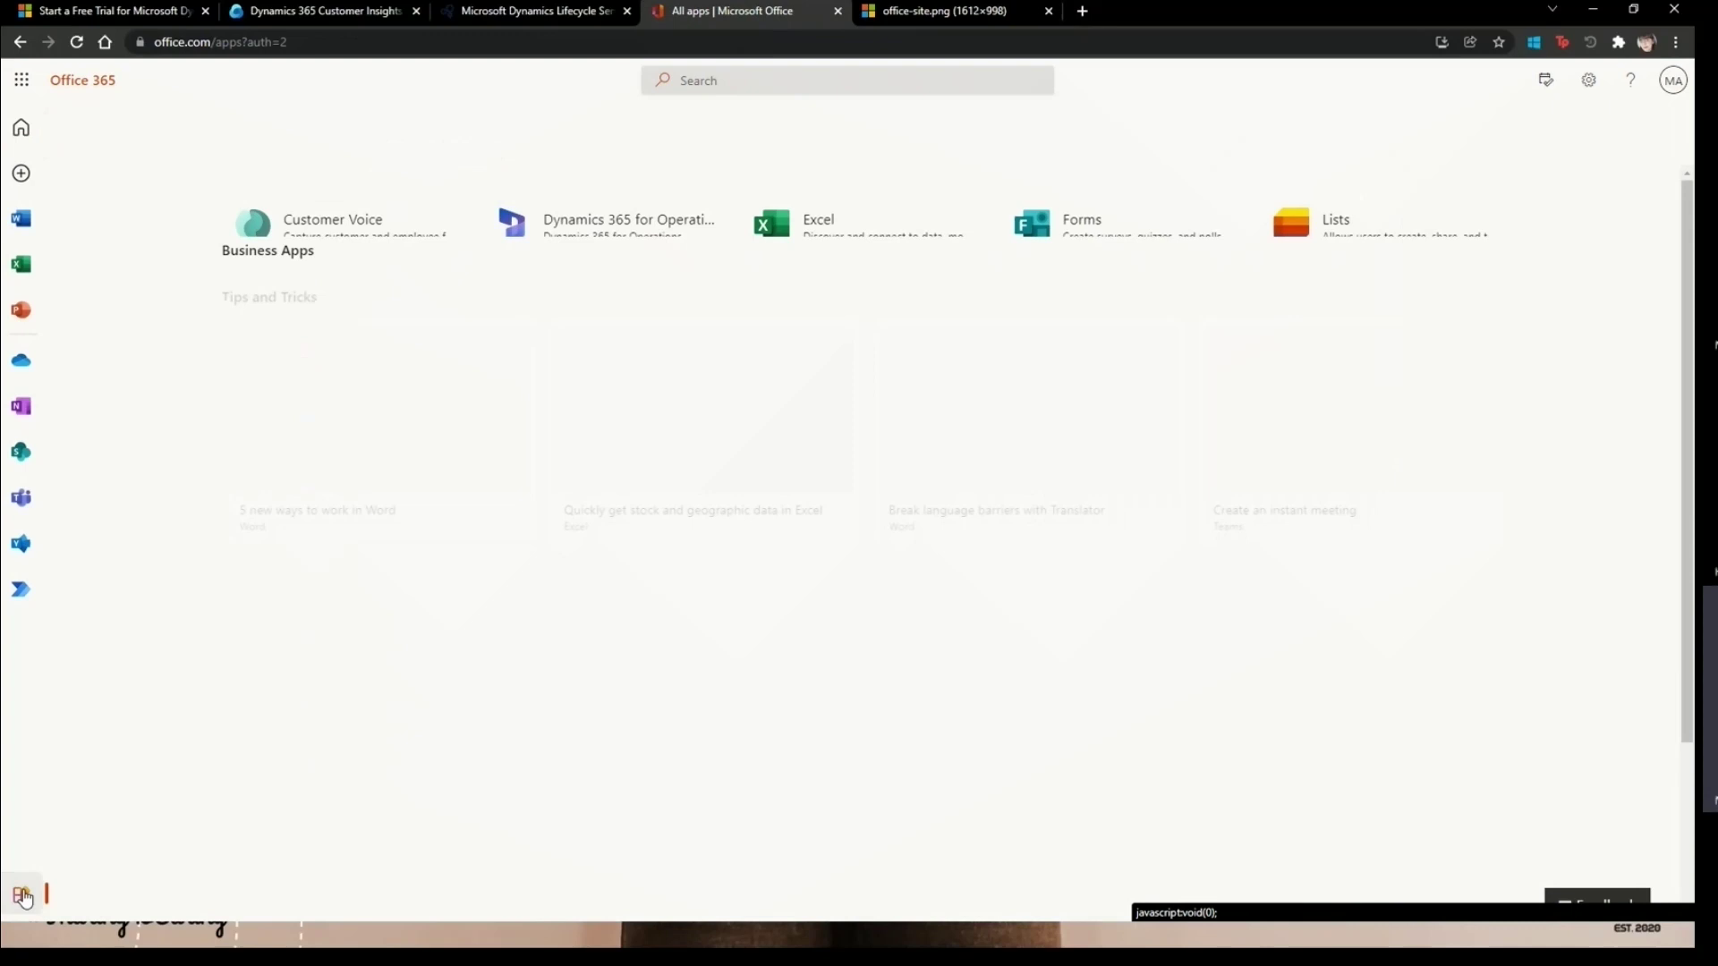
left_click(926, 15)
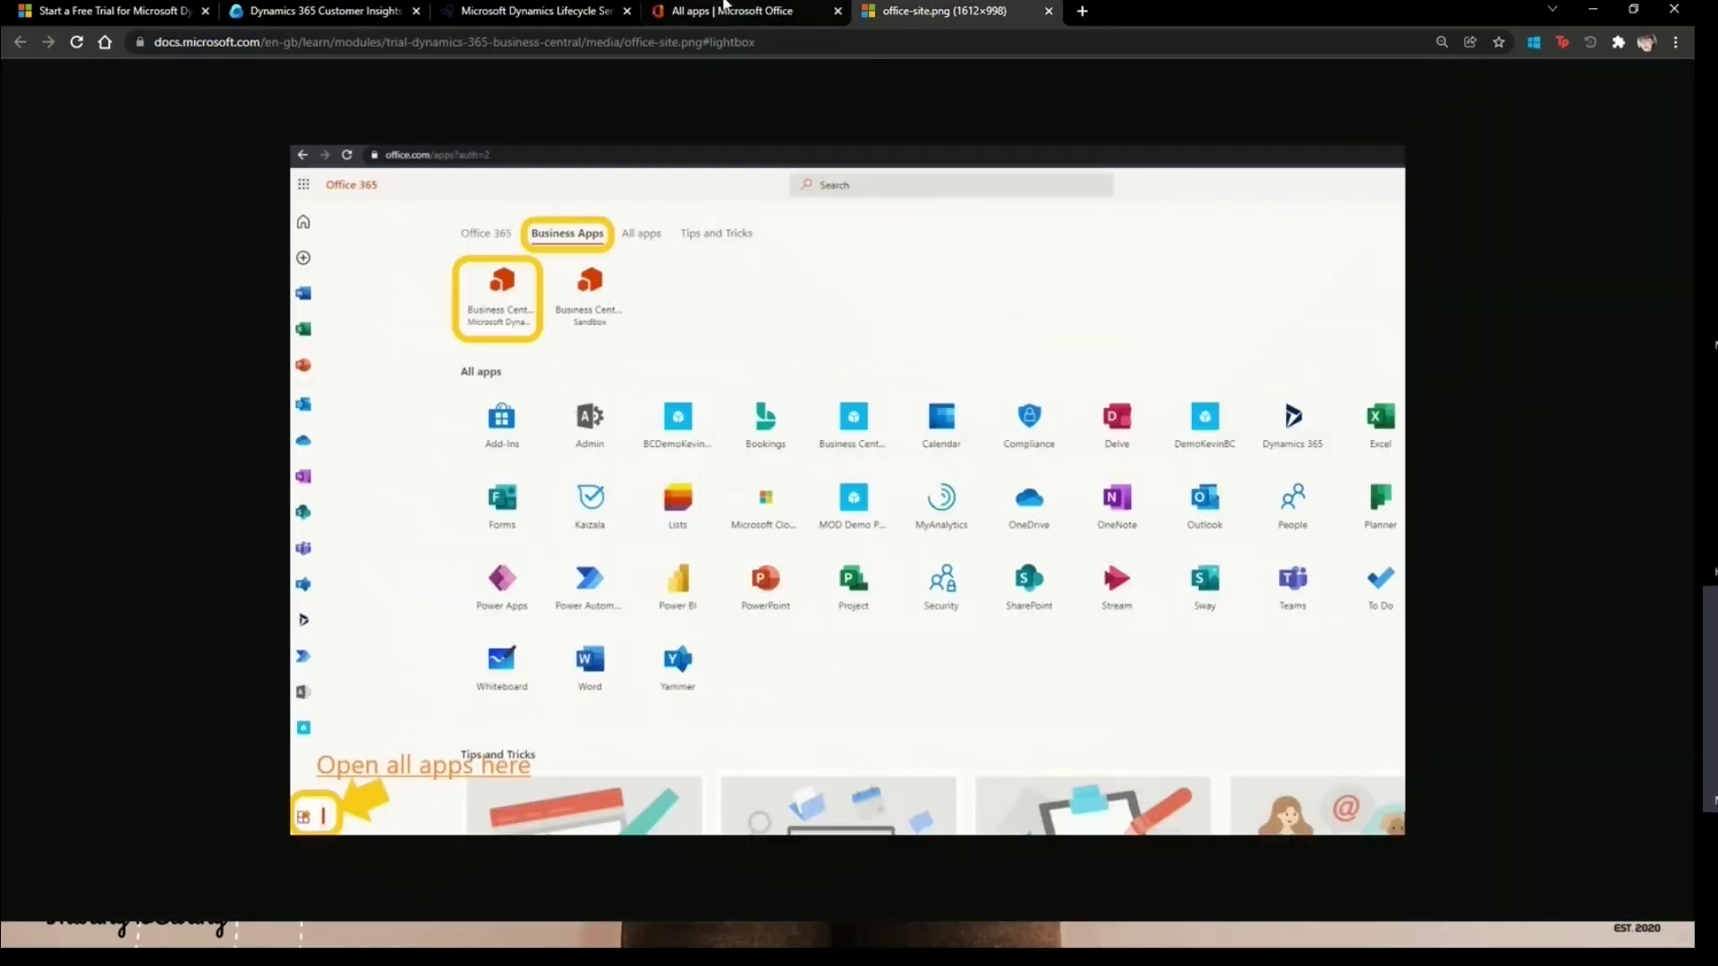
left_click(693, 13)
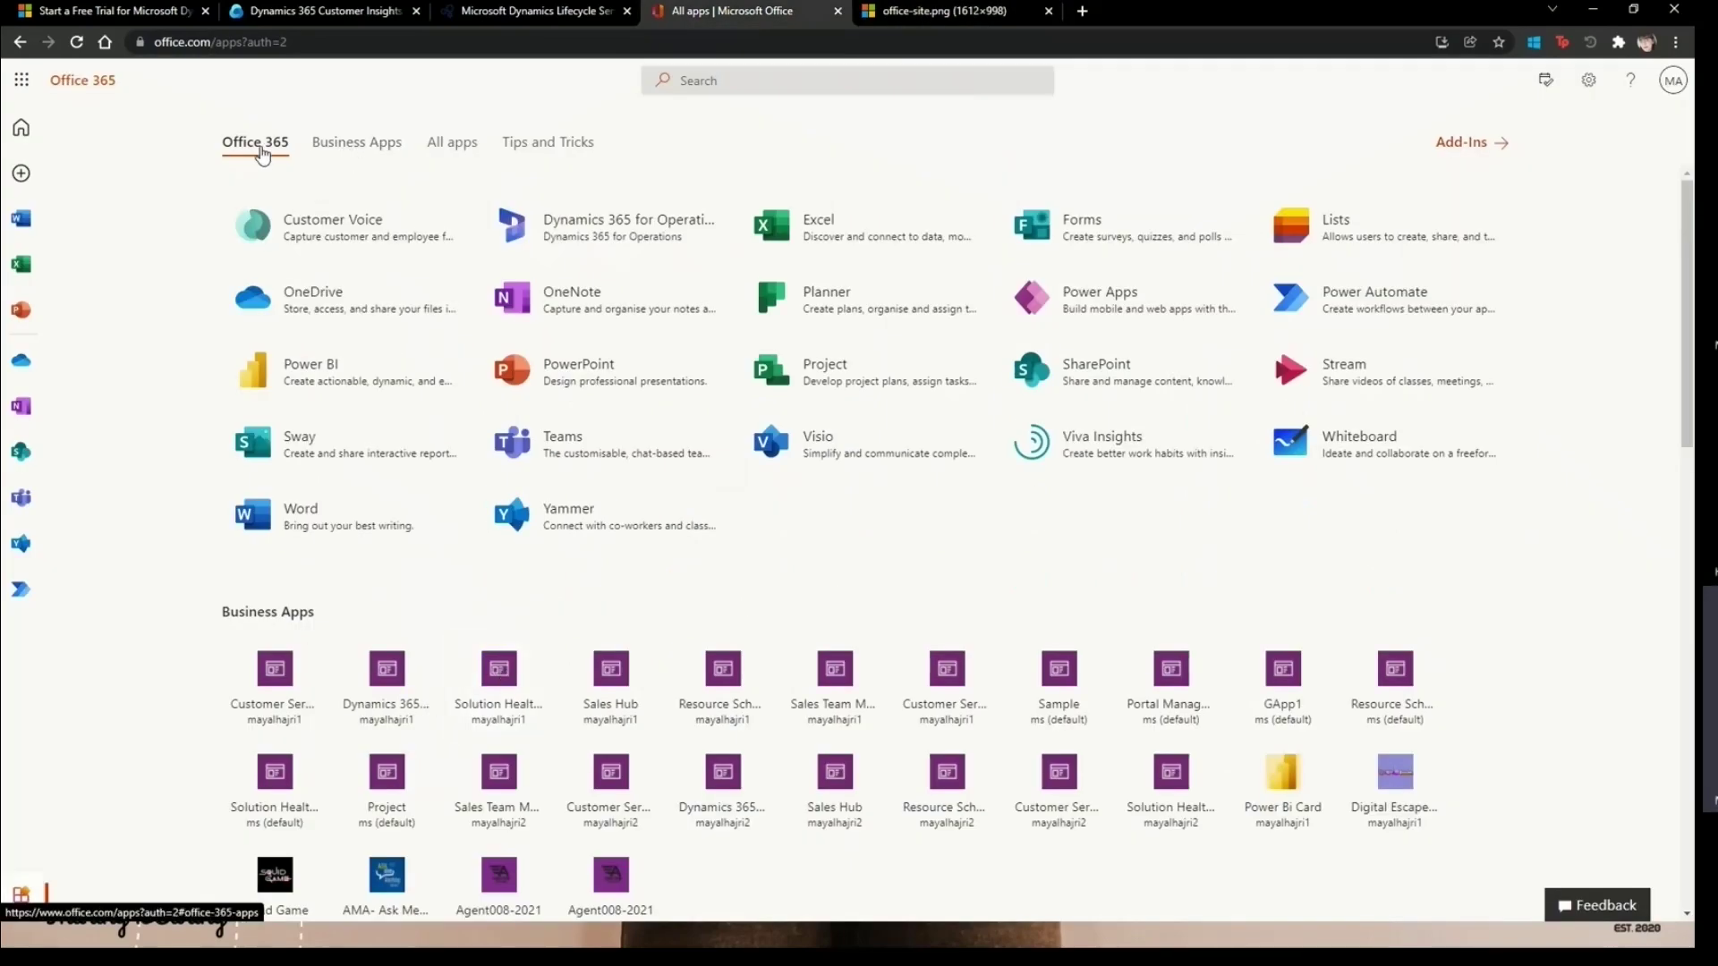
- Jump between the Business Apps, All apps and Tips and Tricks sections of the page
left_click(332, 150)
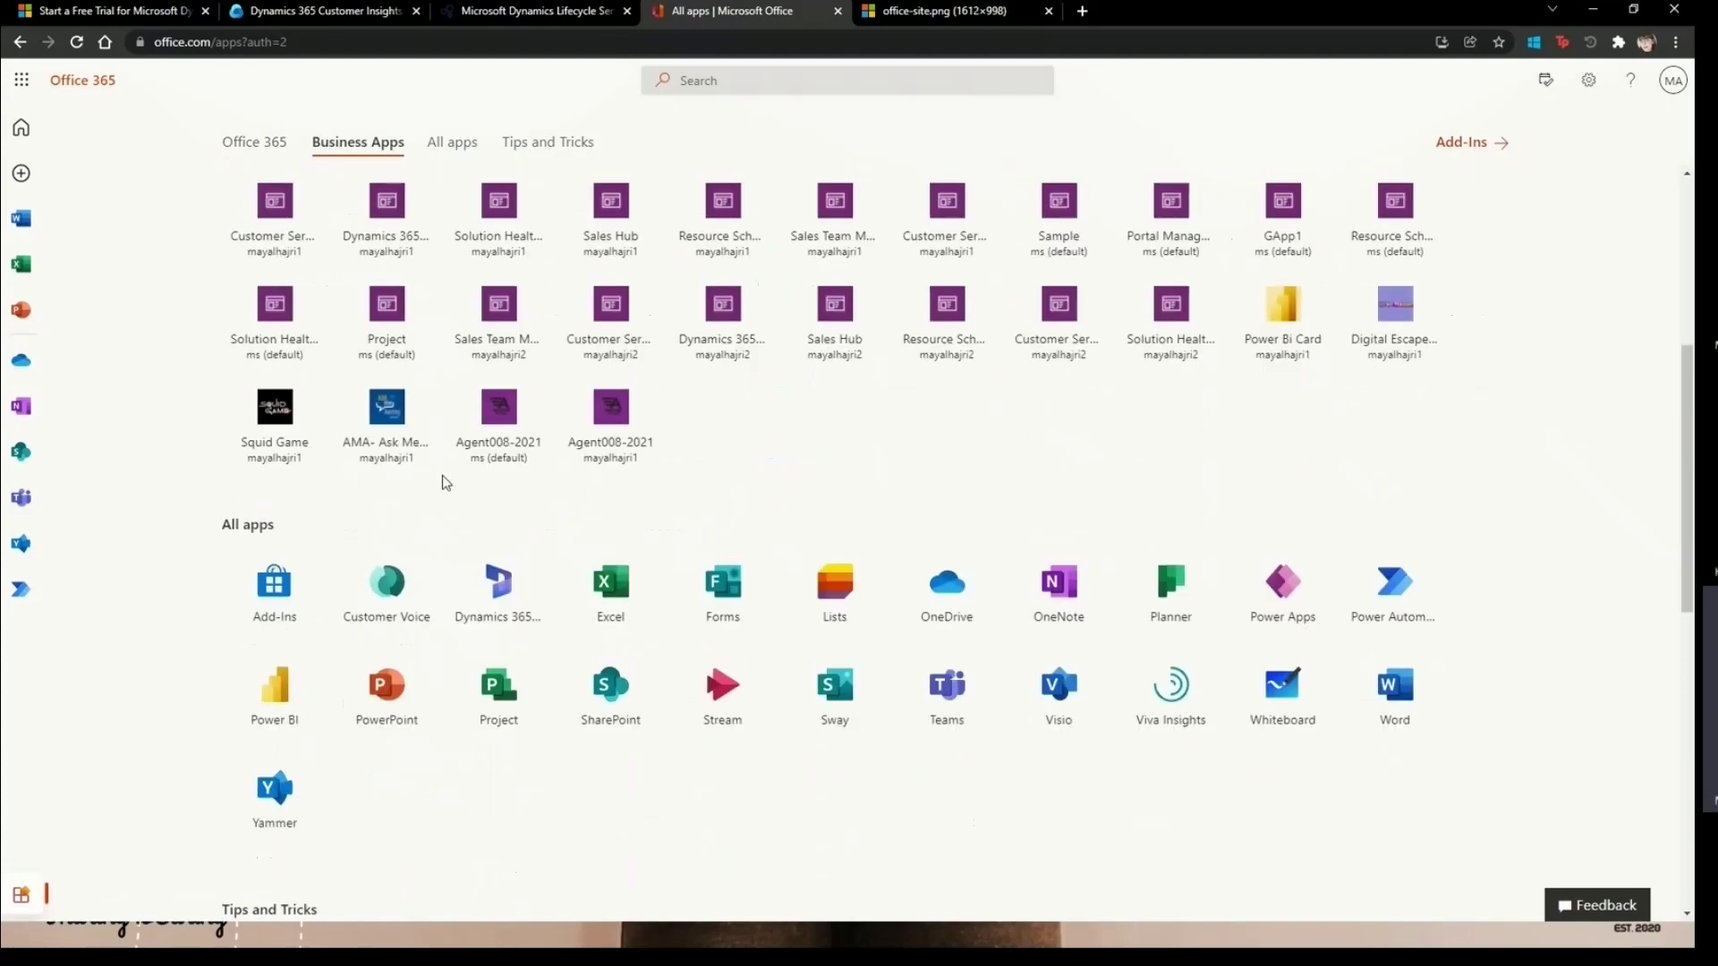
left_click(374, 154)
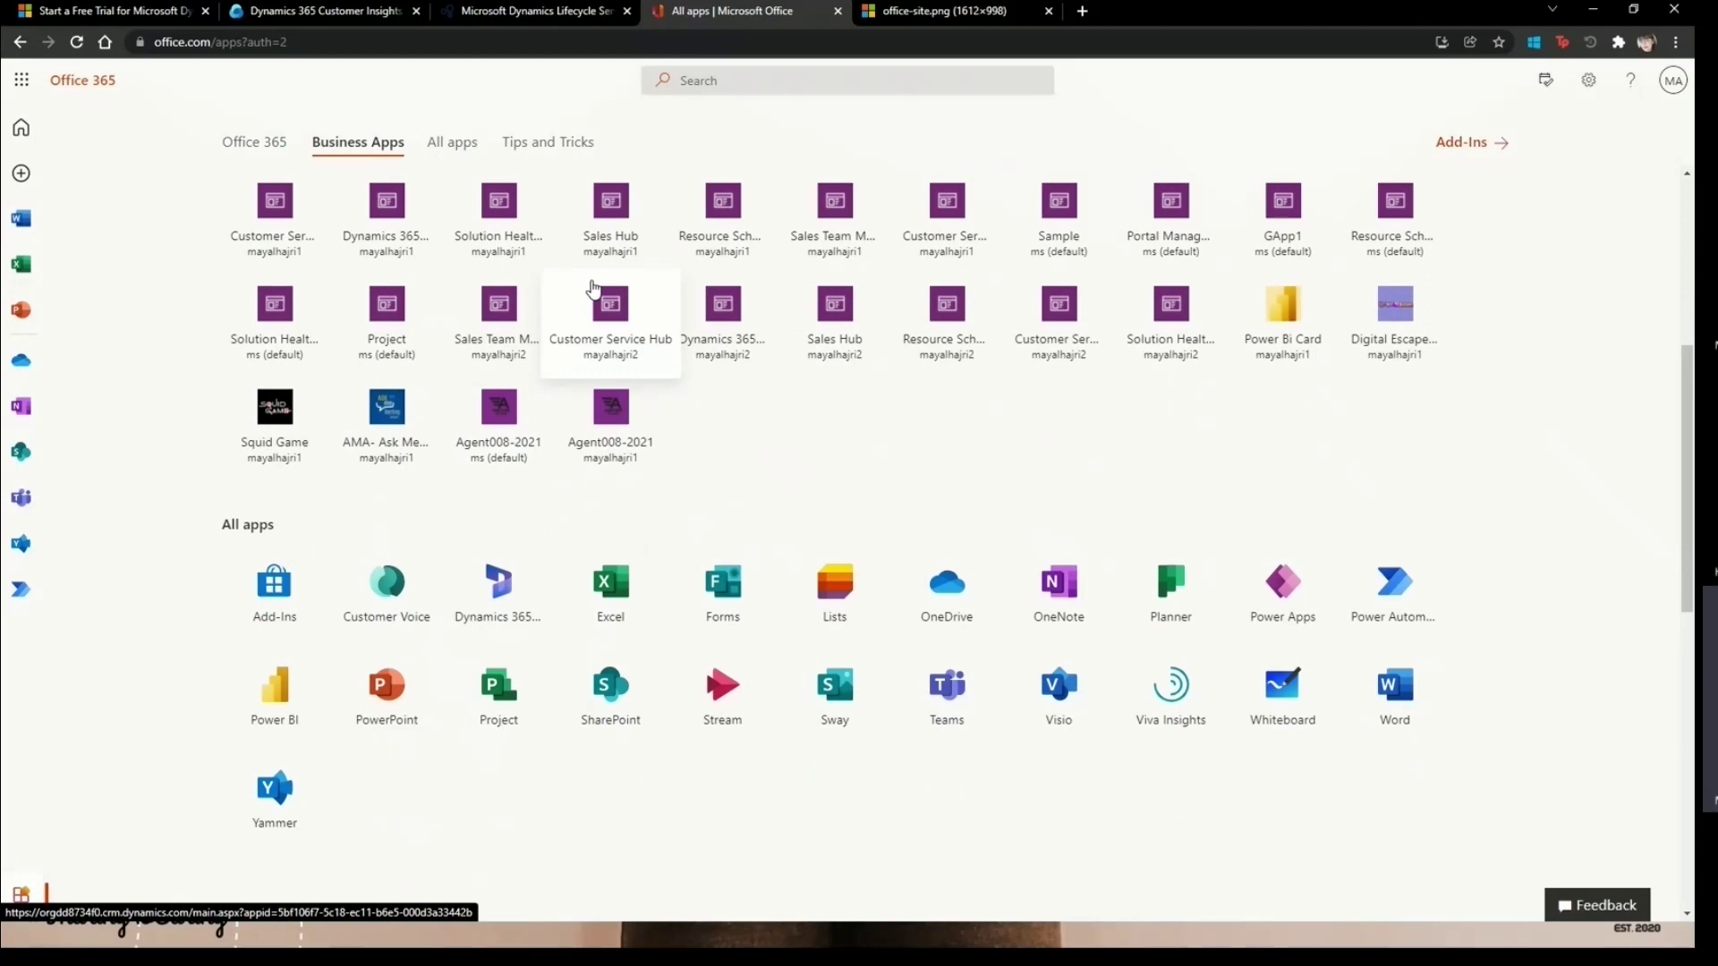
left_click(443, 147)
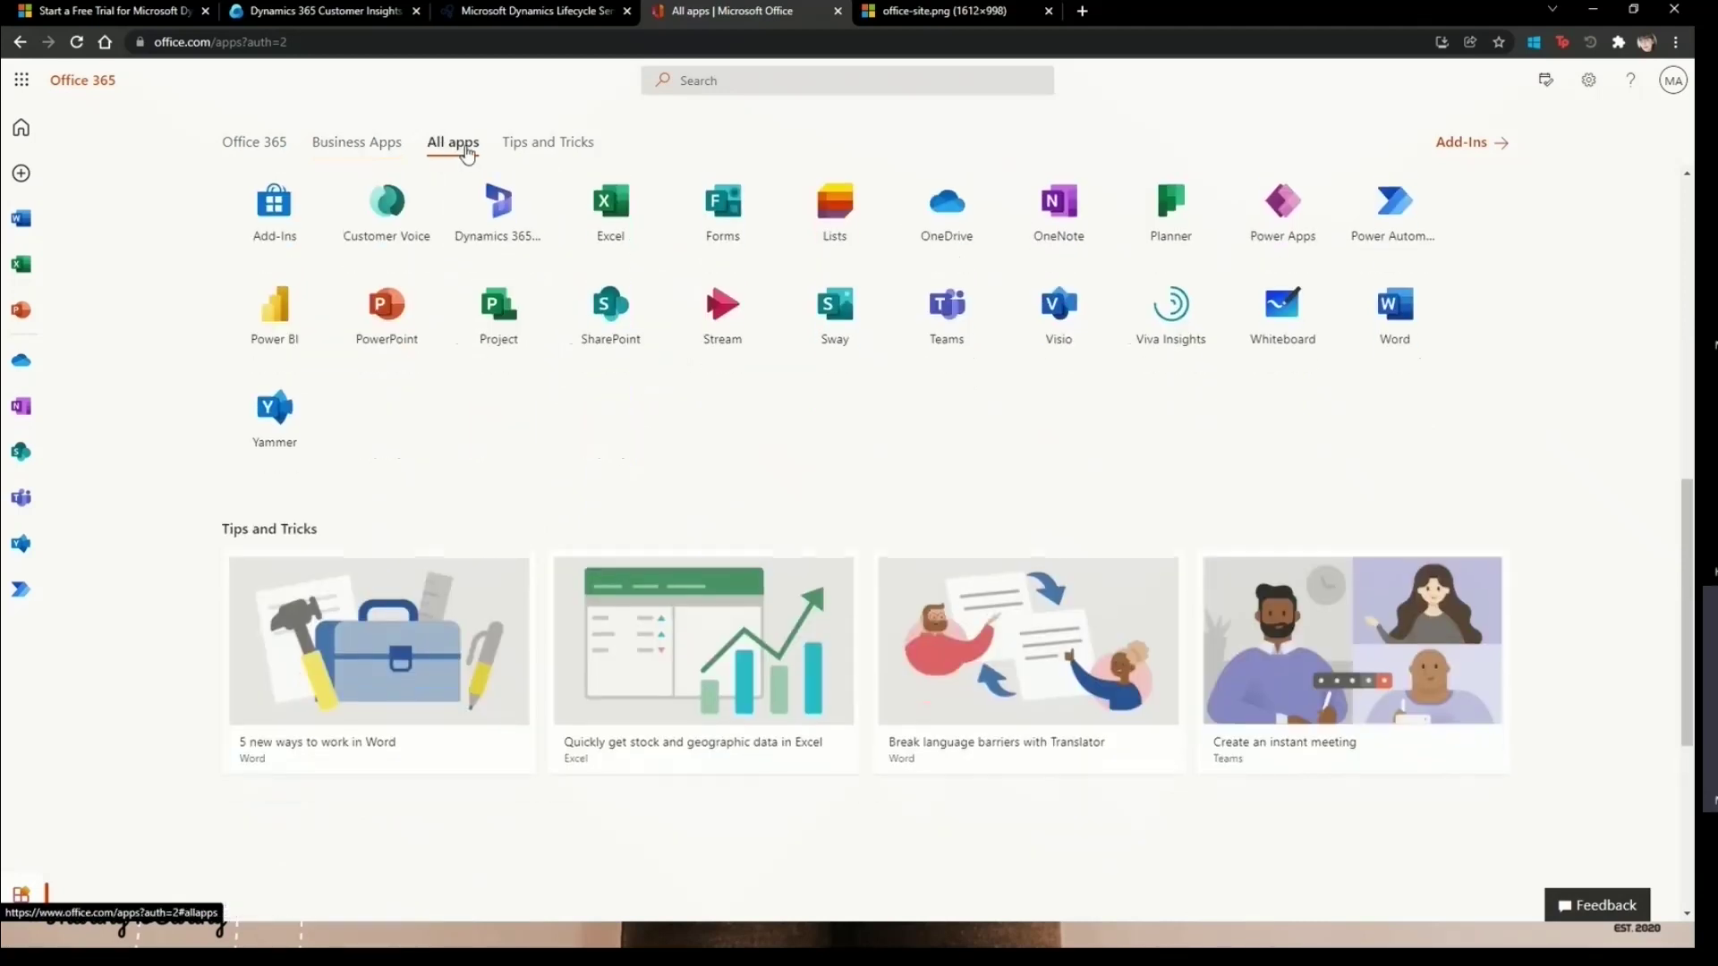
left_click(568, 151)
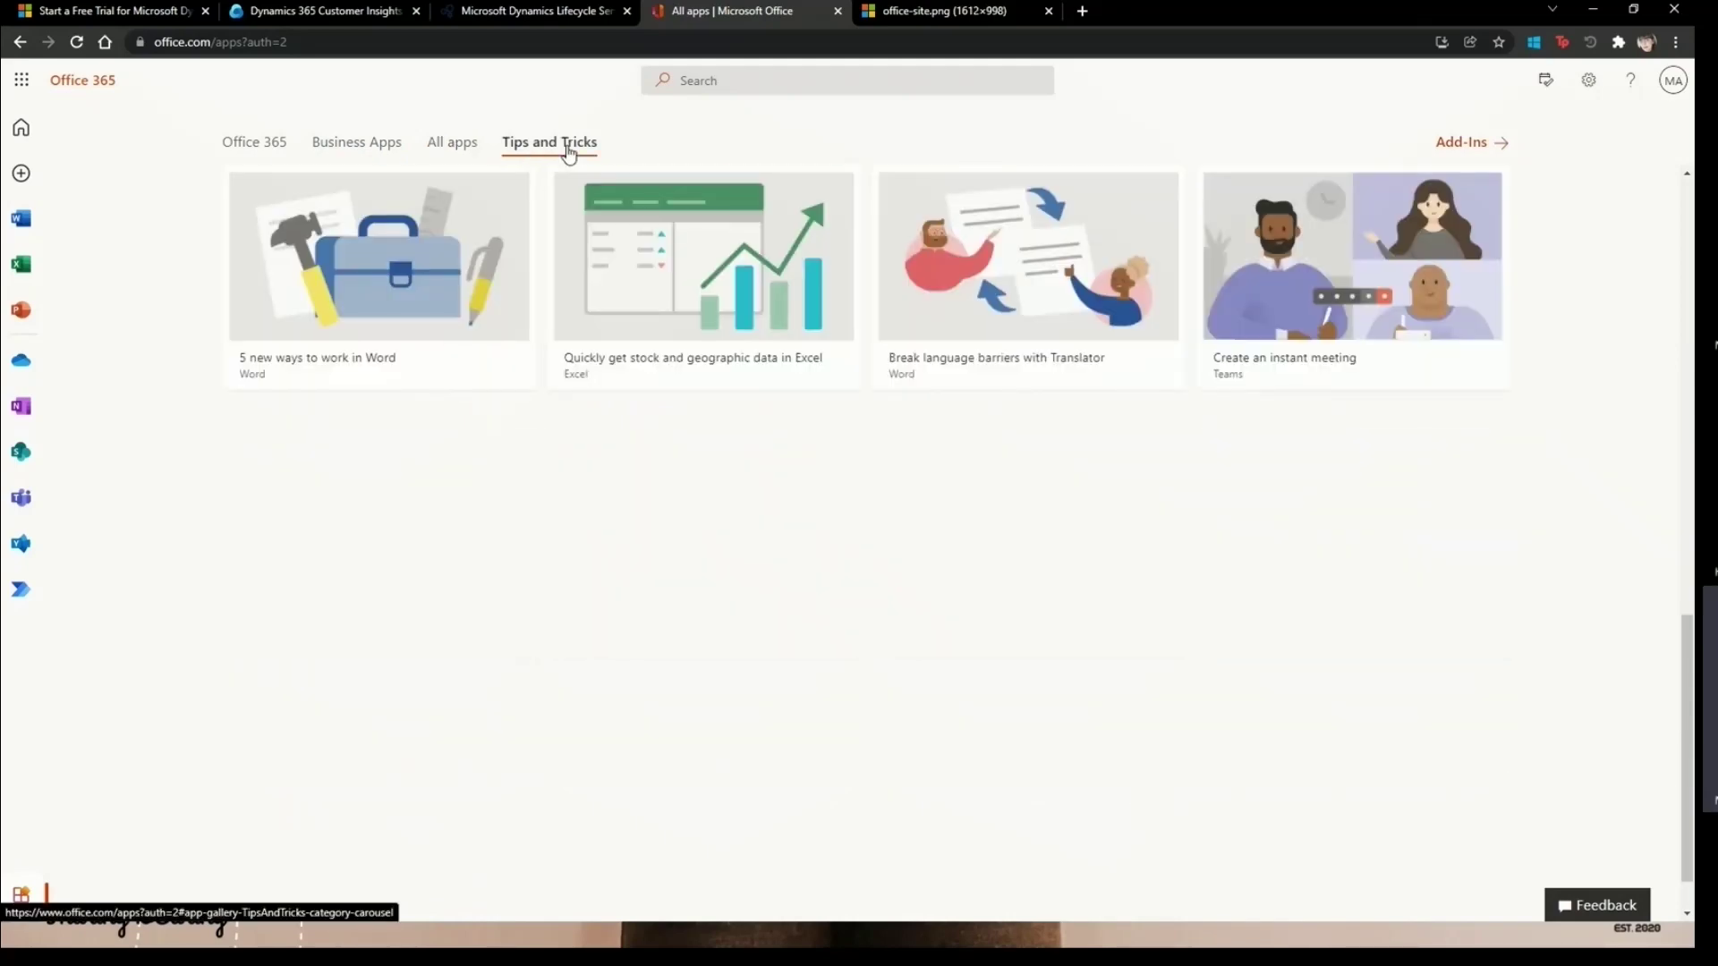
scroll(445, 364, "up", 6)
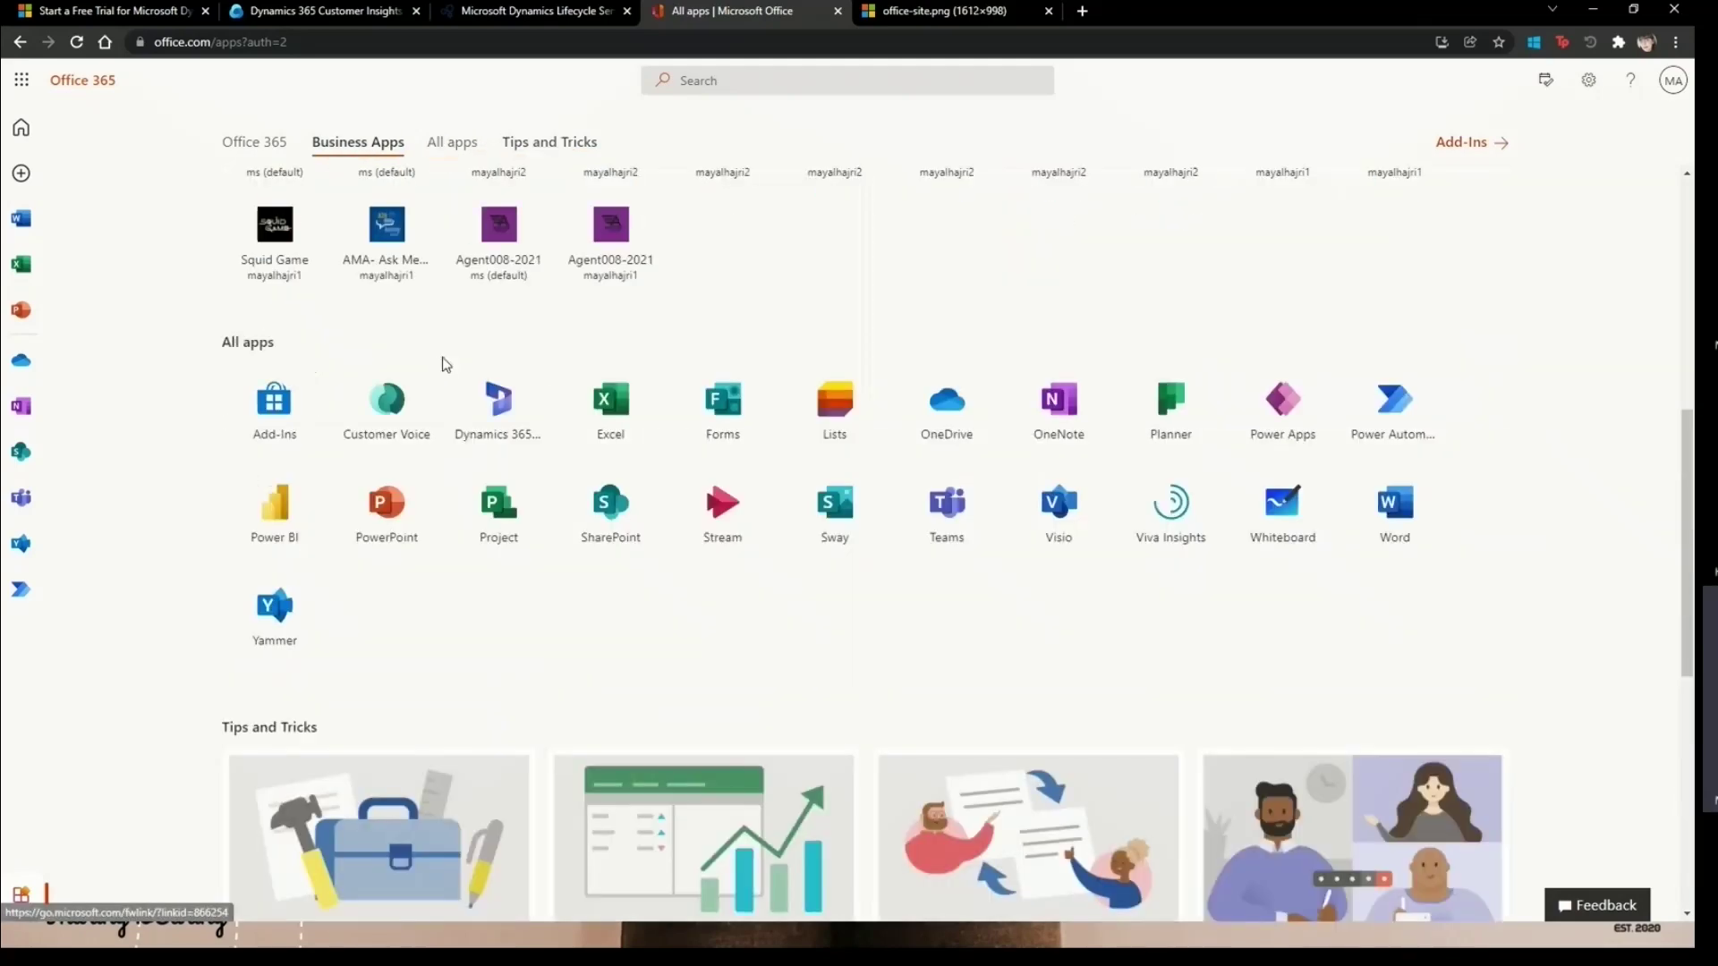
scroll(445, 364, "up", 1)
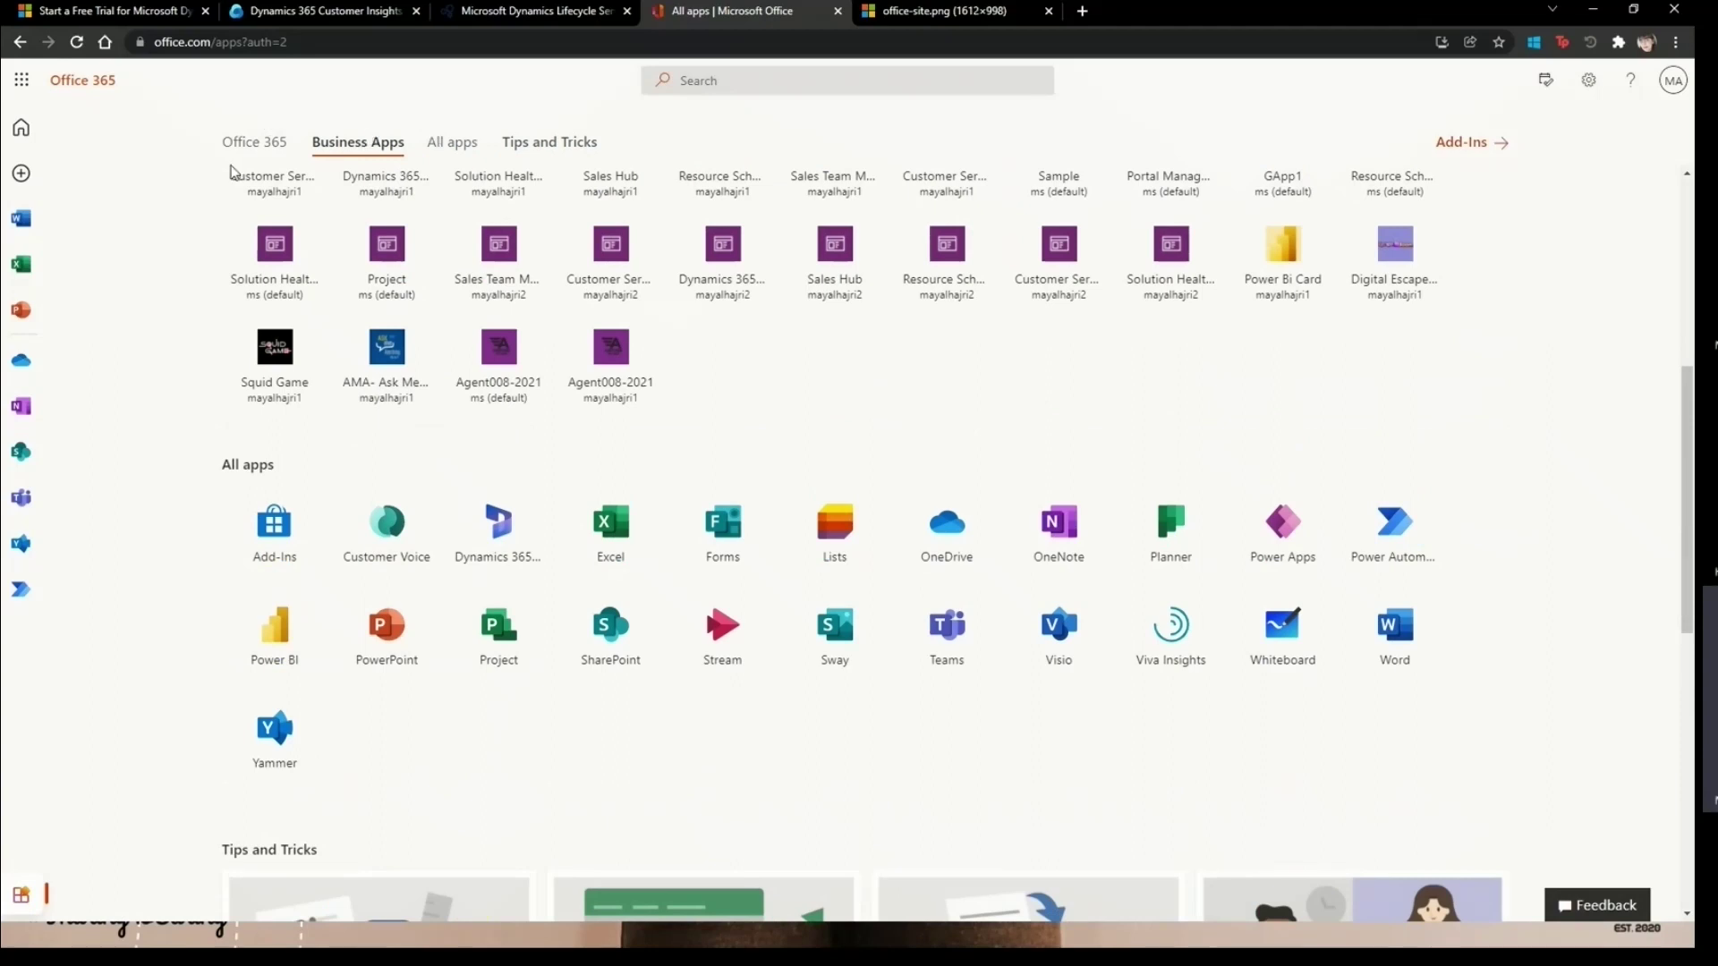